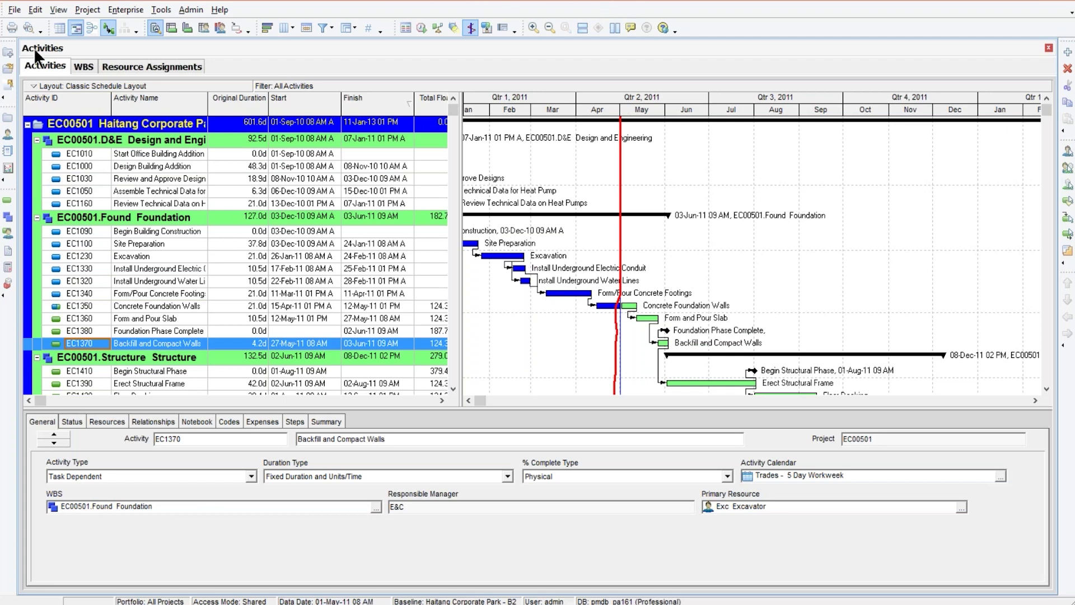
# Pick EC00501 Haitang Corporate Park under the E&C group and return to its activity schedule.
pyautogui.click(8, 118)
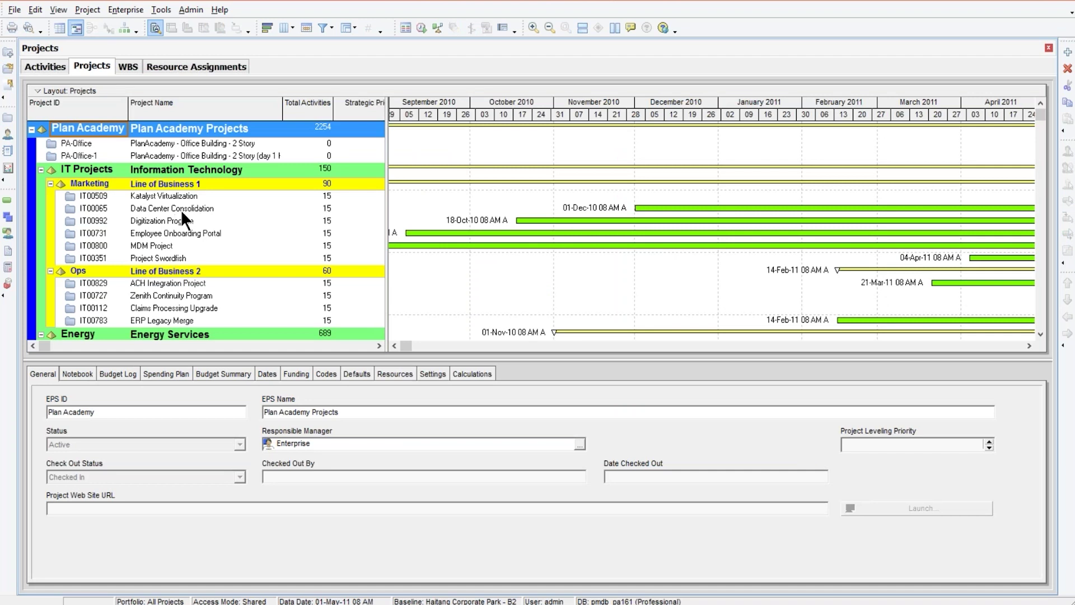
pyautogui.click(233, 200)
pyautogui.scroll(-3, 233, 278)
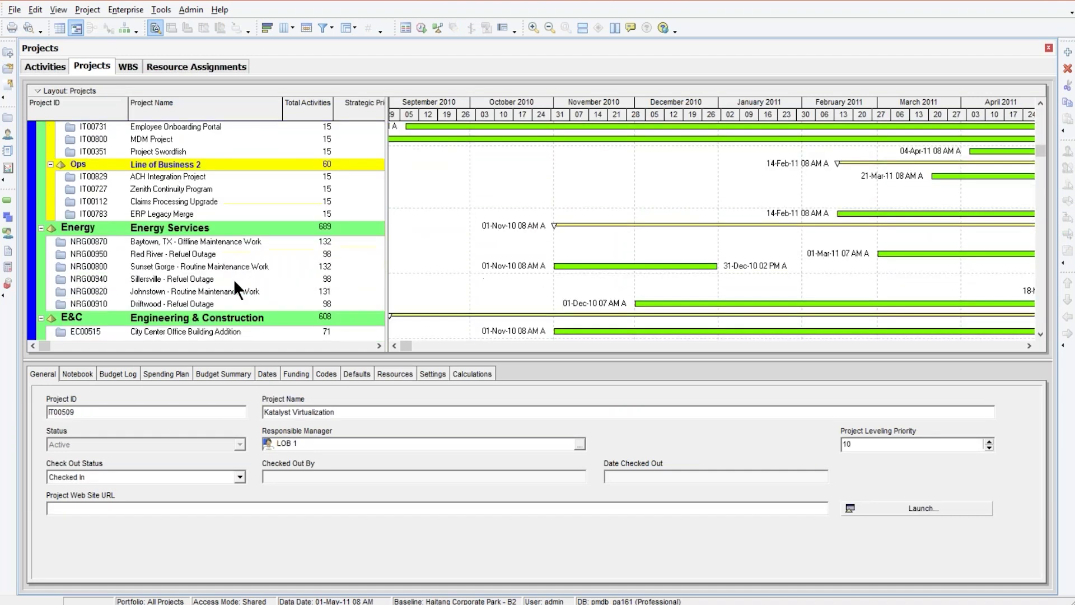
pyautogui.scroll(-3, 233, 279)
pyautogui.click(194, 205)
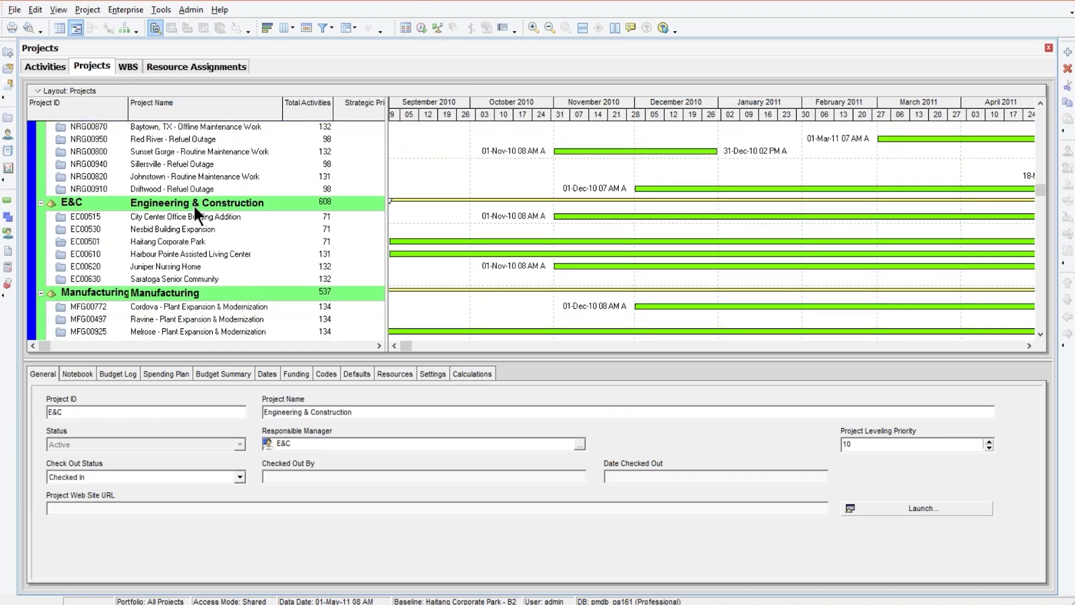
pyautogui.click(178, 238)
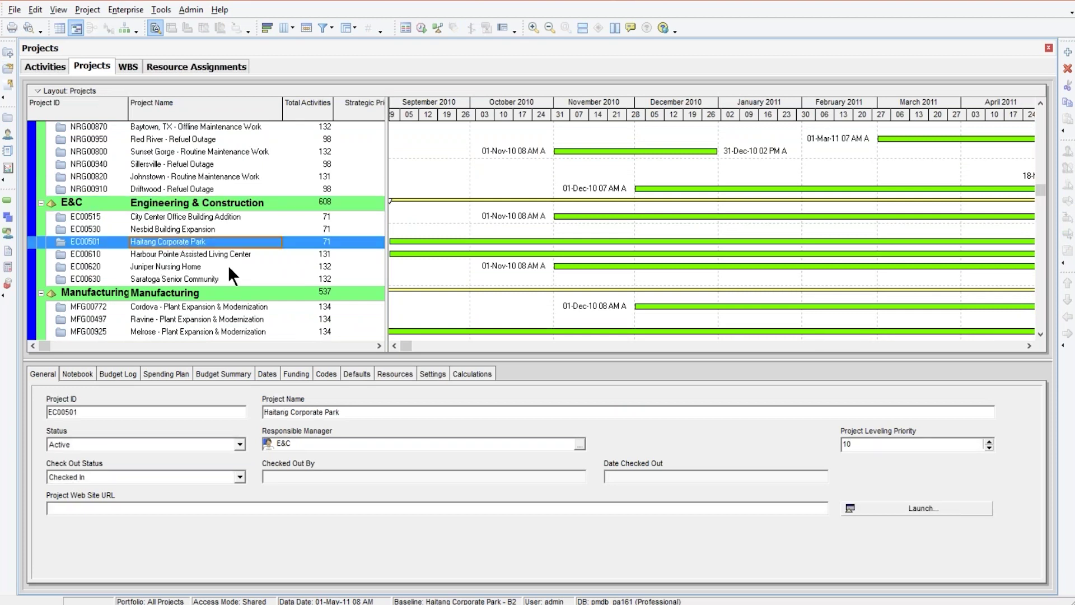
pyautogui.click(48, 65)
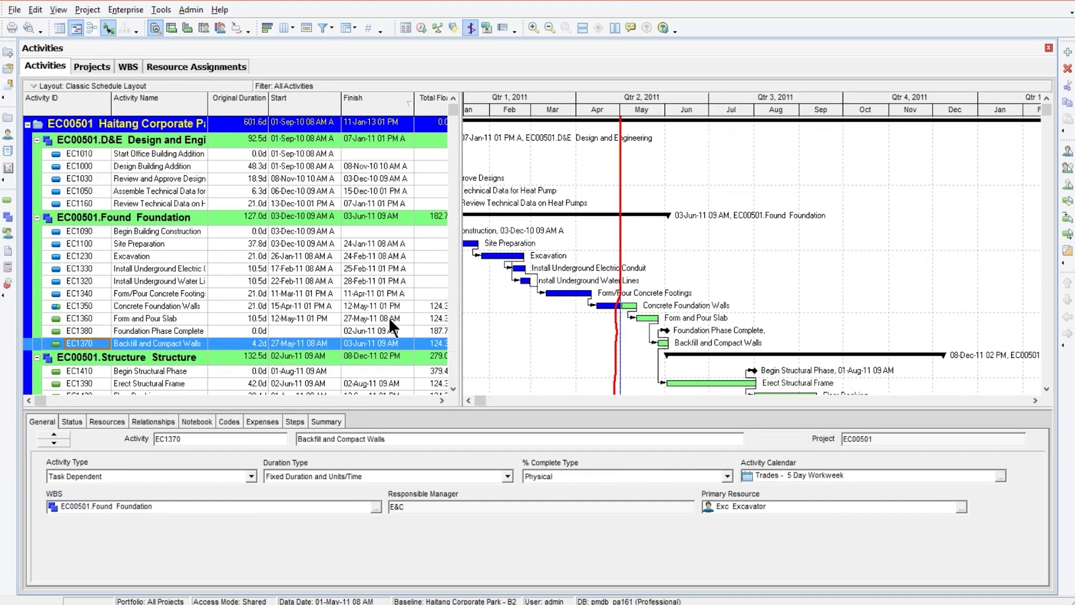
# Widen the activity table so Total Float values display in full.
pyautogui.moveTo(461, 293); pyautogui.dragTo(500, 300)
pyautogui.click(507, 400)
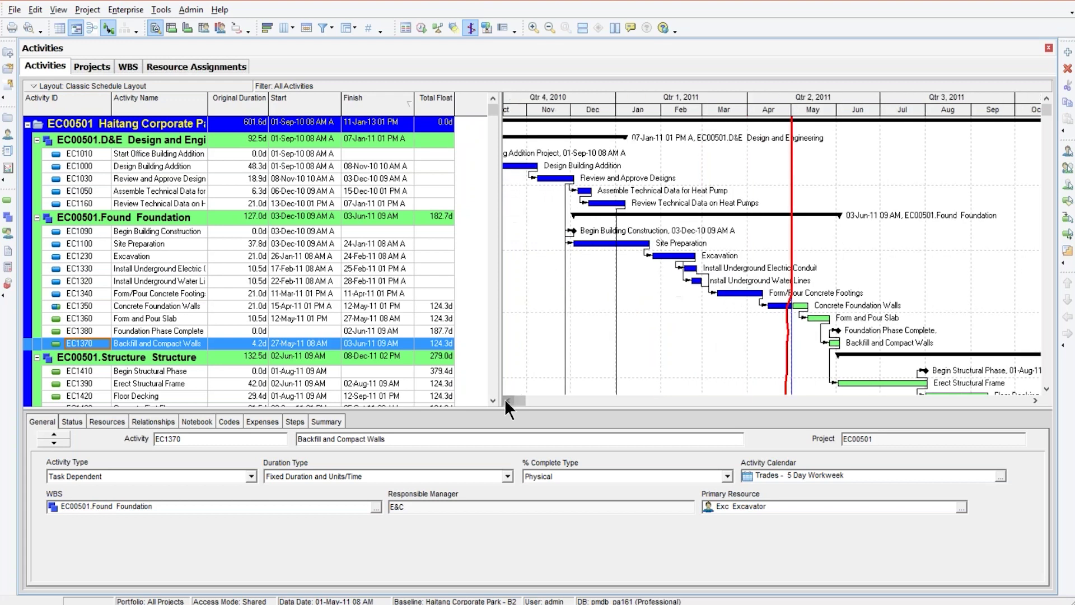
pyautogui.scroll(-3, 1034, 395)
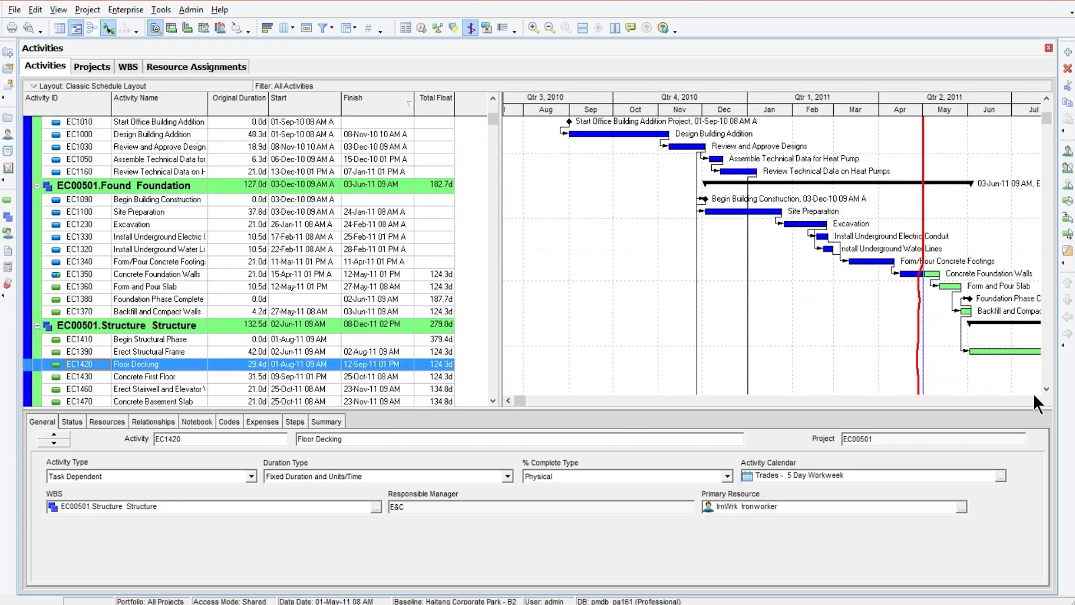
pyautogui.click(1034, 401)
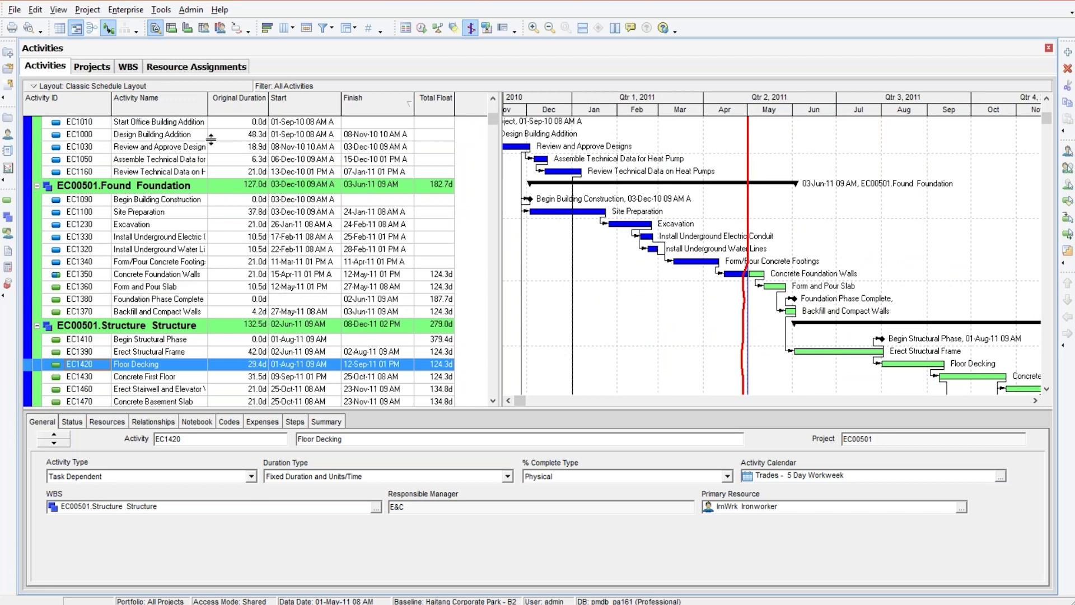
# Show the resources for EC1350 Concrete Foundation Walls and widen the Resource ID Name column.
pyautogui.click(145, 276)
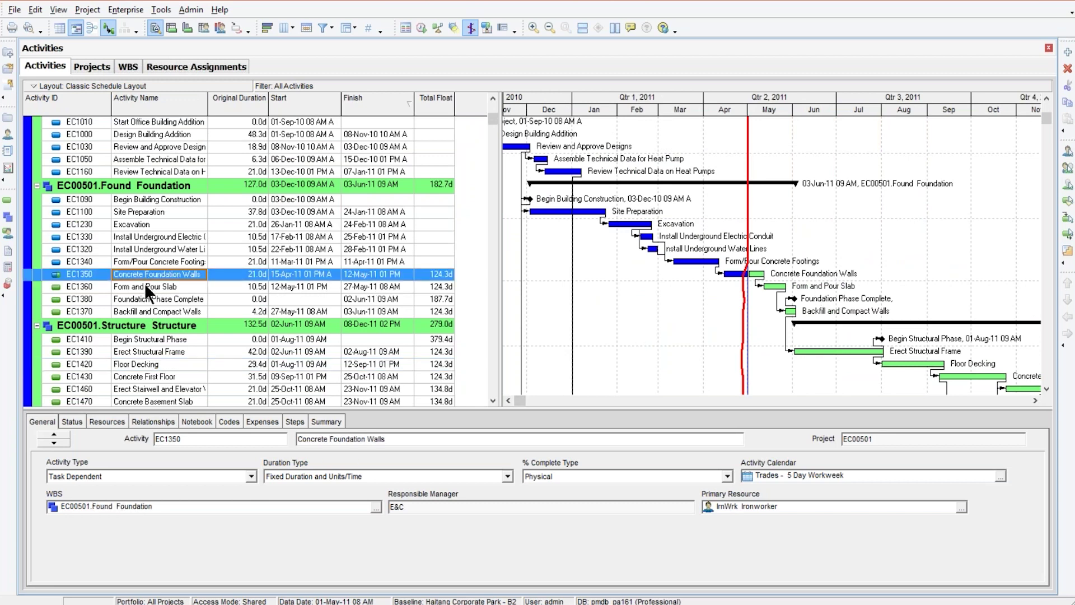
pyautogui.click(108, 422)
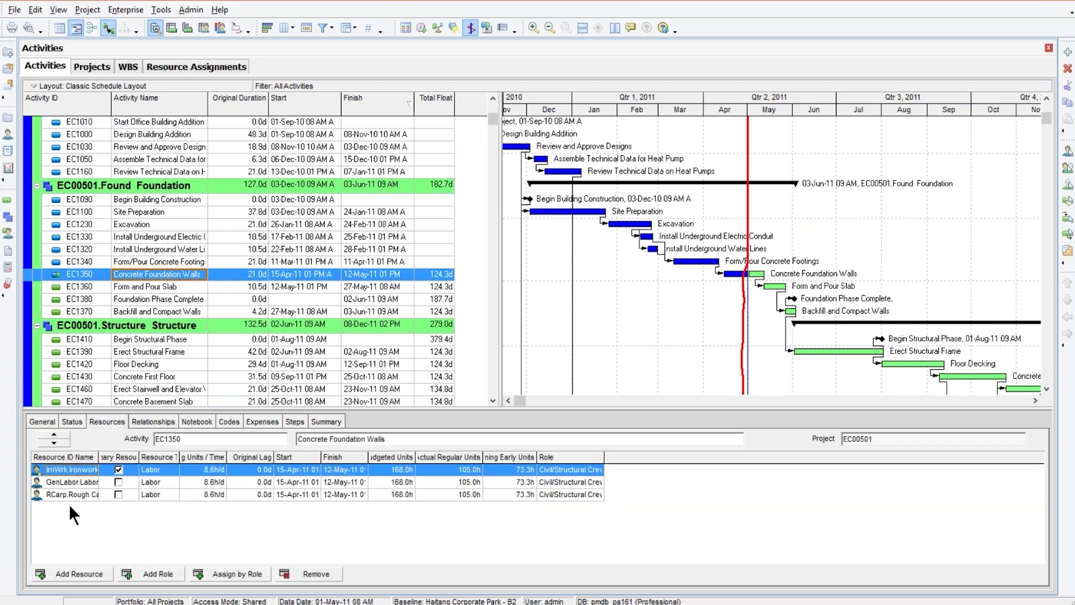
pyautogui.moveTo(98, 457); pyautogui.dragTo(115, 457)
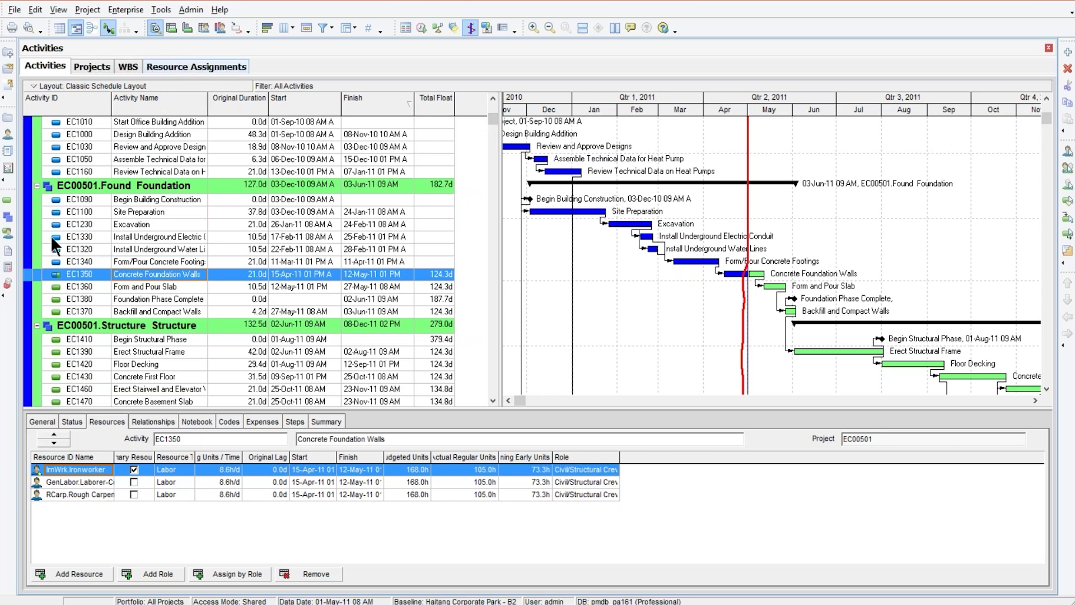
# Switch to the Resource Assignments view, briefly revisiting Site Preparation in the activities view.
pyautogui.click(8, 235)
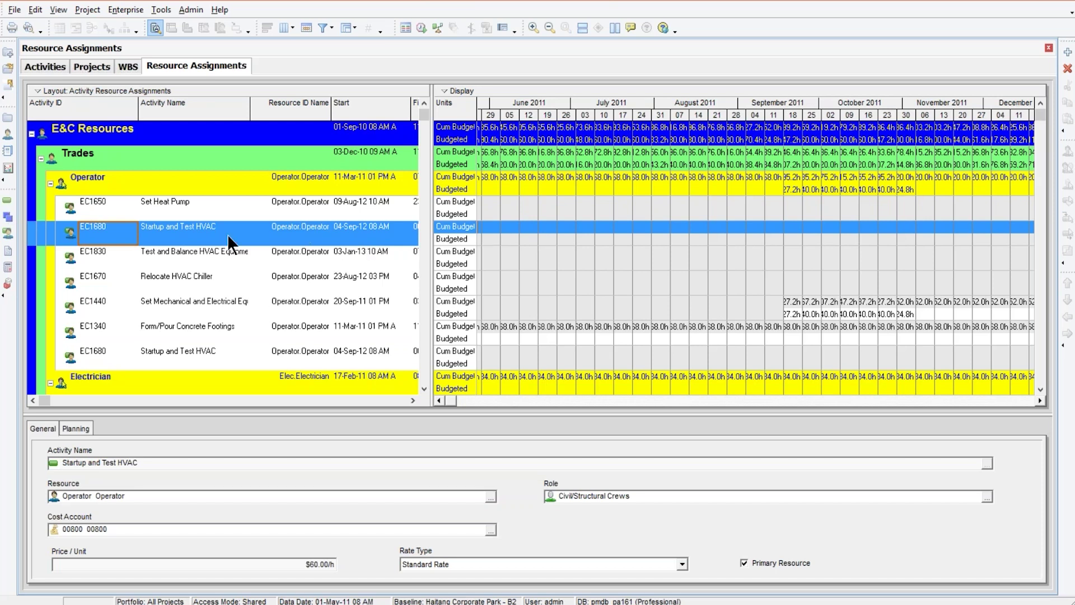
pyautogui.click(4, 199)
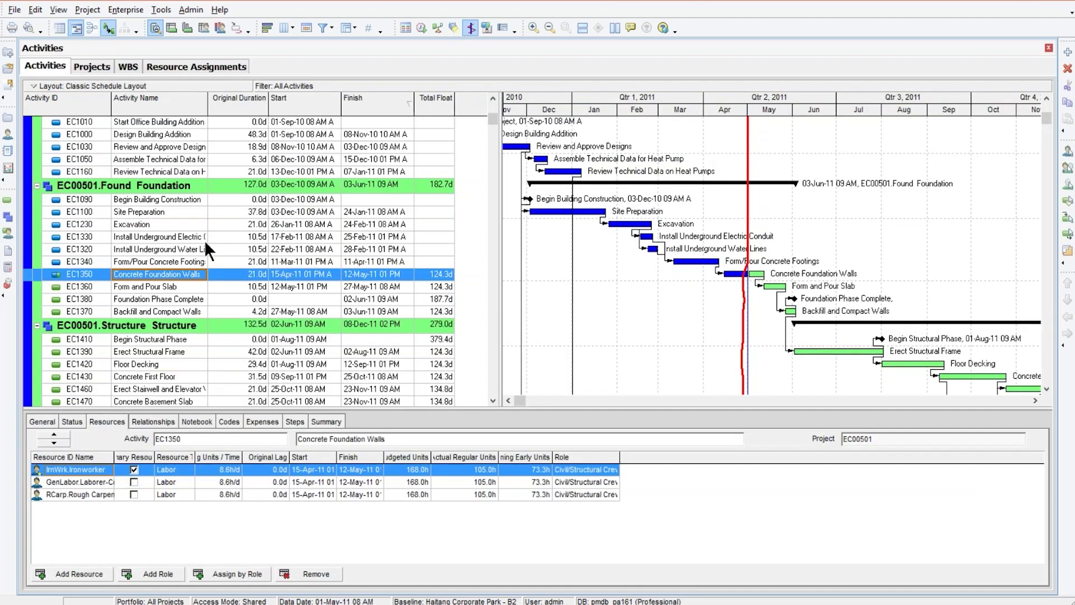
pyautogui.click(184, 212)
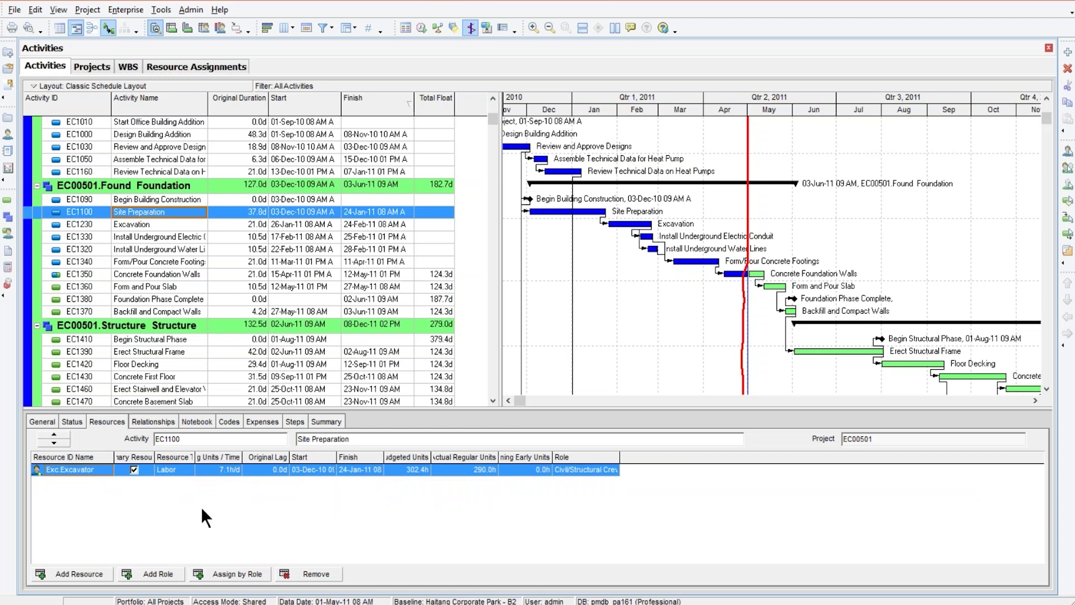
pyautogui.click(10, 234)
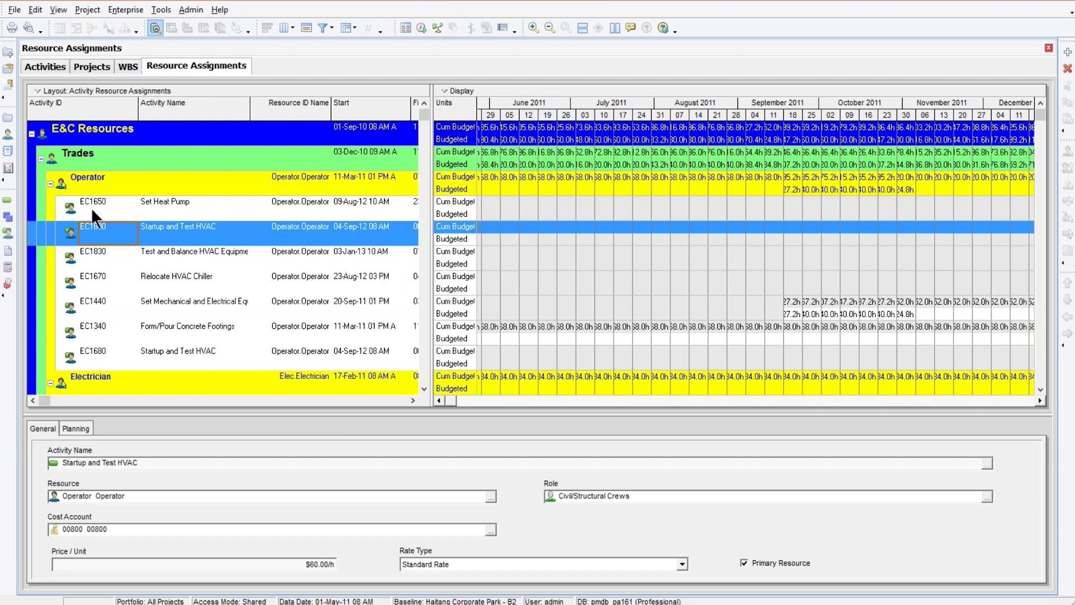
# Browse the Operator and Electrician resource groups, including the Set Heat Pump assignment.
pyautogui.click(80, 189)
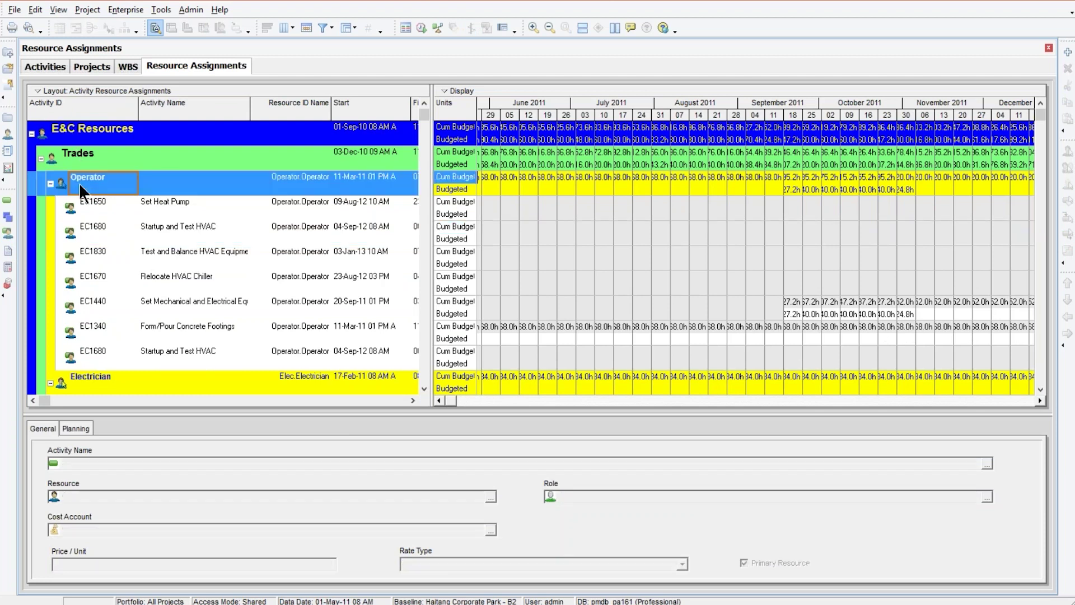
pyautogui.click(130, 209)
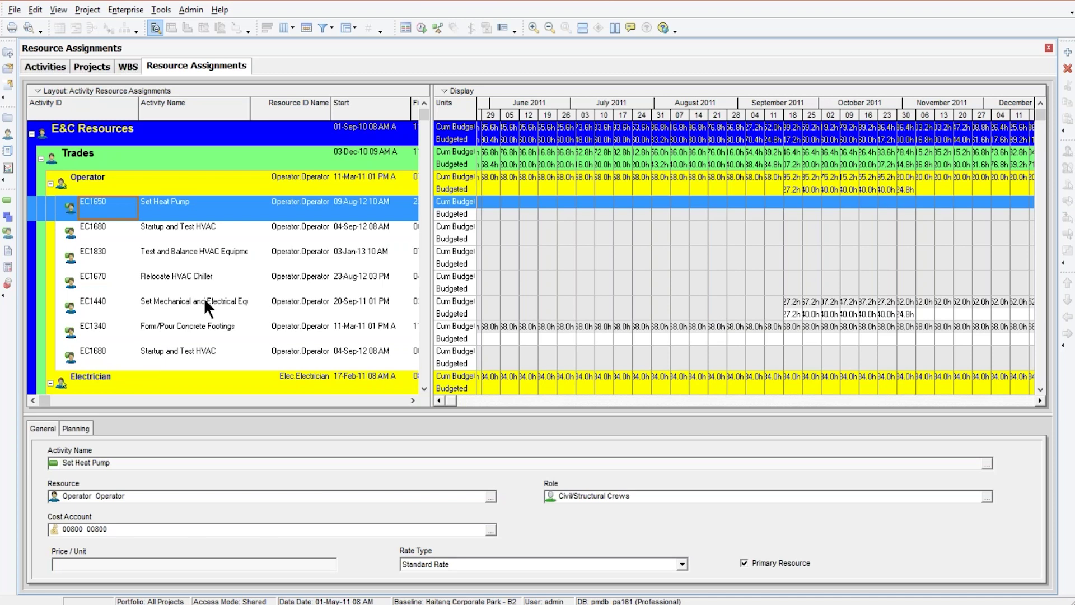
pyautogui.click(91, 178)
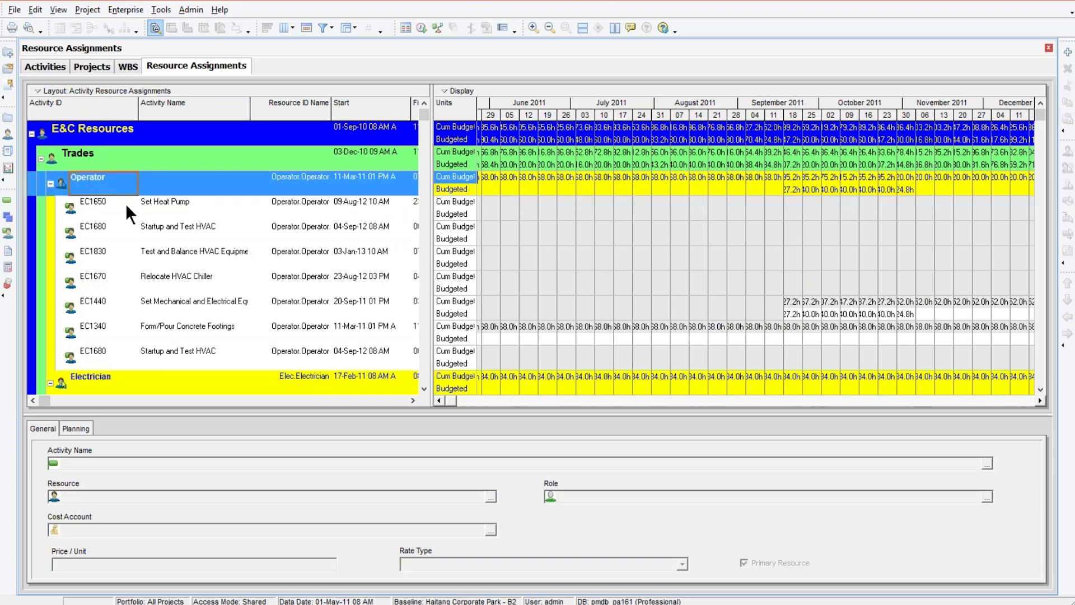
pyautogui.scroll(-1, 128, 219)
pyautogui.scroll(-2, 130, 231)
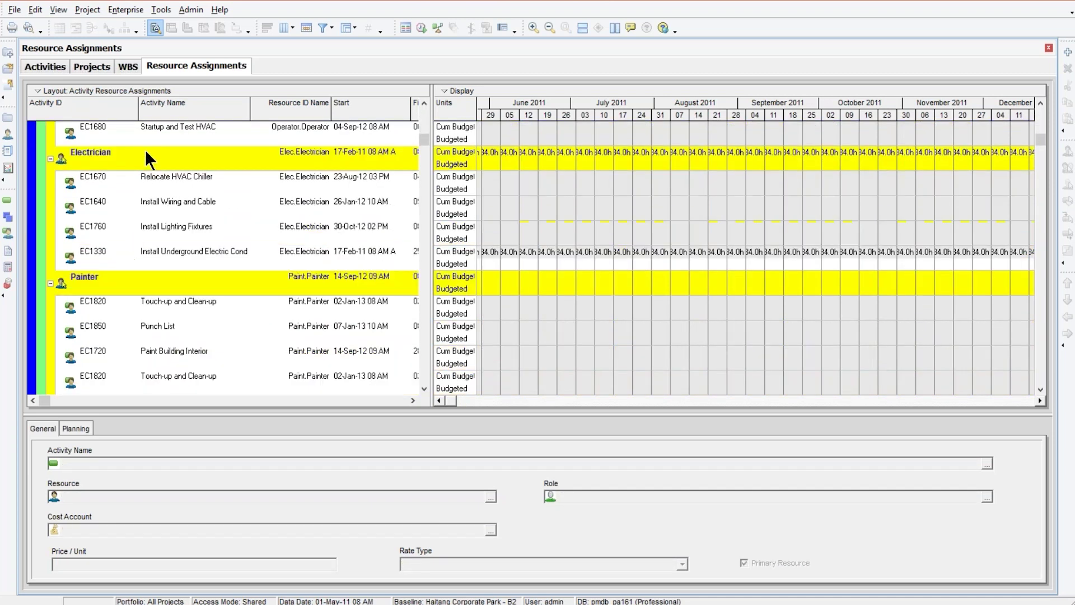
pyautogui.click(146, 151)
pyautogui.scroll(-4, 159, 331)
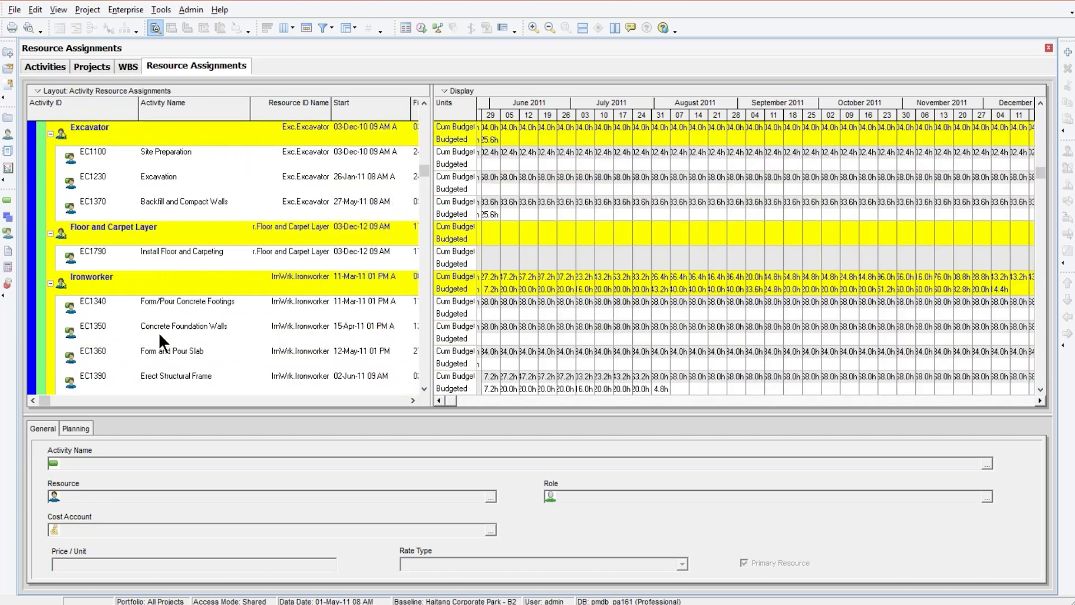
pyautogui.scroll(7, 159, 332)
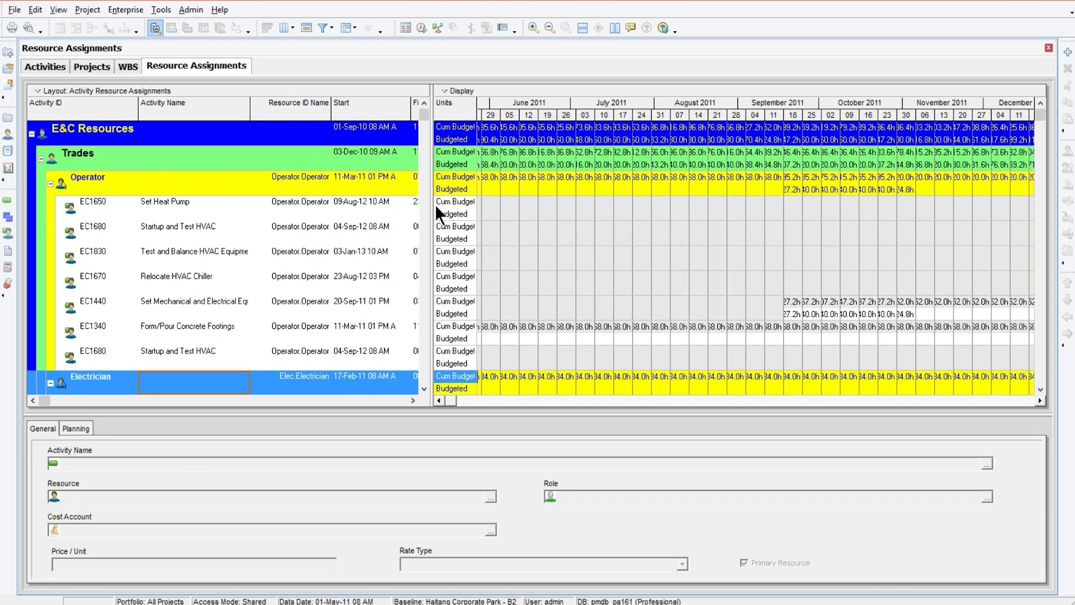
# Widen the assignments table to show Finish dates and shift the timescale to mid-May 2011.
pyautogui.moveTo(432, 212); pyautogui.dragTo(581, 247)
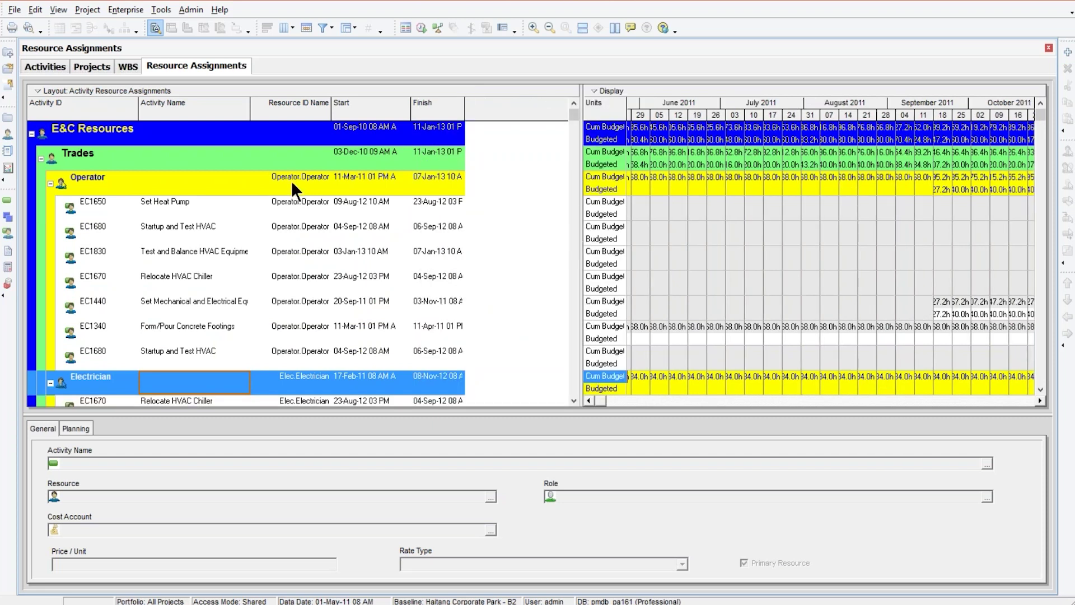
pyautogui.click(105, 187)
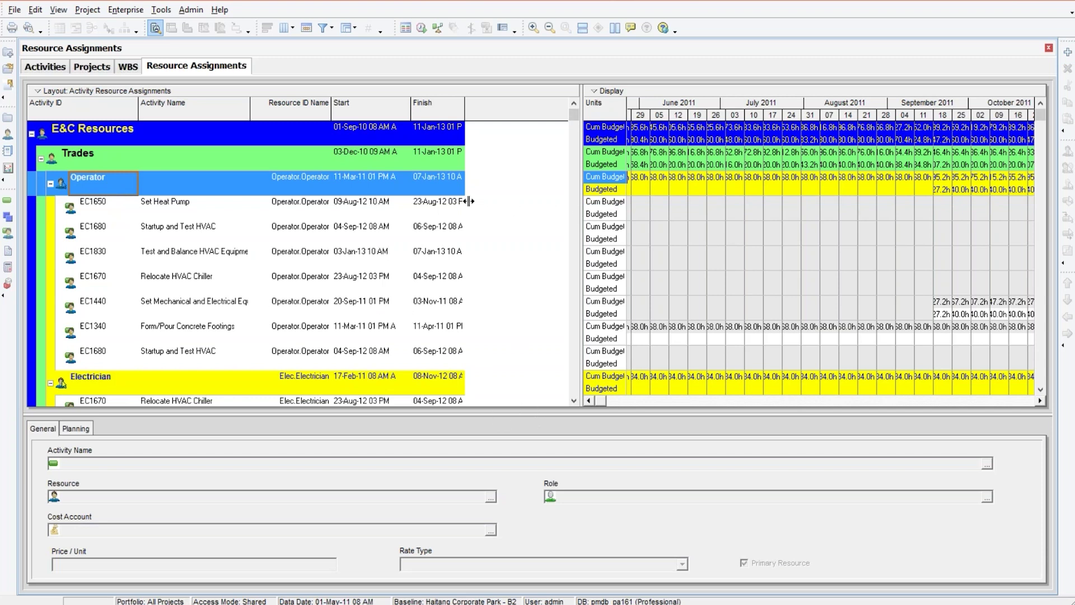
pyautogui.moveTo(469, 201); pyautogui.dragTo(469, 201)
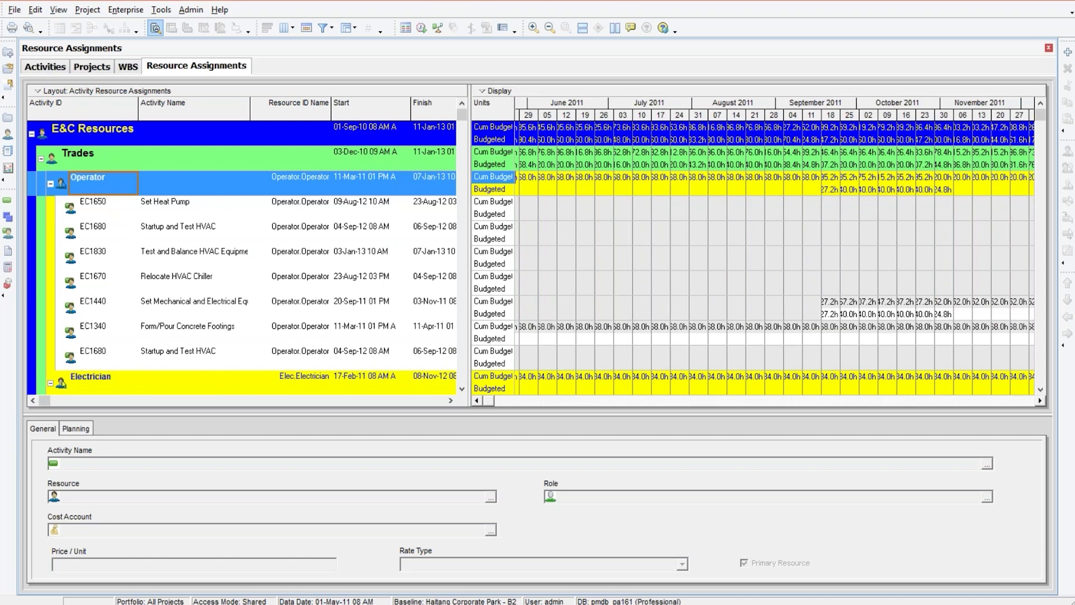
pyautogui.moveTo(534, 115); pyautogui.dragTo(565, 114)
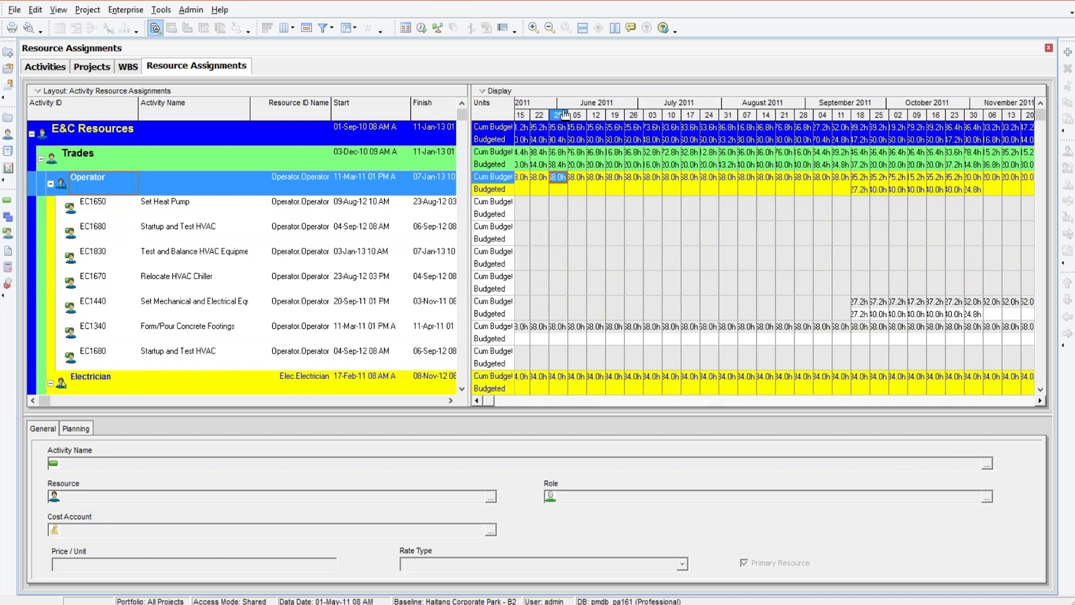
# Set the timephased grid's spreadsheet field to Budgeted Units.
pyautogui.rightClick(482, 106)
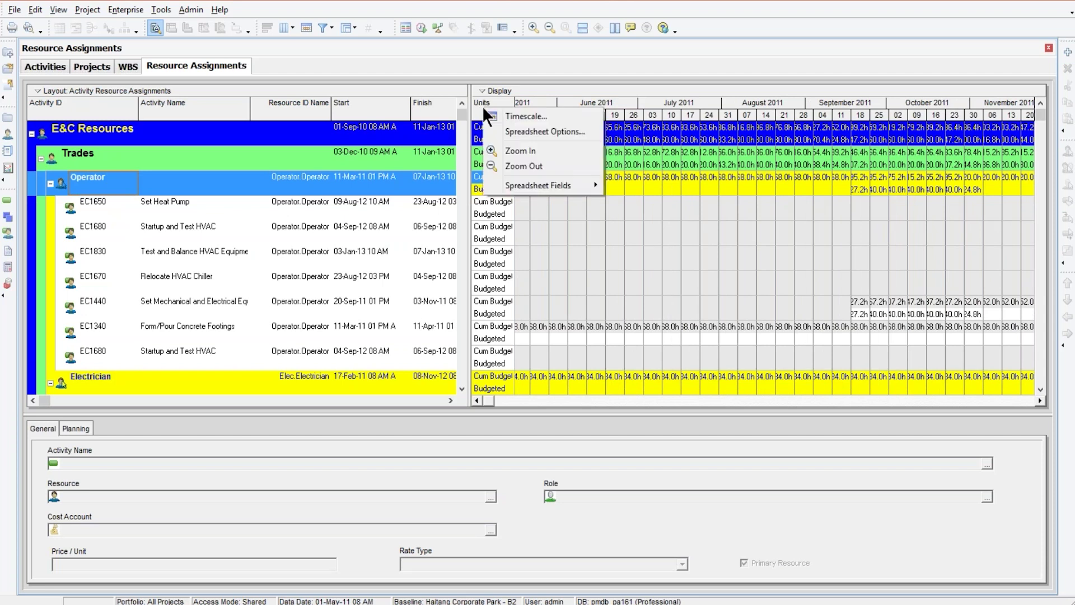
pyautogui.moveTo(535, 185)
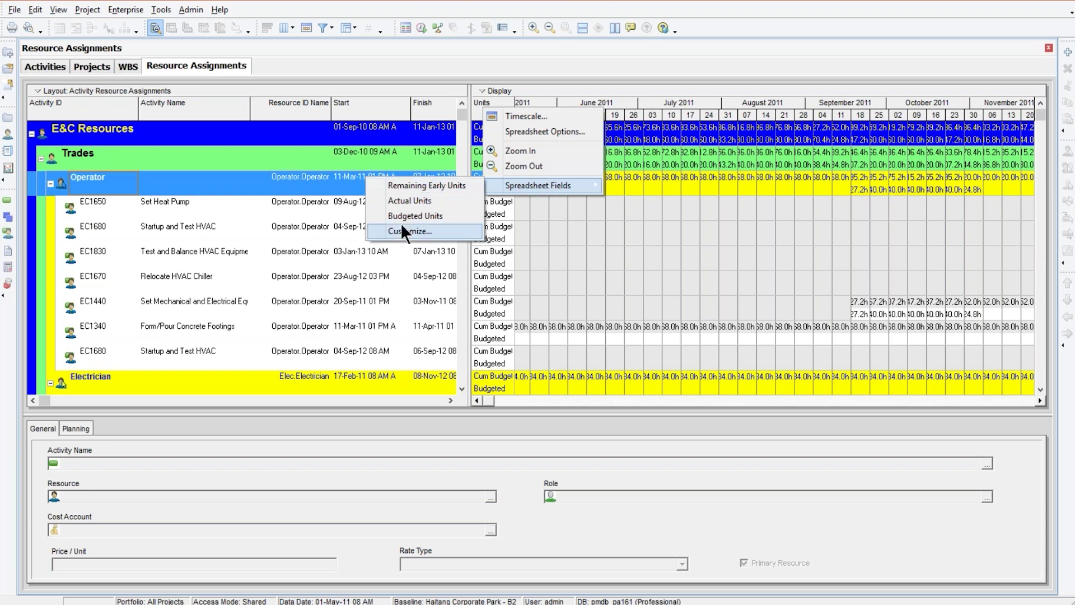
pyautogui.click(413, 214)
pyautogui.click(412, 213)
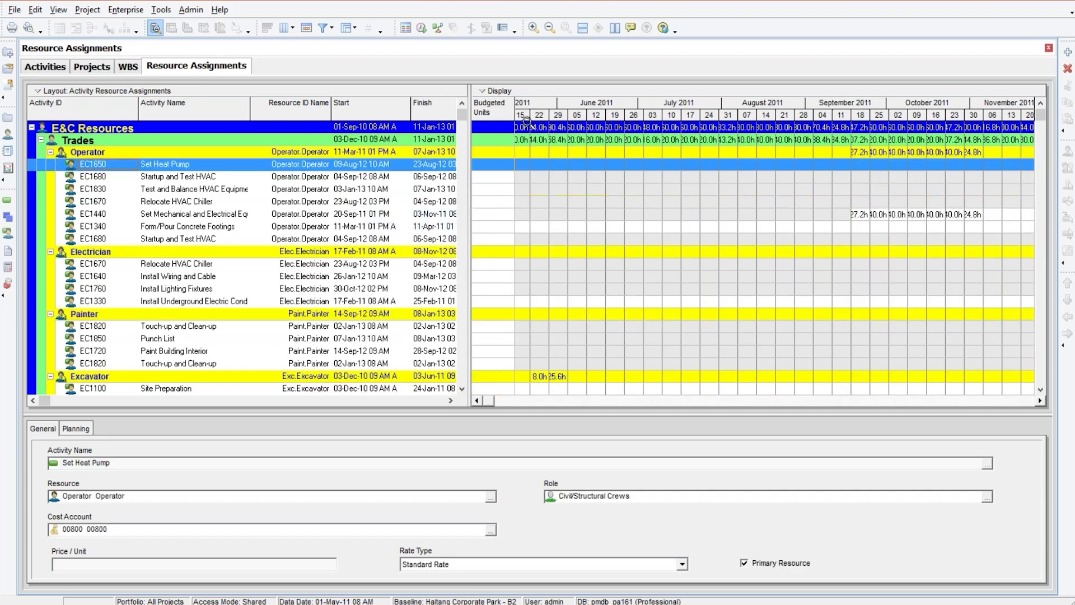
# Zoom the timescale to weekly columns and bring up the Spreadsheet Fields choices.
pyautogui.moveTo(526, 121); pyautogui.dragTo(871, 114)
pyautogui.rightClick(488, 98)
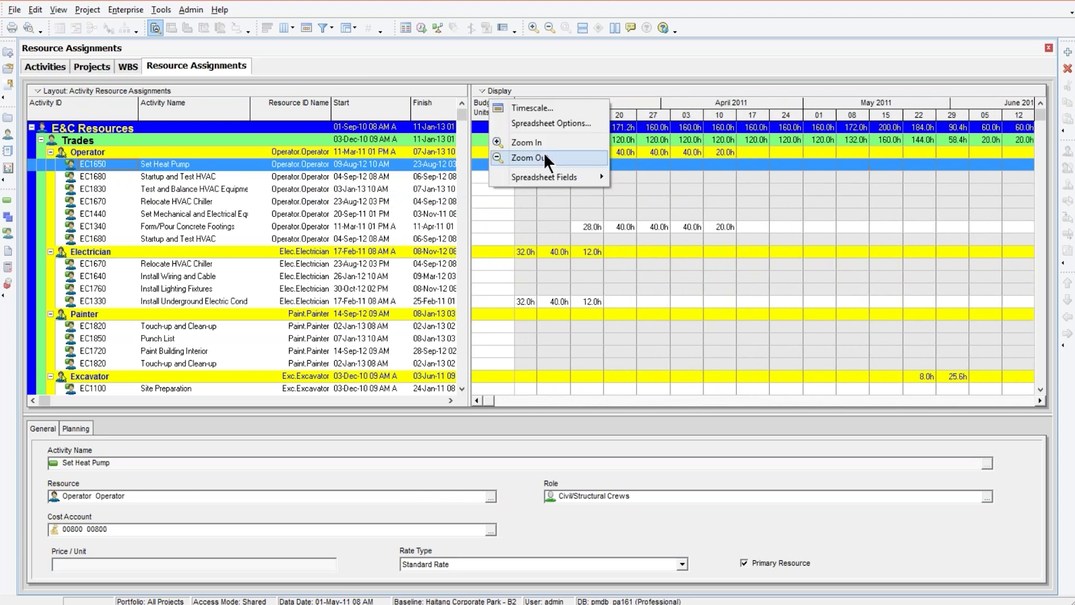
pyautogui.moveTo(602, 178)
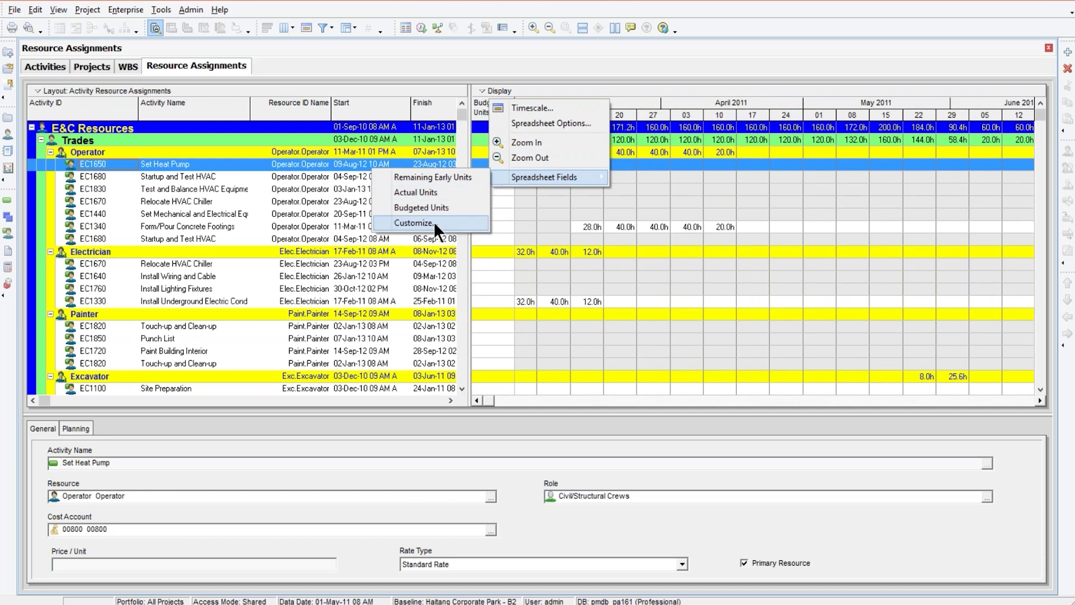
# Add Cum Budgeted Units from Cumulative > Units to the grid's displayed fields.
pyautogui.click(404, 224)
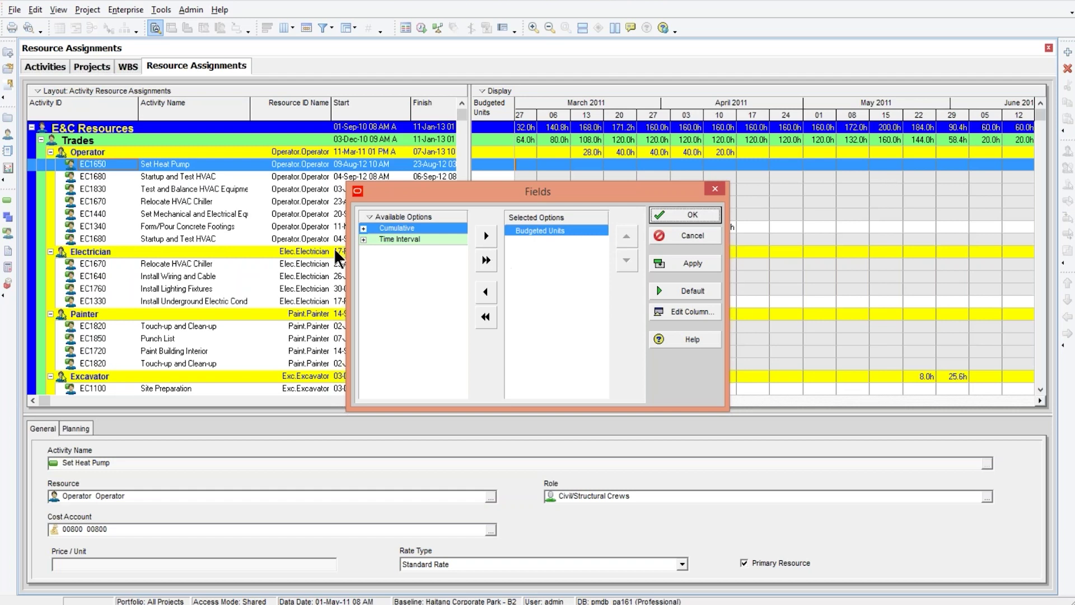
pyautogui.click(364, 229)
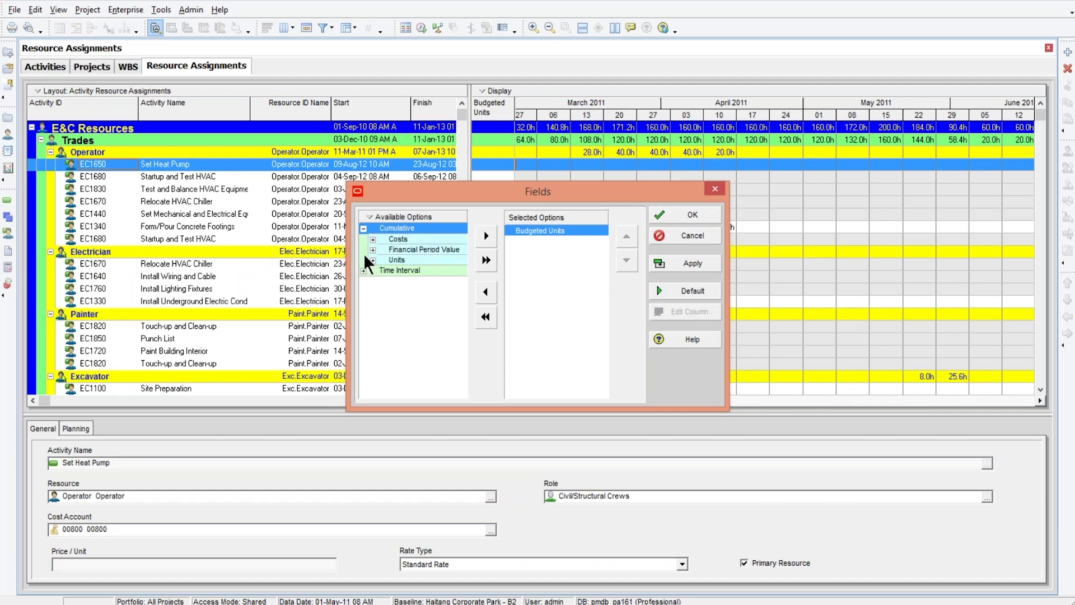
pyautogui.click(372, 260)
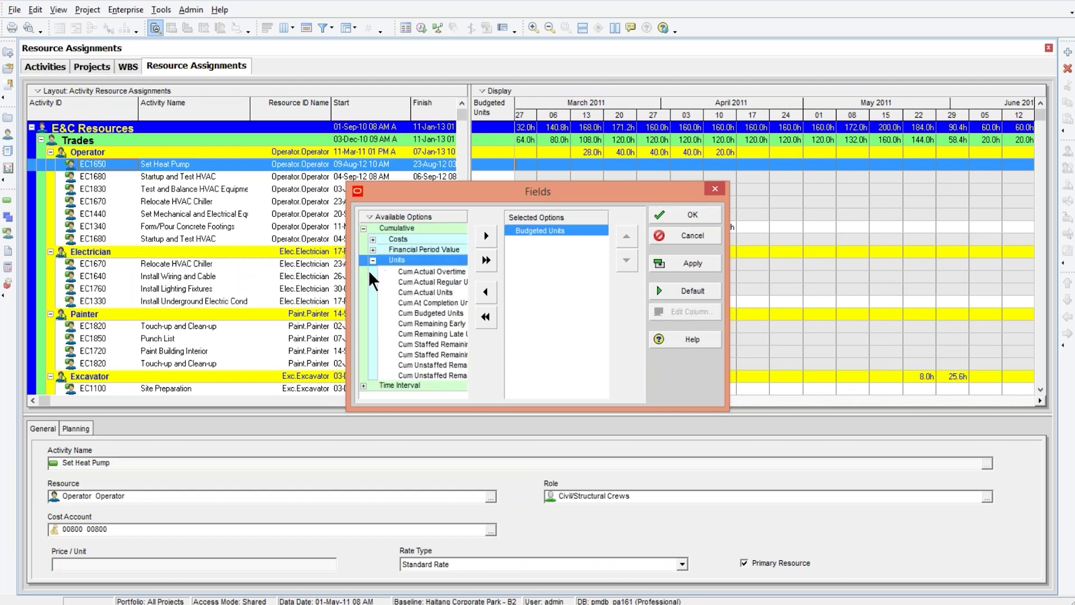
pyautogui.click(429, 314)
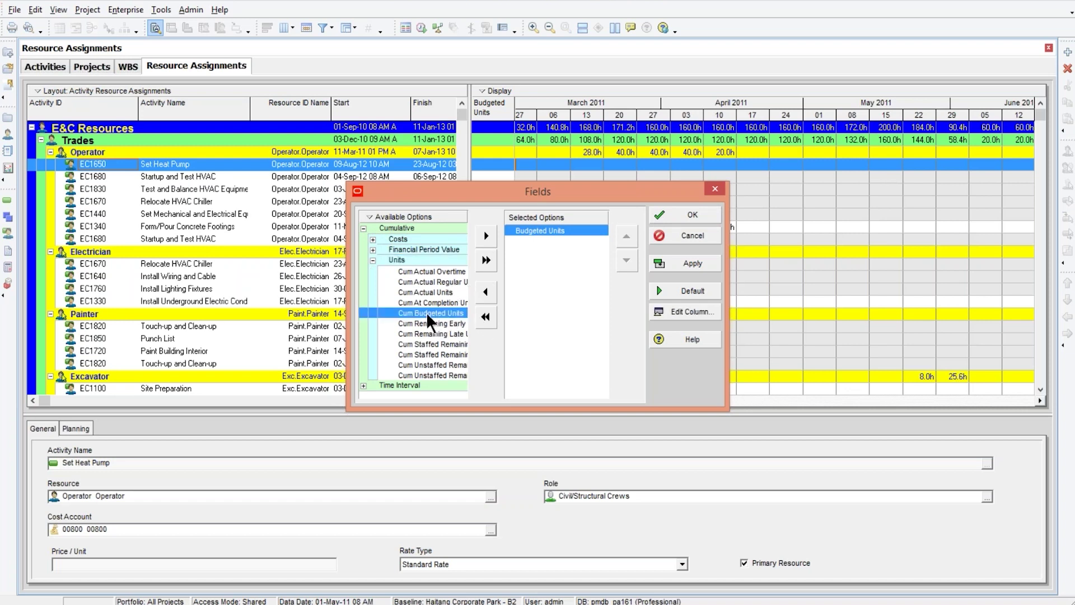
pyautogui.click(488, 235)
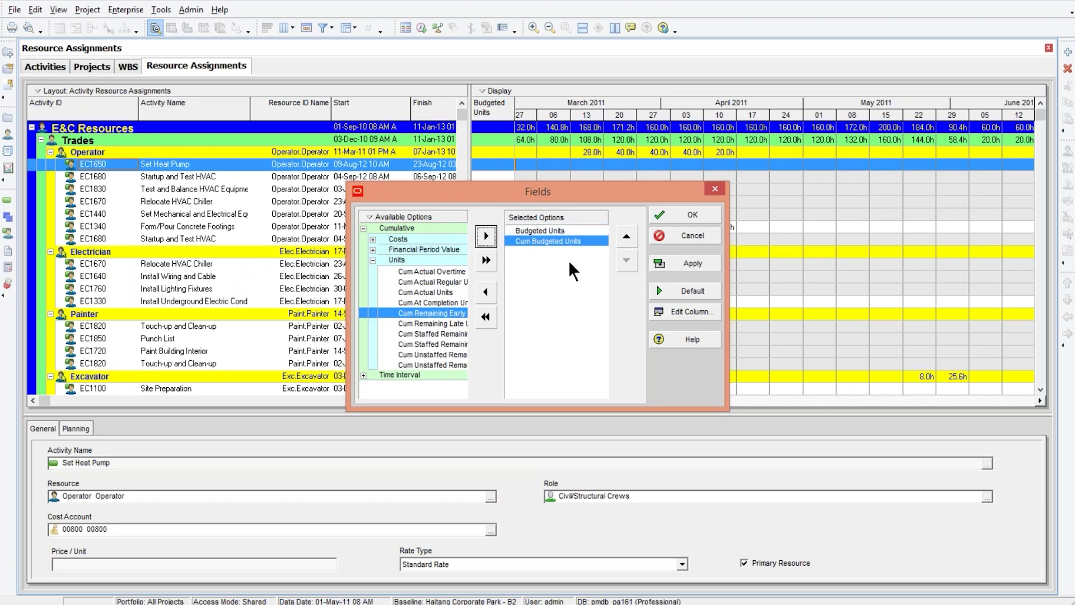
pyautogui.click(679, 261)
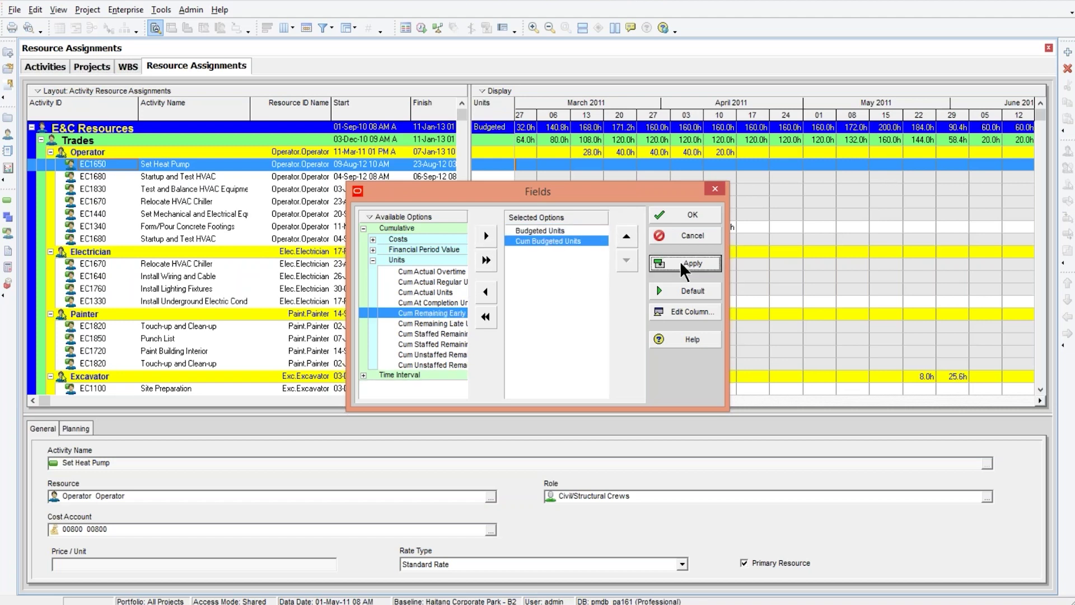
pyautogui.click(685, 216)
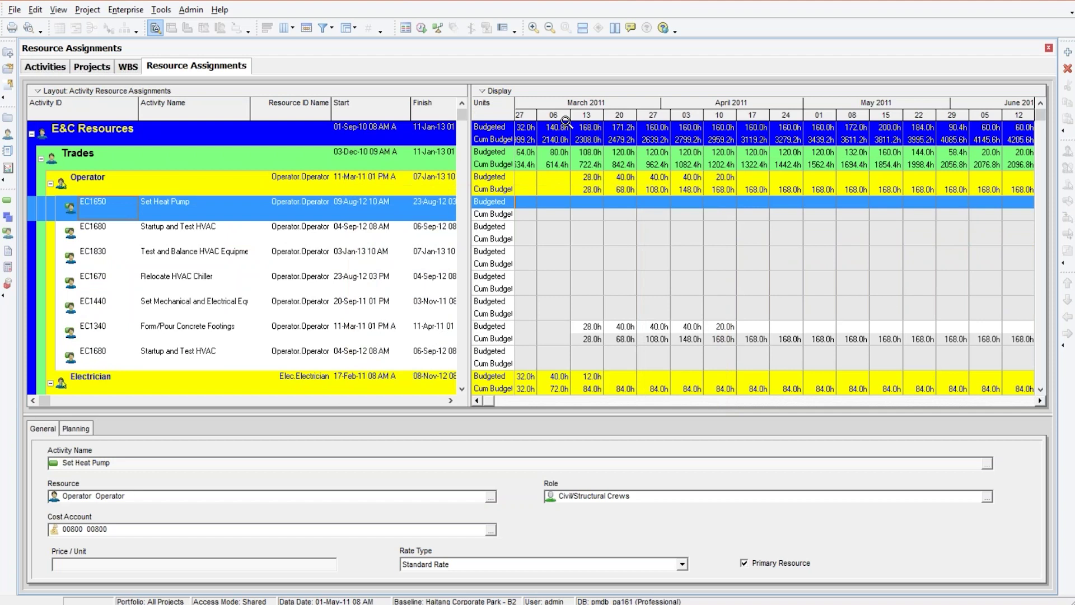
# Scroll the timescale so it starts in early November 2010.
pyautogui.moveTo(557, 115); pyautogui.dragTo(963, 116)
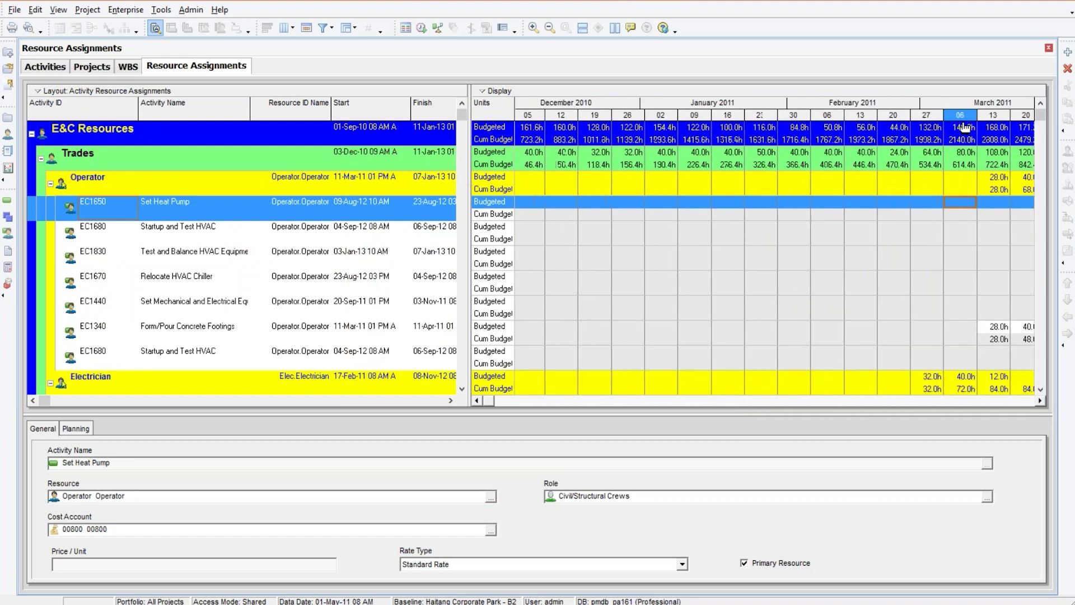
pyautogui.click(476, 400)
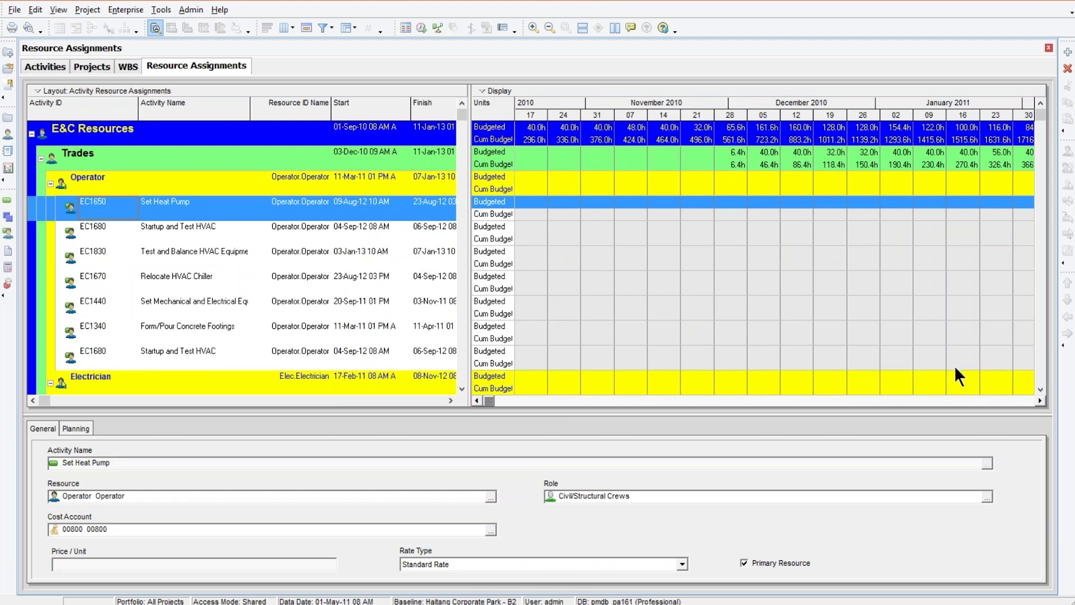
pyautogui.click(1040, 400)
pyautogui.click(1039, 401)
pyautogui.click(1039, 400)
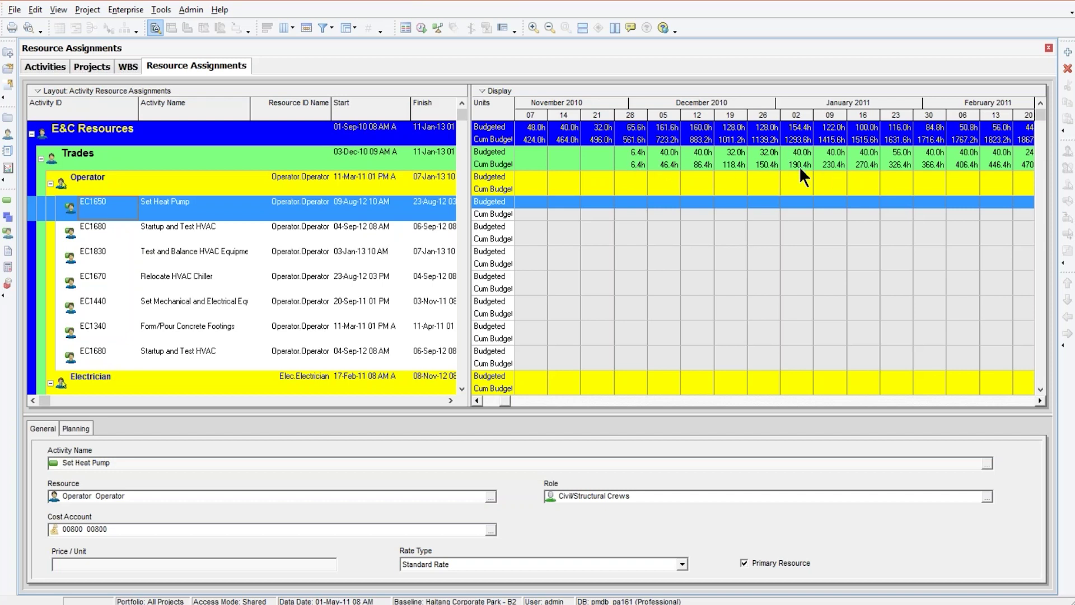
pyautogui.click(632, 149)
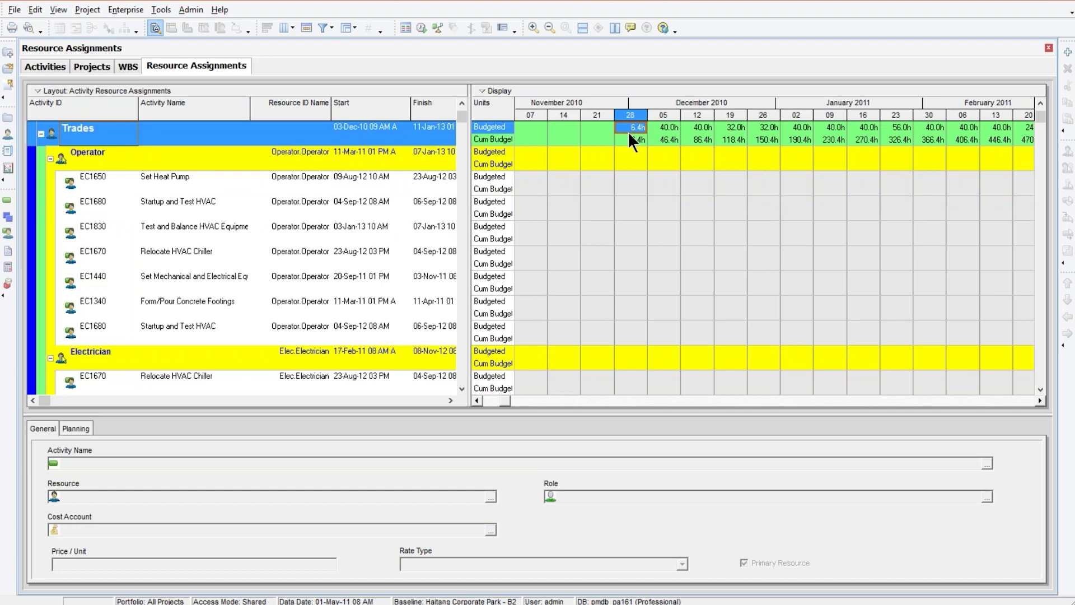
pyautogui.click(634, 140)
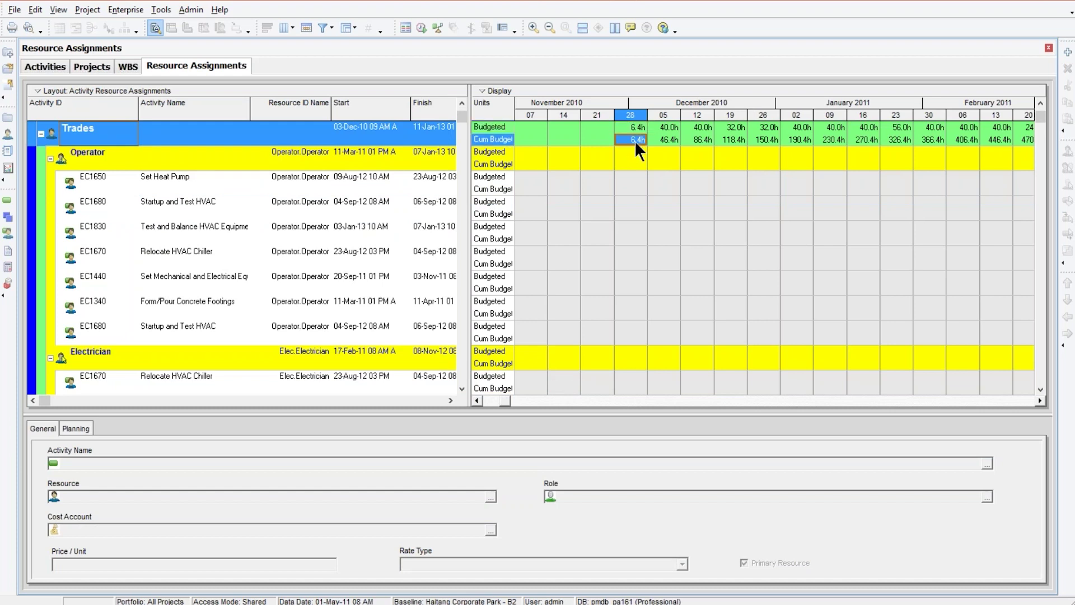
pyautogui.click(672, 127)
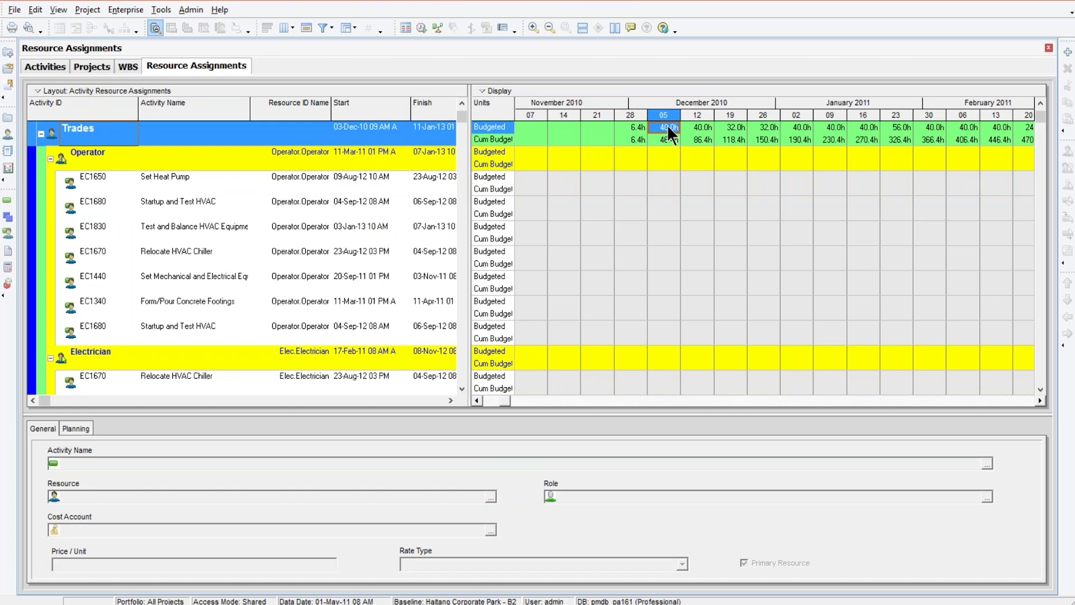
pyautogui.click(667, 140)
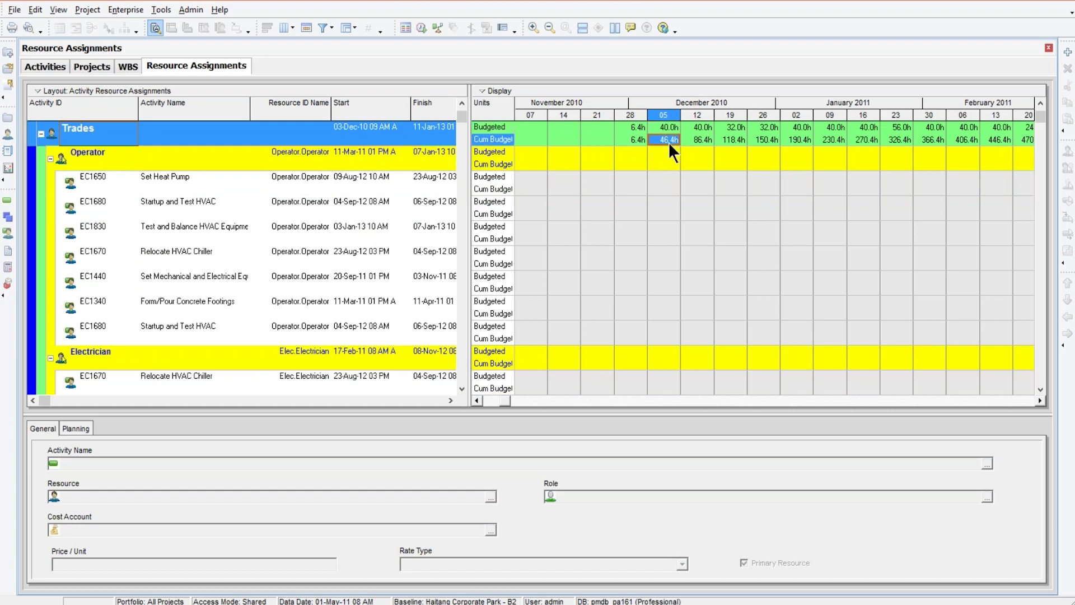
pyautogui.click(701, 126)
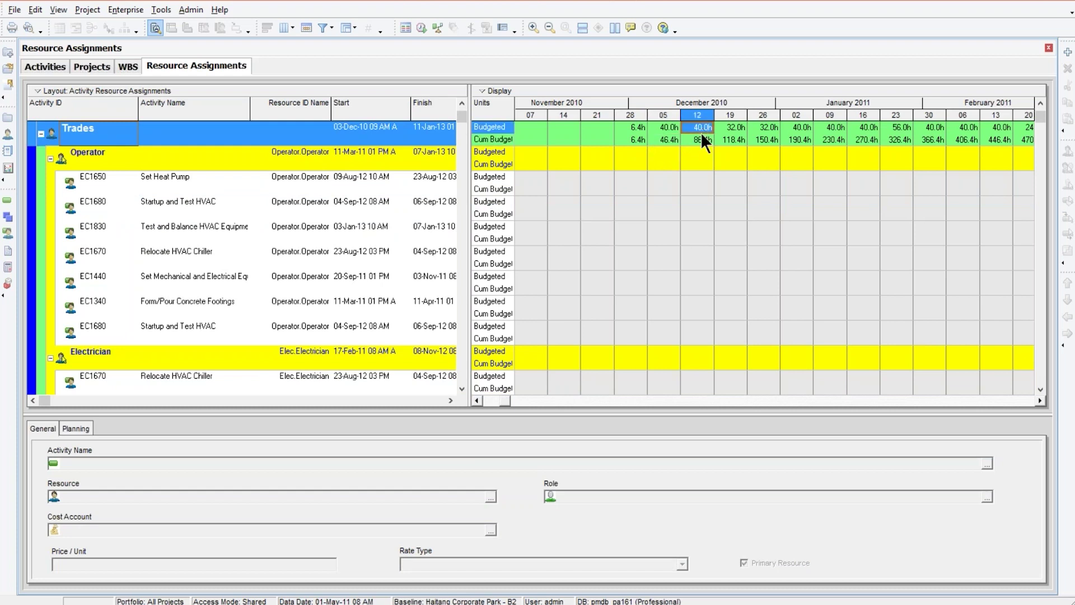
pyautogui.click(700, 140)
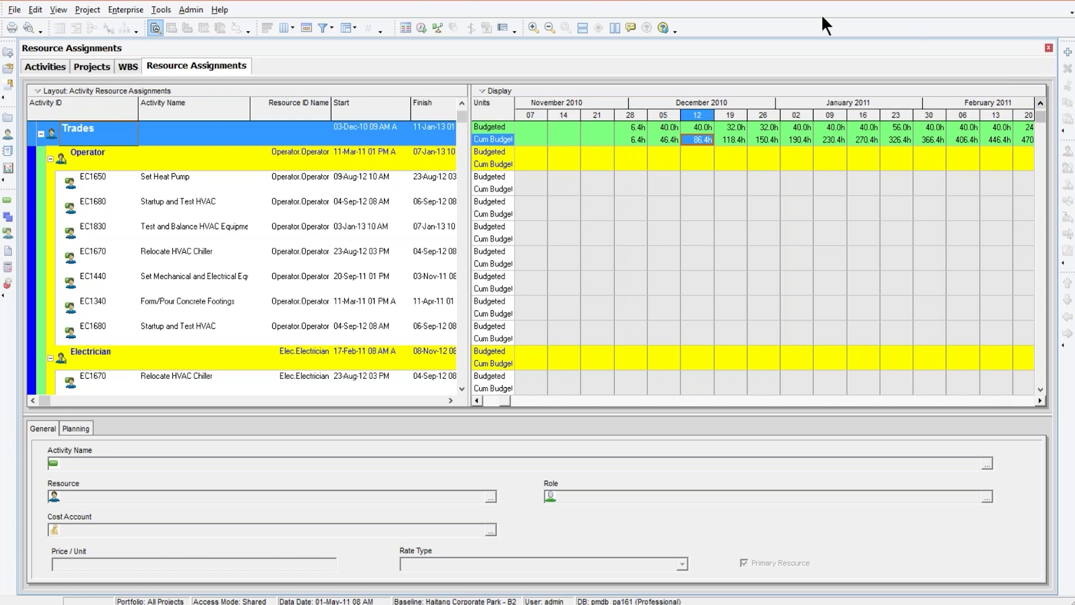
pyautogui.scroll(1, 870, 226)
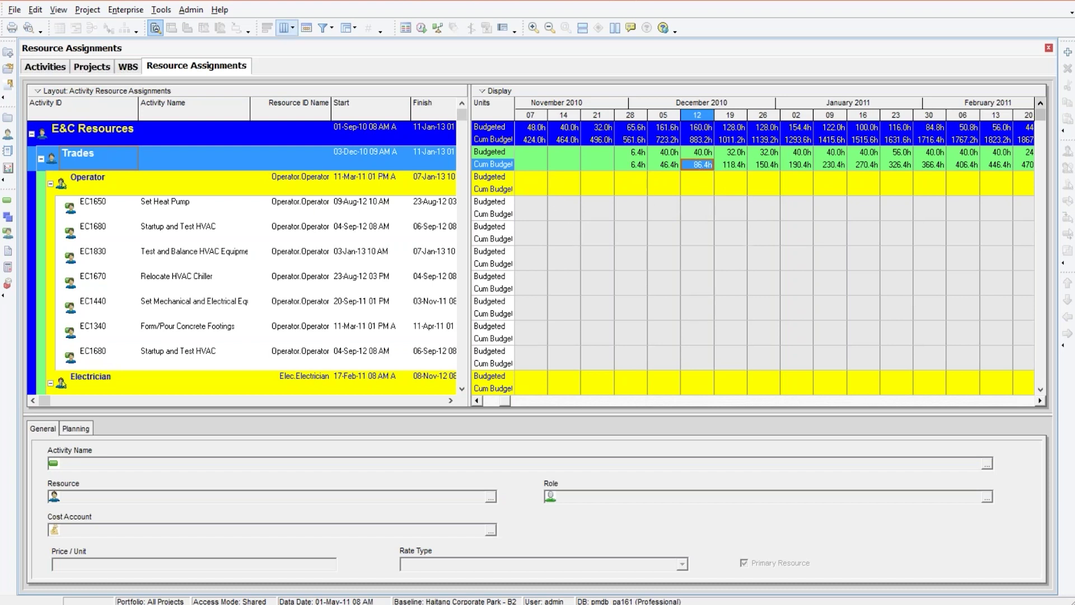
# Uncheck Show Unit label and Show Duration label in the Time Units user preferences.
pyautogui.click(36, 11)
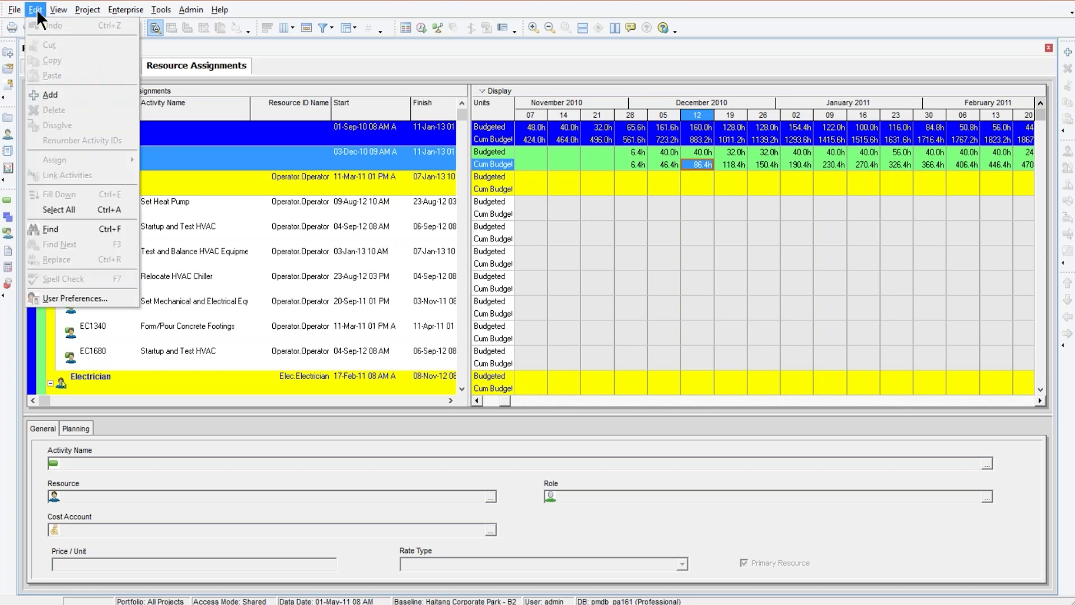
pyautogui.click(66, 297)
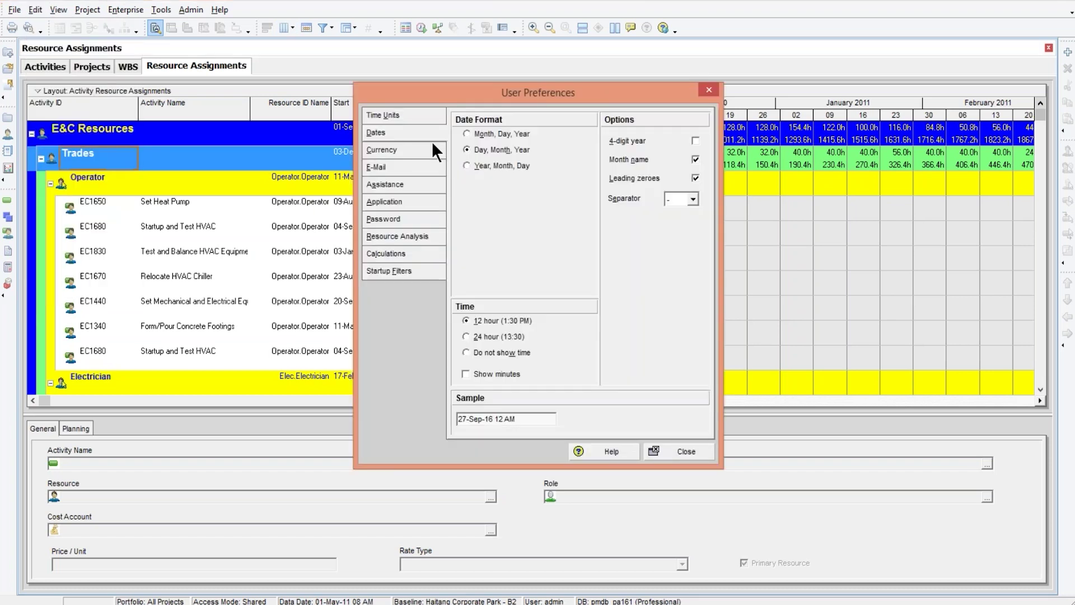
pyautogui.click(378, 114)
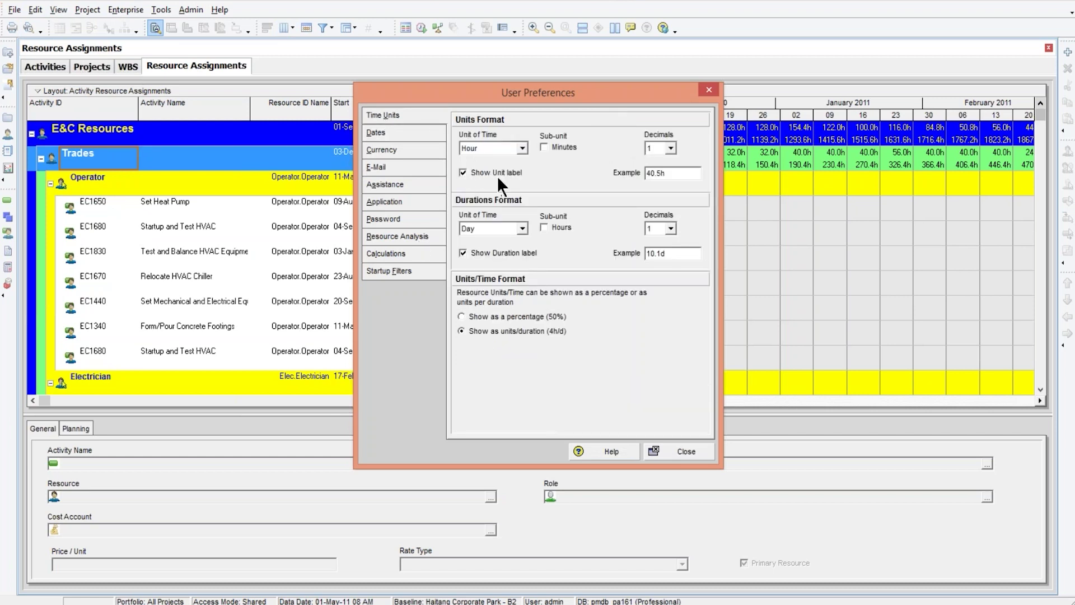
pyautogui.click(462, 173)
pyautogui.click(462, 252)
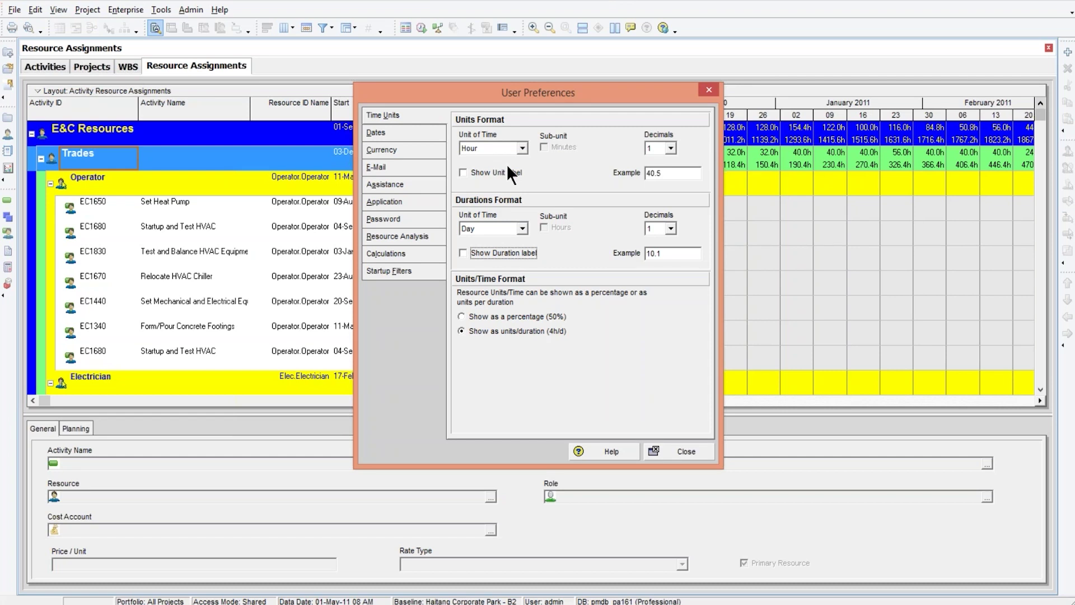
pyautogui.click(672, 446)
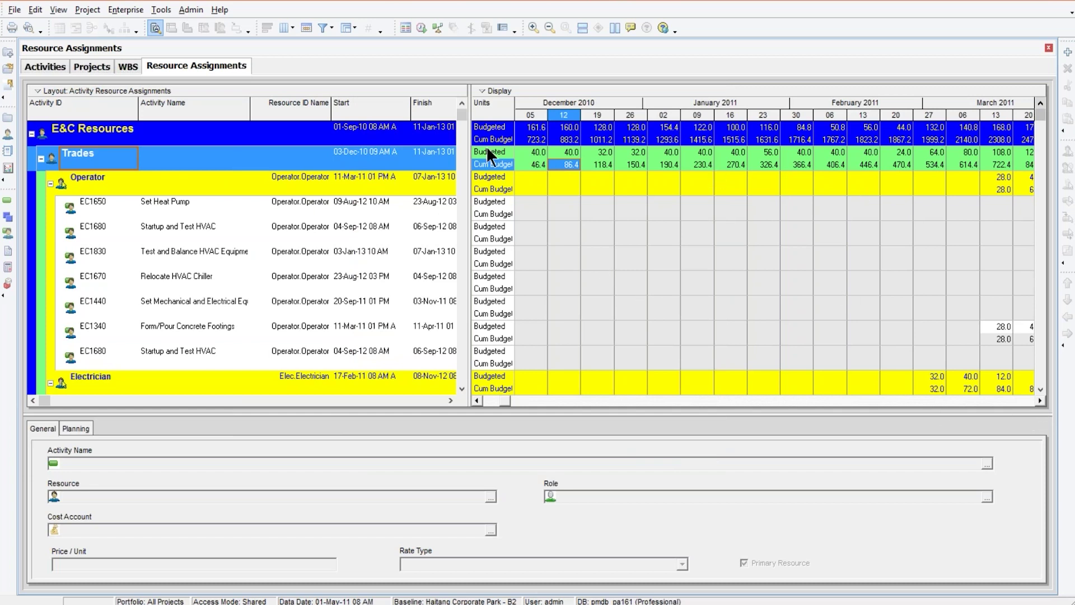
# Move the timescale to February–April 2011 and try selecting assignment rows such as EC1440 and EC1680.
pyautogui.click(1040, 400)
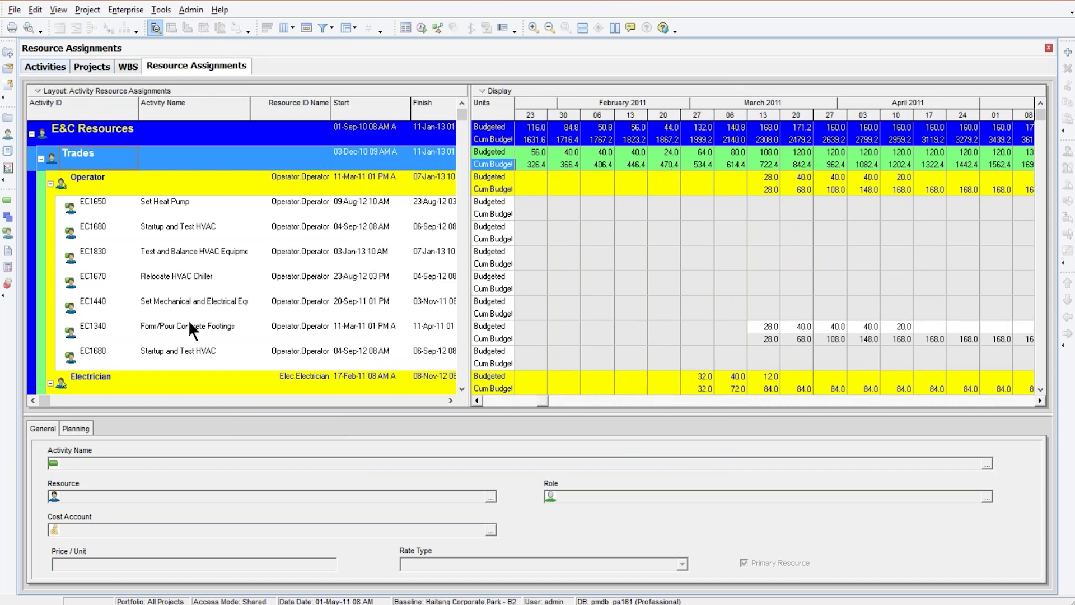
pyautogui.click(226, 317)
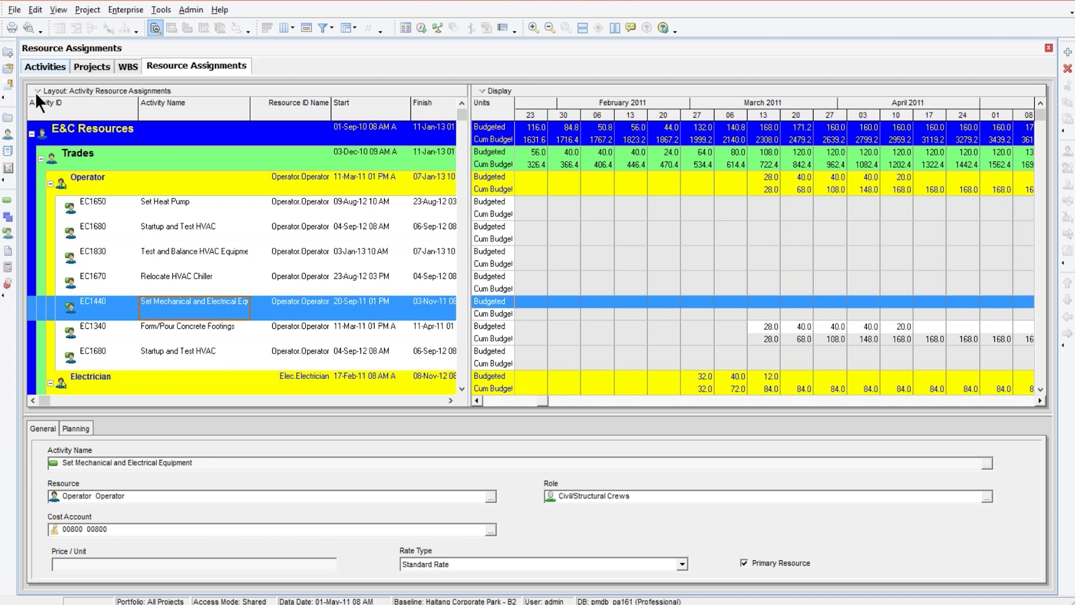
pyautogui.click(35, 11)
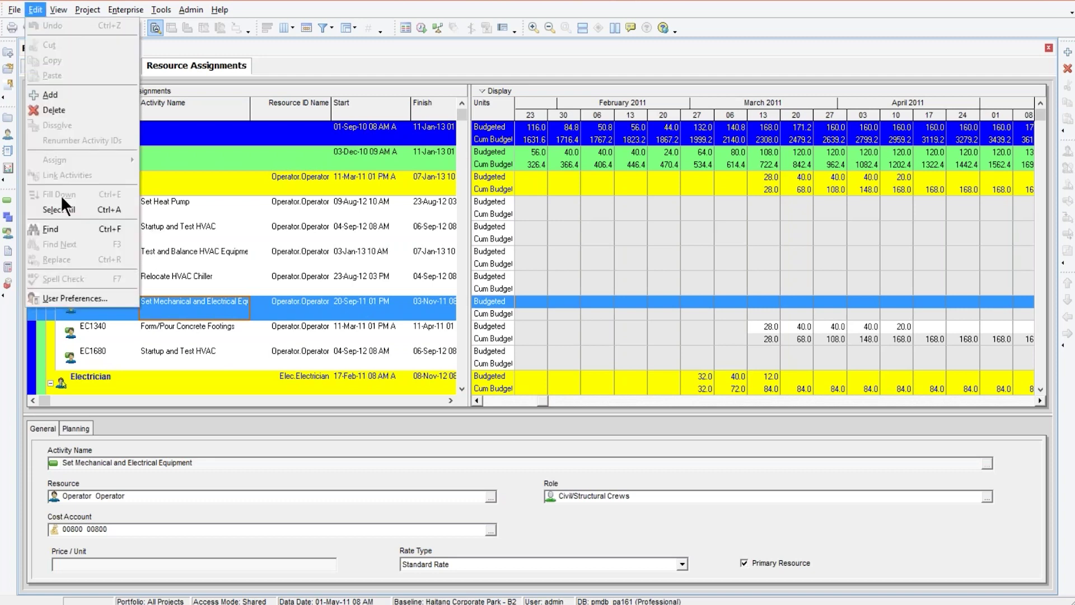
pyautogui.click(116, 213)
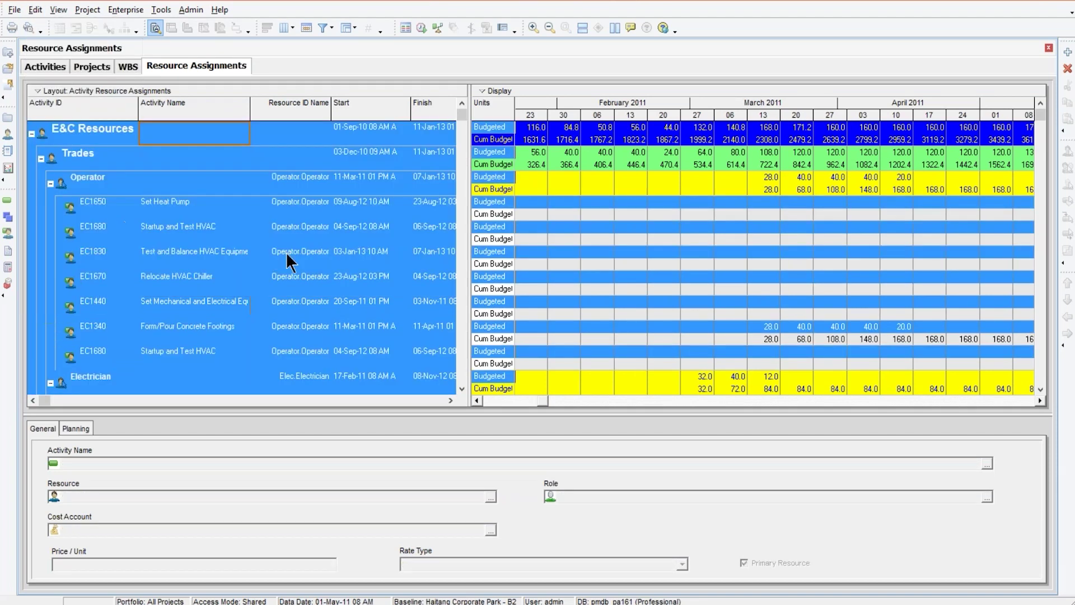
pyautogui.click(534, 202)
pyautogui.click(535, 188)
pyautogui.click(539, 204)
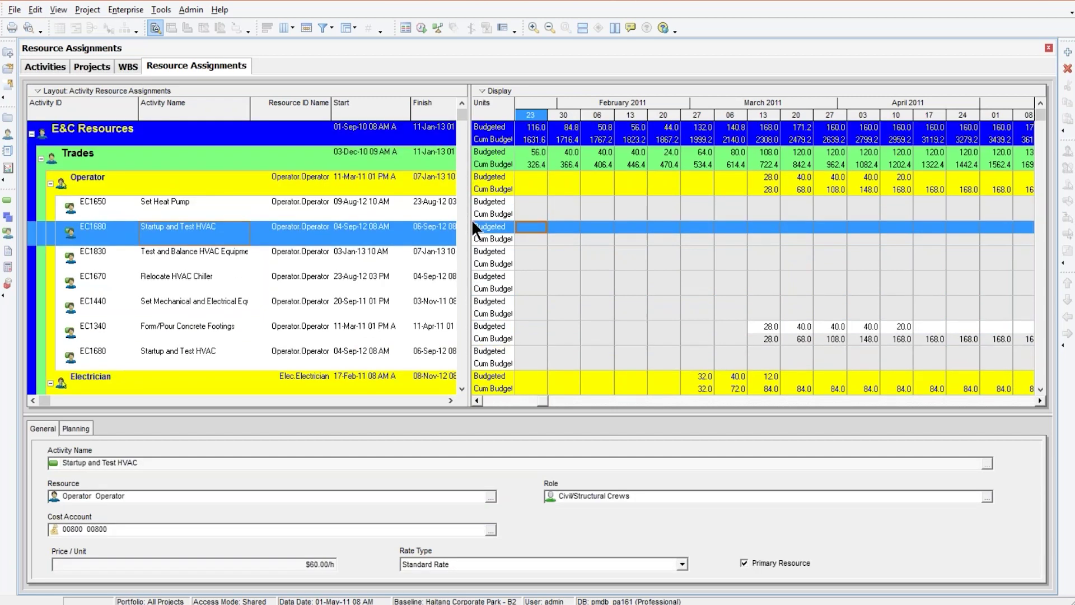
# Select all assignment rows with Ctrl+A and copy them.
pyautogui.hotkey('ctrl', 'a')
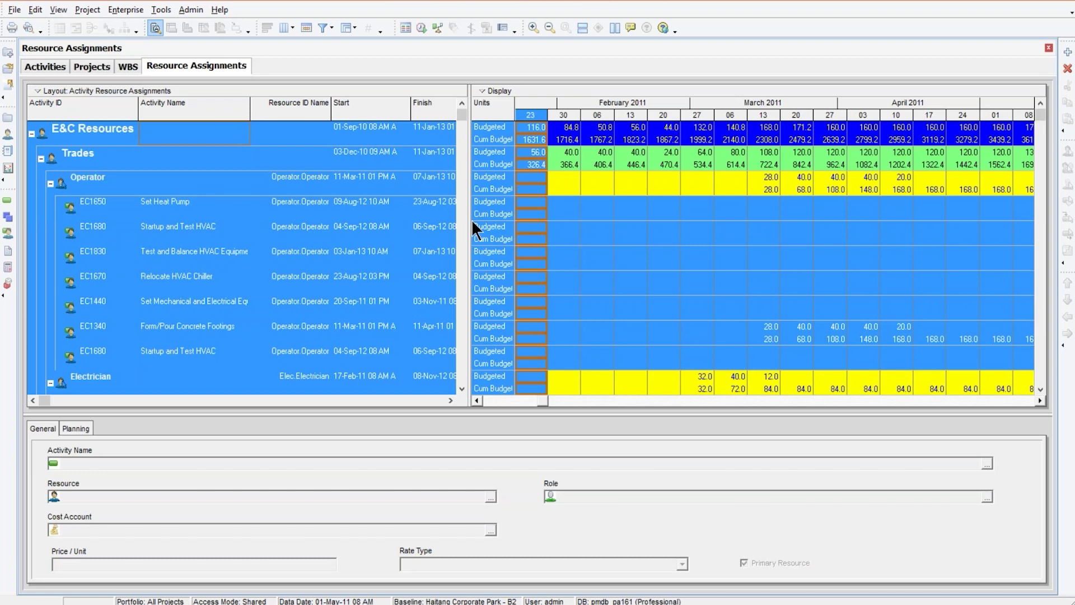
pyautogui.click(32, 12)
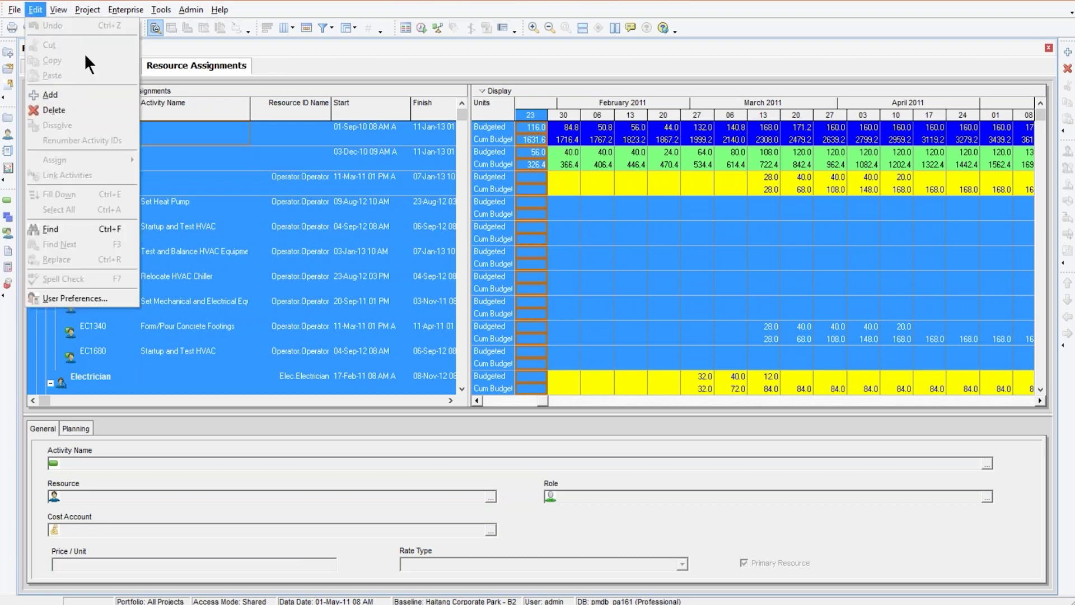
pyautogui.click(312, 66)
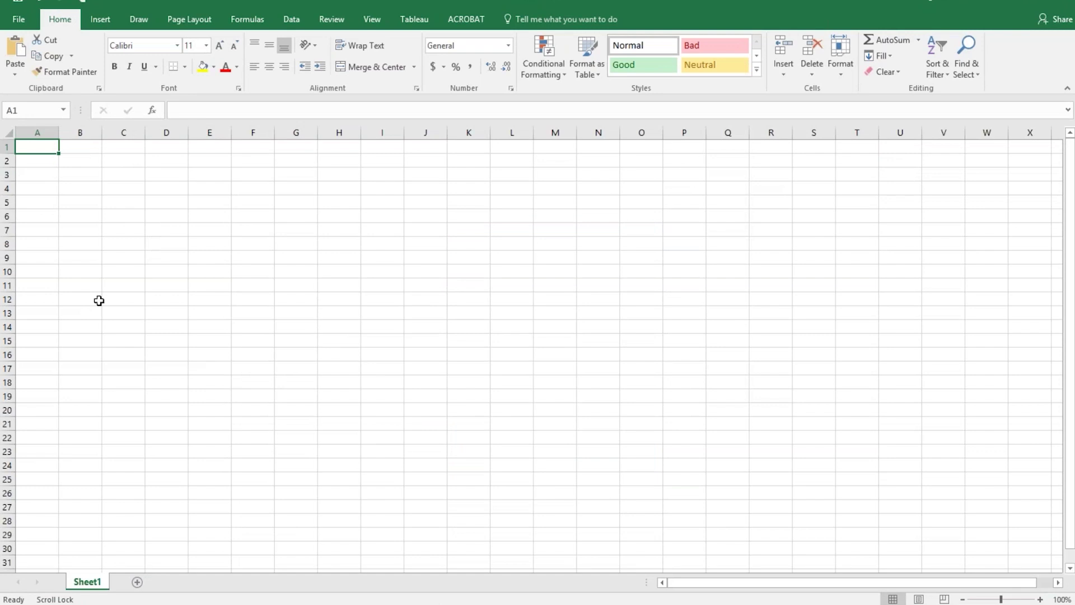
# Paste the P6 data at A1, AutoFit all columns, then narrow columns A and B.
pyautogui.click(12, 54)
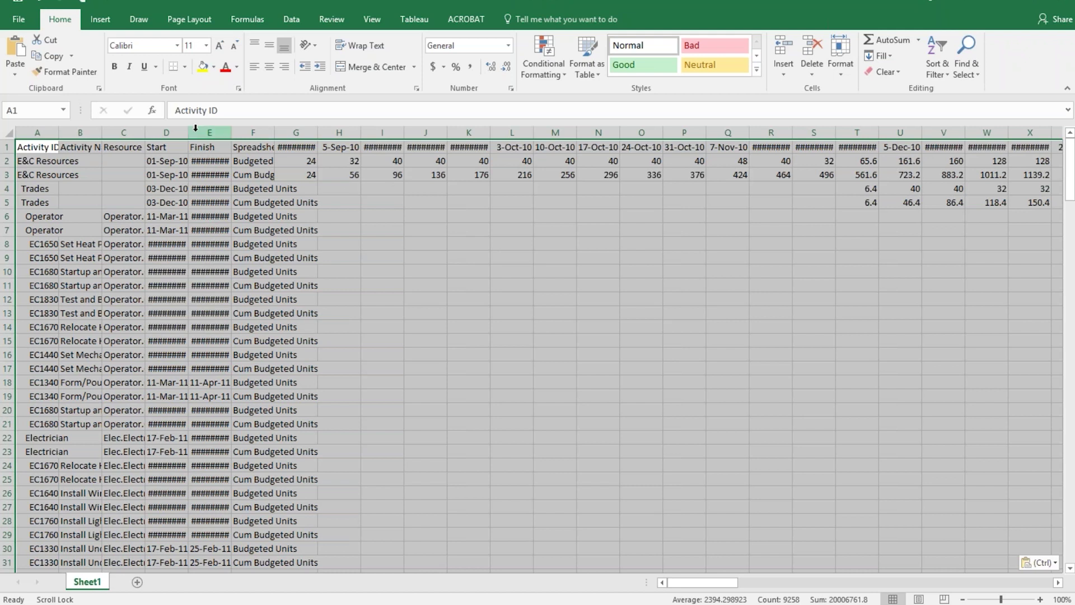
pyautogui.moveTo(189, 134); pyautogui.dragTo(230, 133)
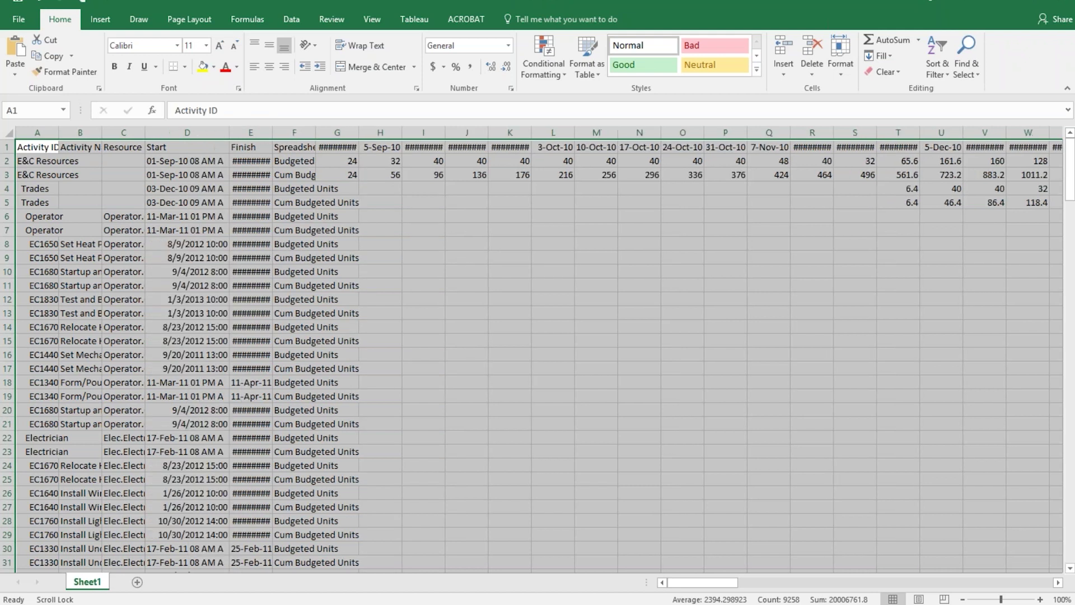
pyautogui.moveTo(359, 133); pyautogui.dragTo(362, 133)
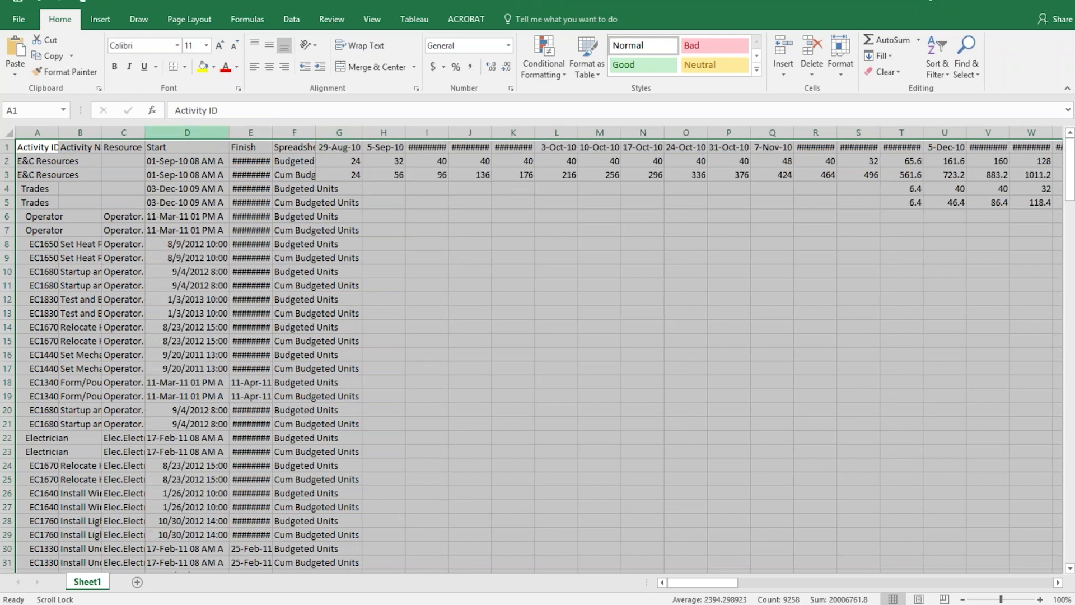
pyautogui.click(6, 131)
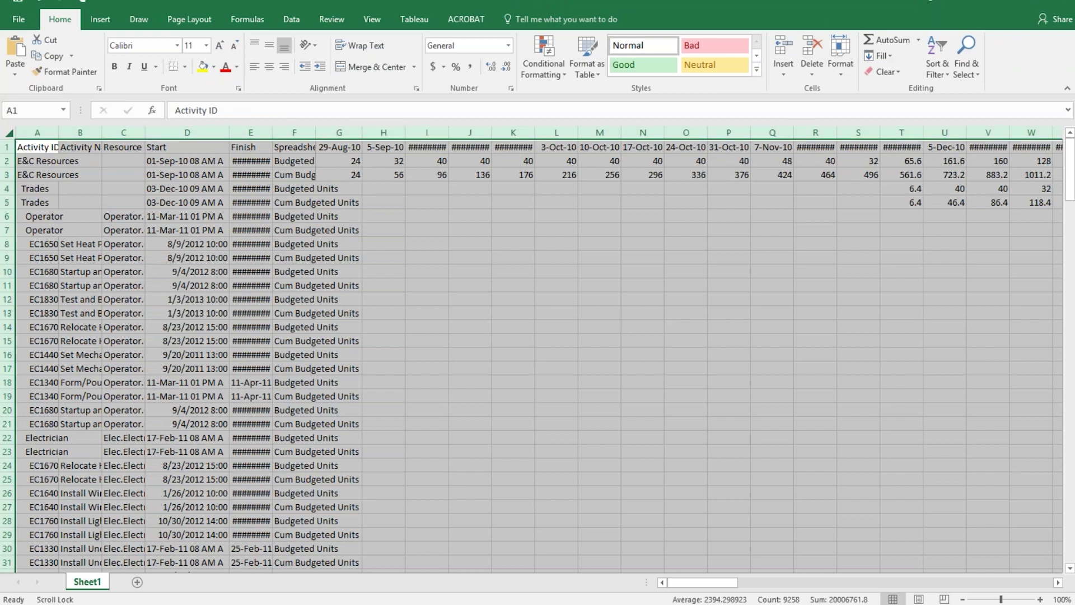
pyautogui.doubleClick(363, 132)
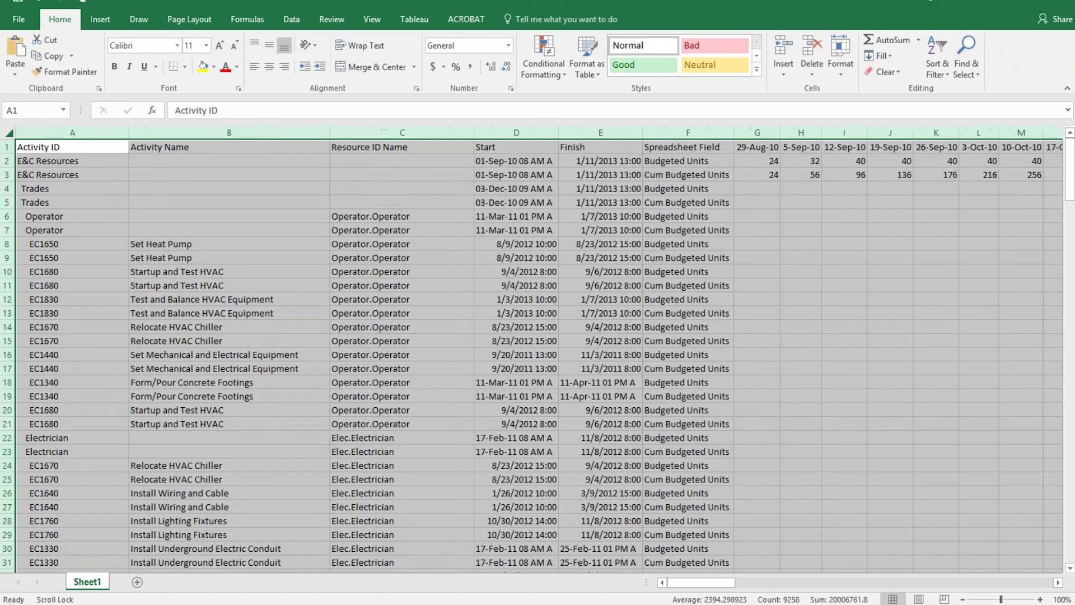
pyautogui.click(626, 297)
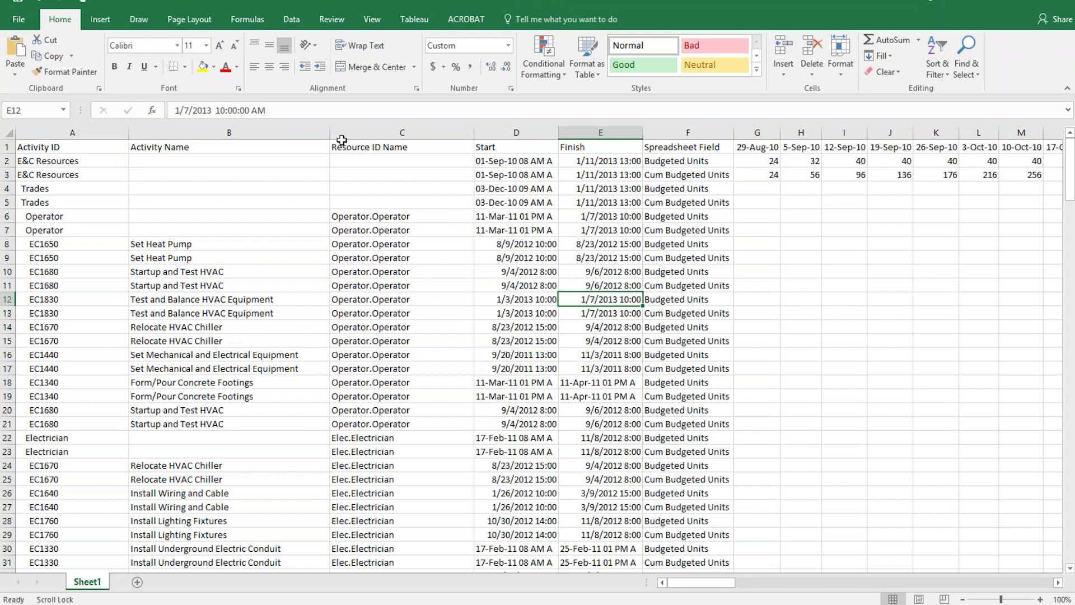
pyautogui.moveTo(130, 136); pyautogui.dragTo(99, 136)
pyautogui.moveTo(300, 136); pyautogui.dragTo(259, 136)
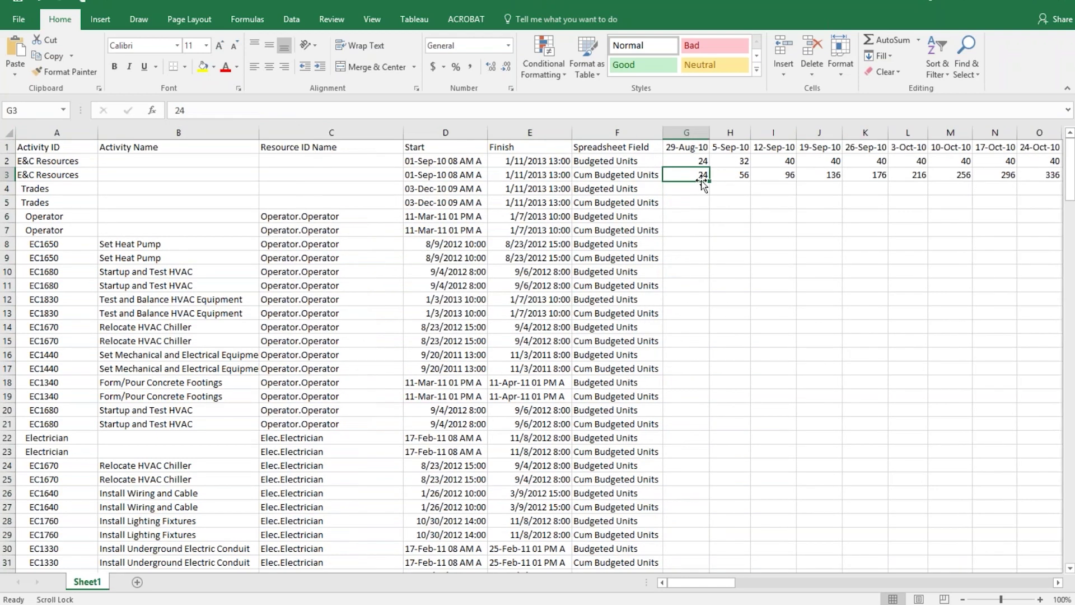
# Check the weekly unit values in cells H2, S2 and T5.
pyautogui.click(728, 162)
pyautogui.hscroll(5, 758, 219)
pyautogui.hscroll(2, 758, 218)
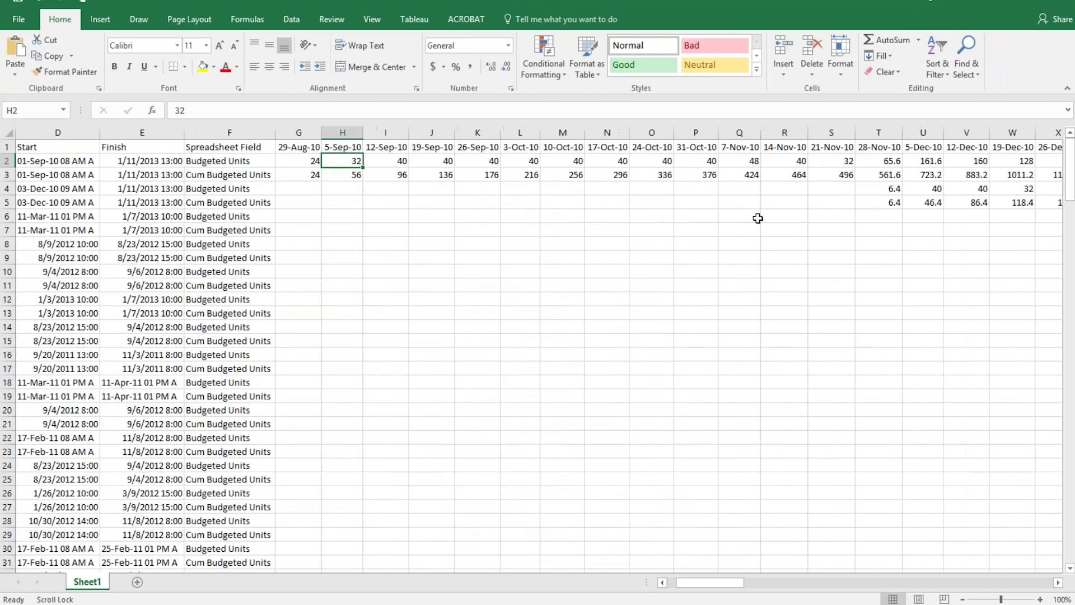
pyautogui.click(843, 162)
pyautogui.click(882, 202)
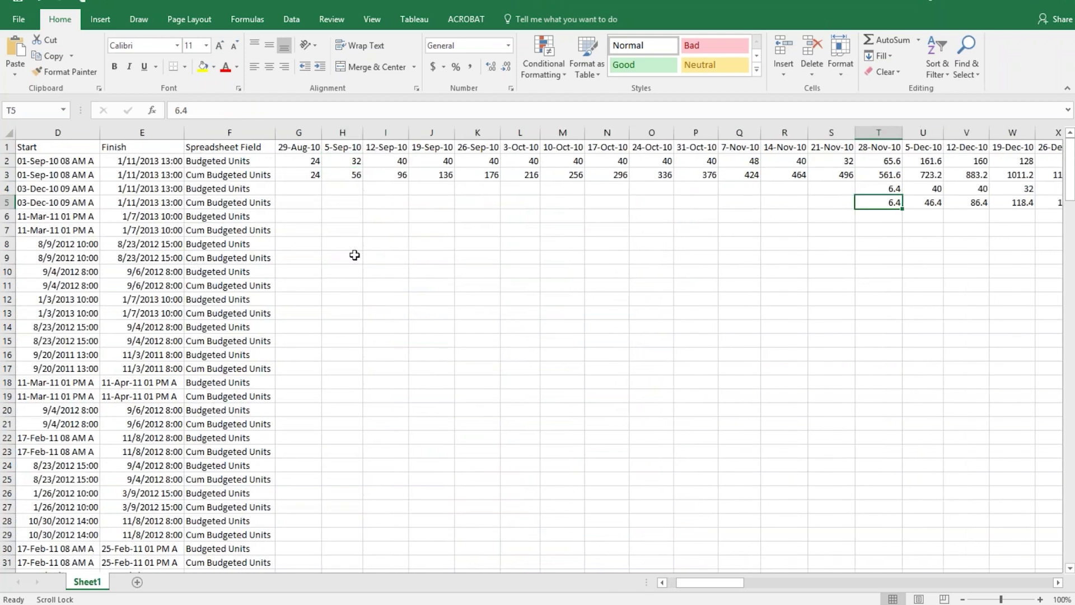
pyautogui.hscroll(-3, 343, 348)
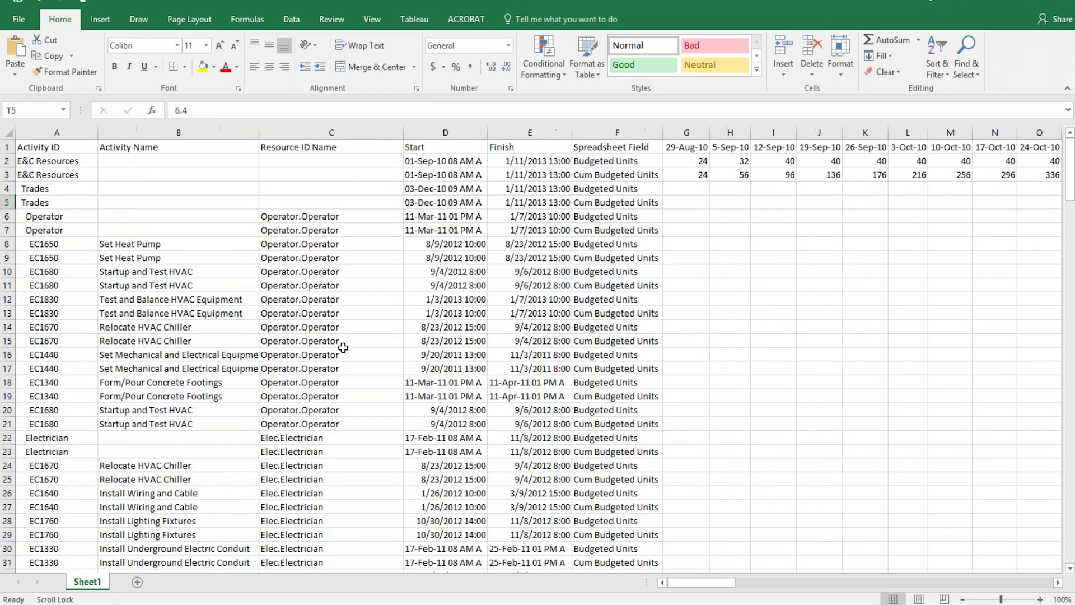
pyautogui.click(56, 162)
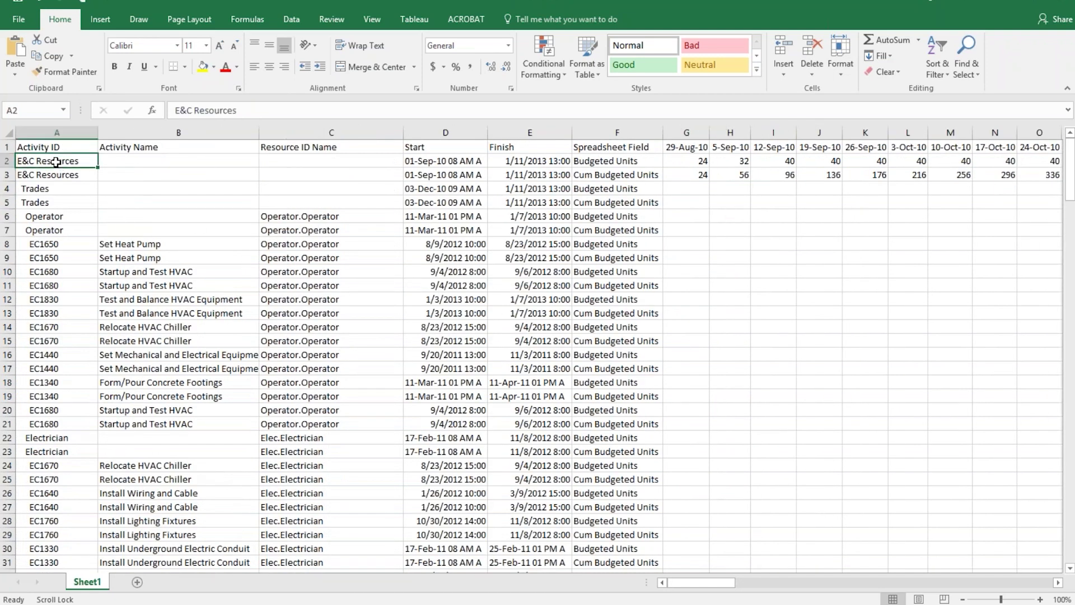
pyautogui.click(56, 174)
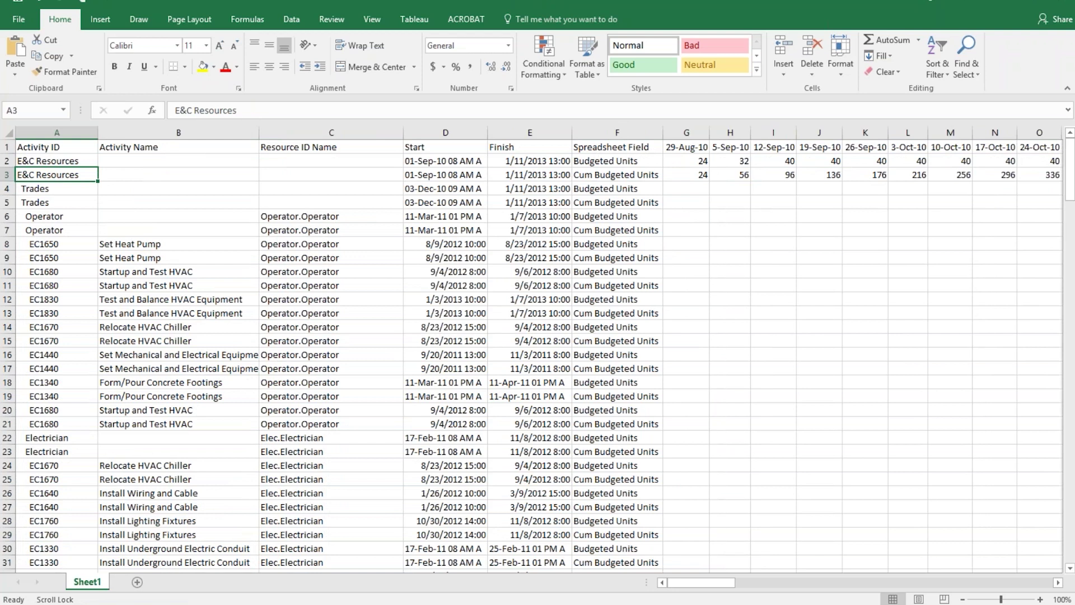
pyautogui.hotkey('shift', 'Up')
pyautogui.moveTo(61, 245); pyautogui.dragTo(526, 445)
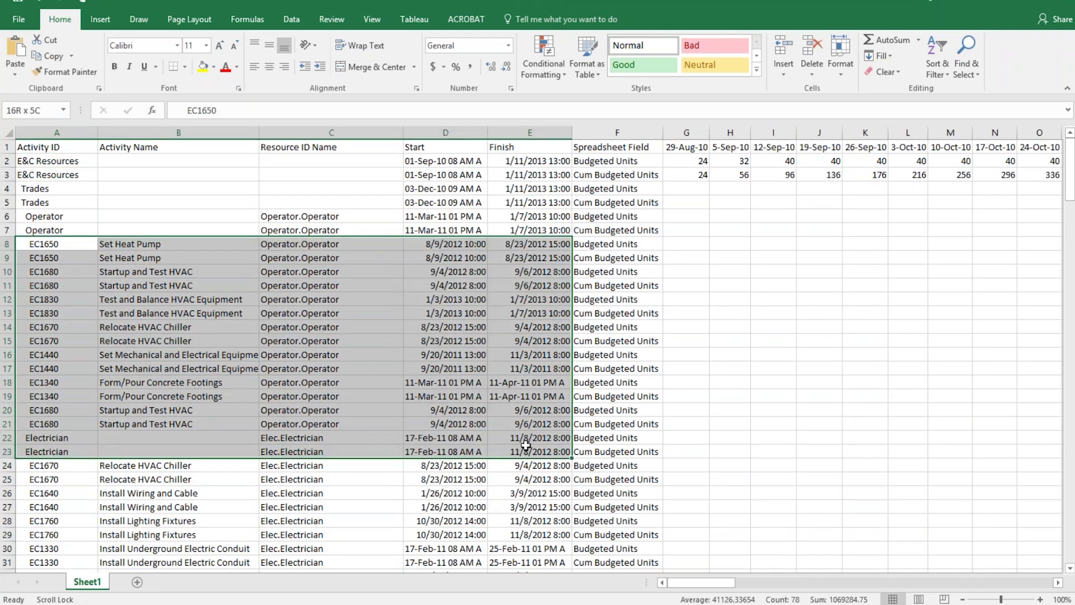
pyautogui.hotkey('alt', 'Tab')
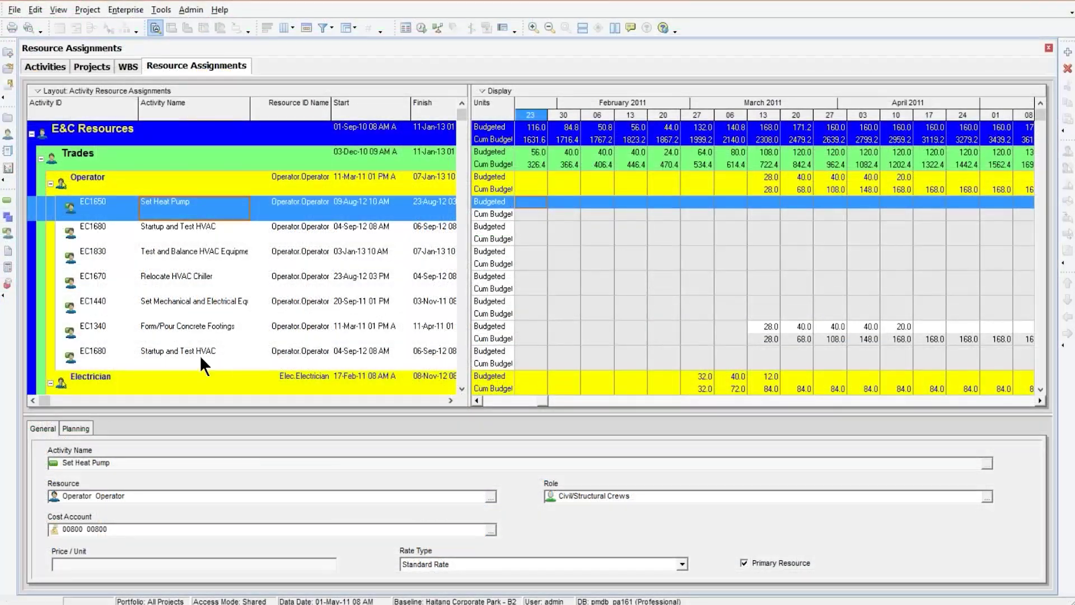
pyautogui.keyDown('shift'); pyautogui.click(199, 355); pyautogui.keyUp('shift')
pyautogui.click(135, 184)
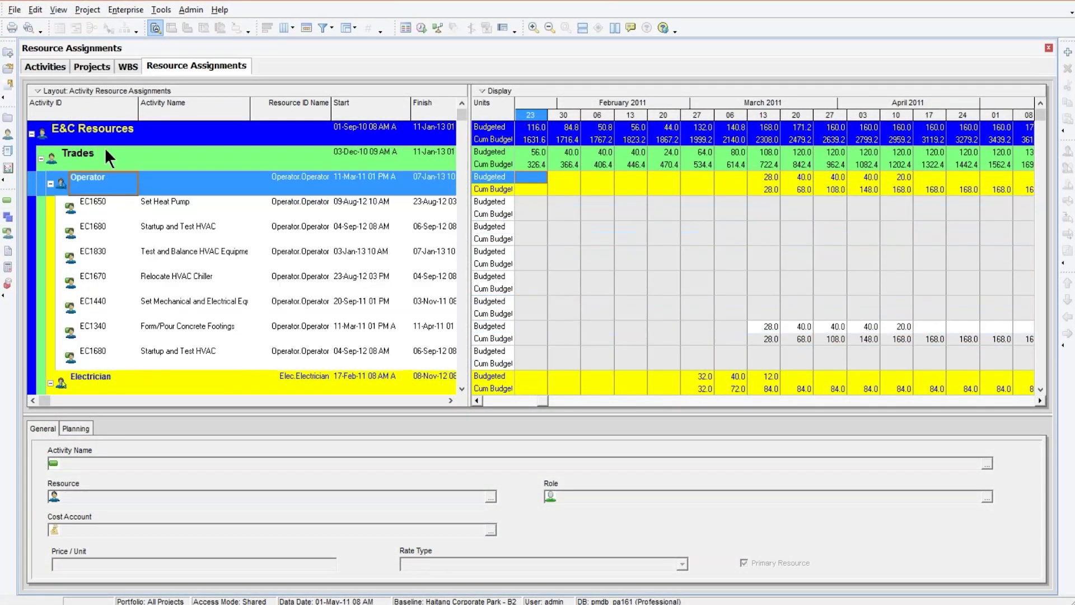
pyautogui.click(104, 147)
pyautogui.hotkey('alt', 'Tab')
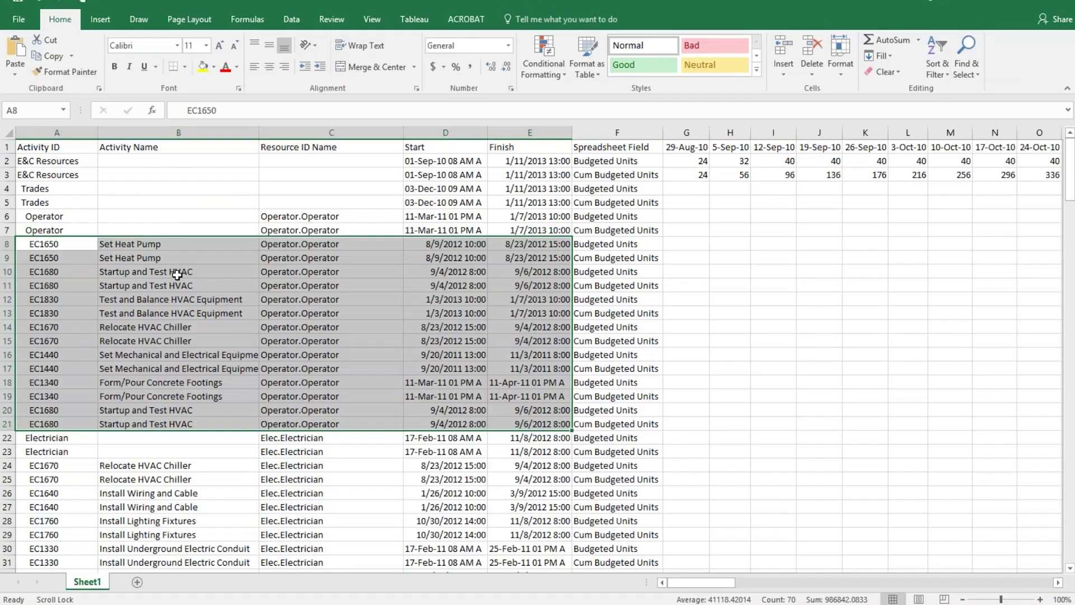
pyautogui.click(177, 274)
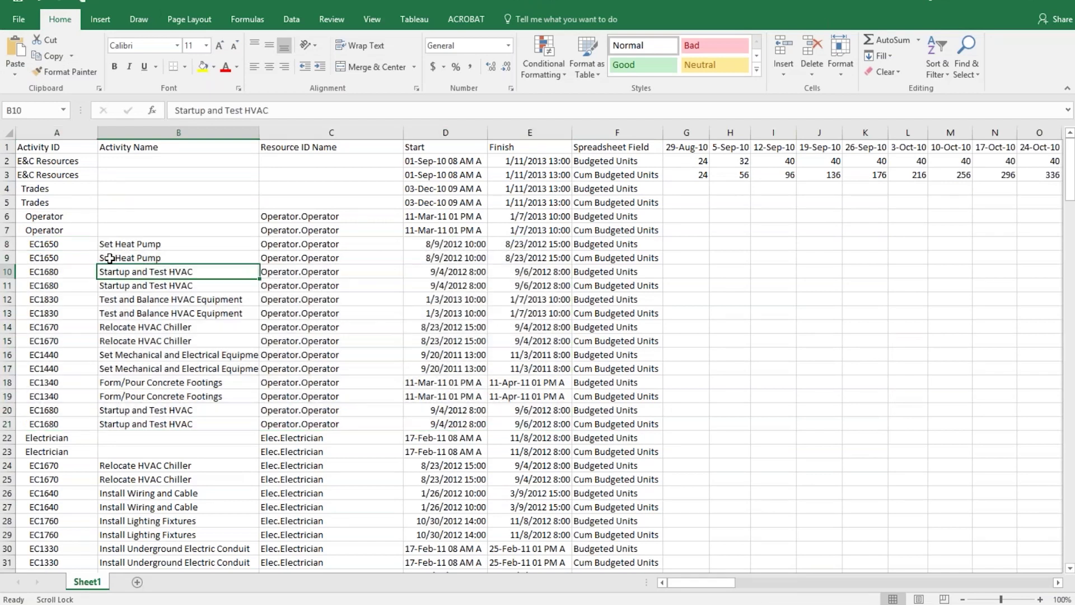
pyautogui.click(71, 214)
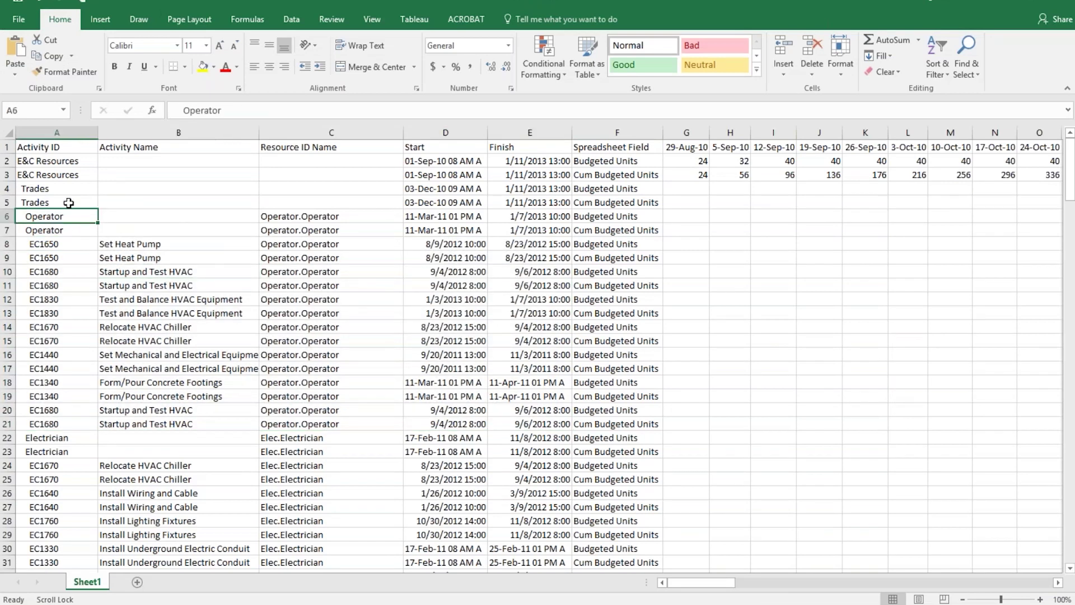
pyautogui.press('Up')
pyautogui.press('Up')
pyautogui.press('Up')
pyautogui.press('Up')
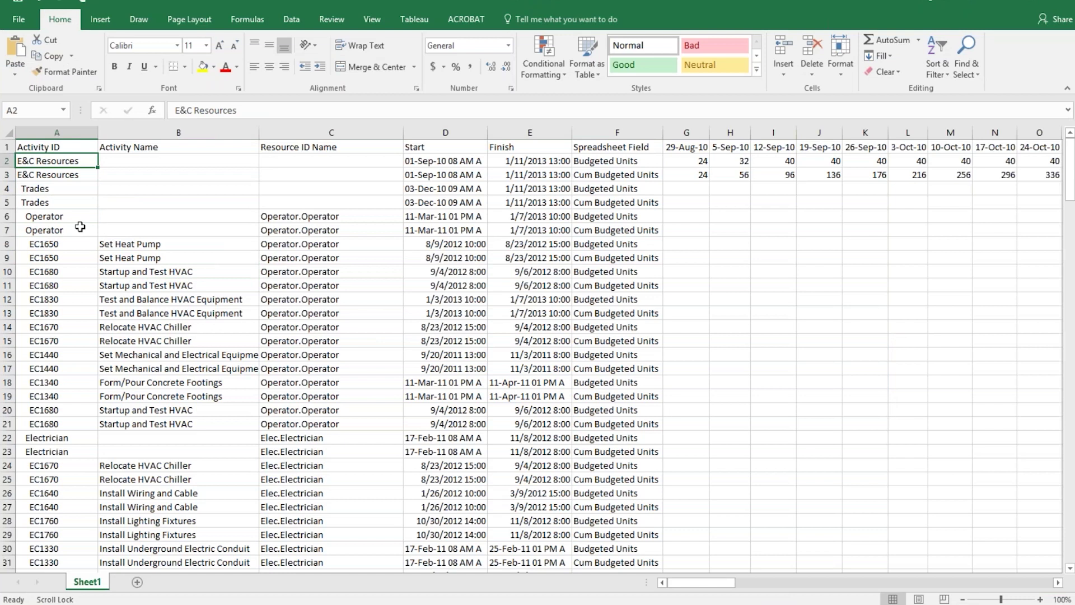
# Look over the Operator activity names in B8:B21 and the Operator and Electrician entries.
pyautogui.scroll(-1, 186, 327)
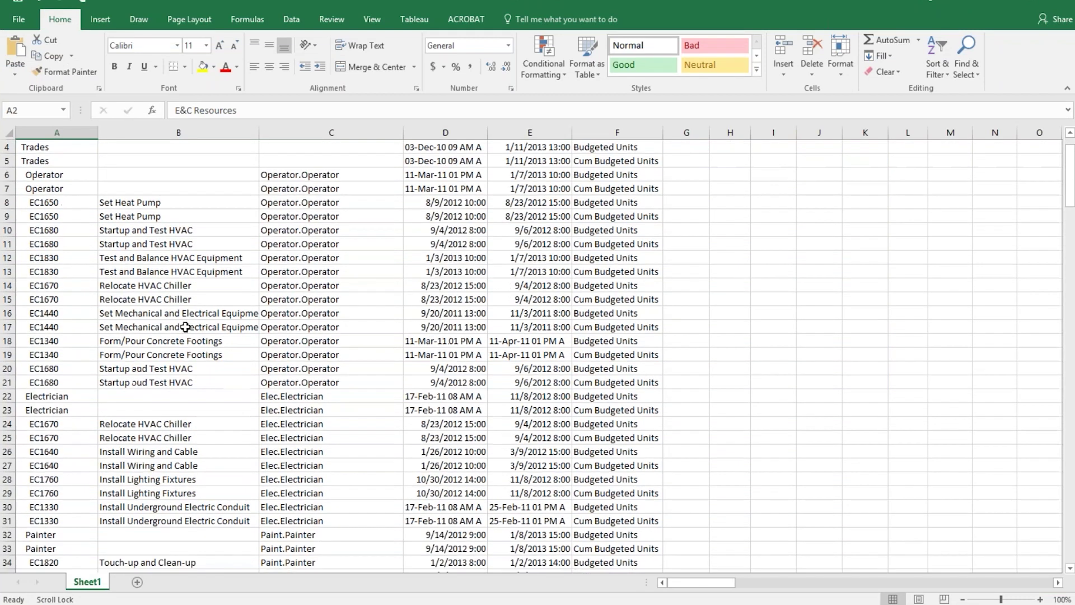
pyautogui.scroll(1, 186, 327)
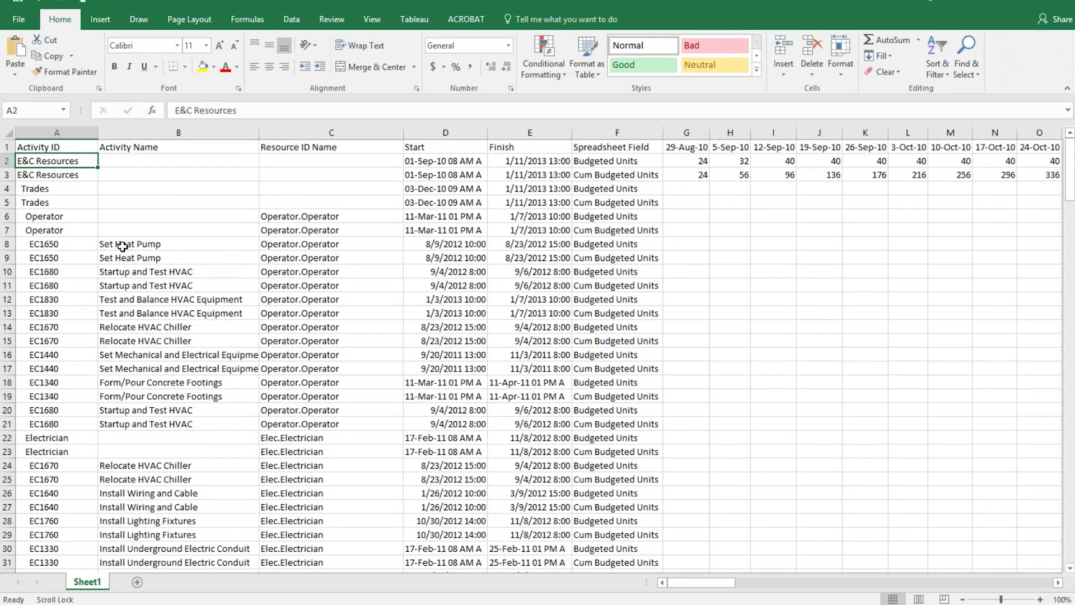
pyautogui.click(122, 246)
pyautogui.moveTo(122, 246); pyautogui.dragTo(154, 424)
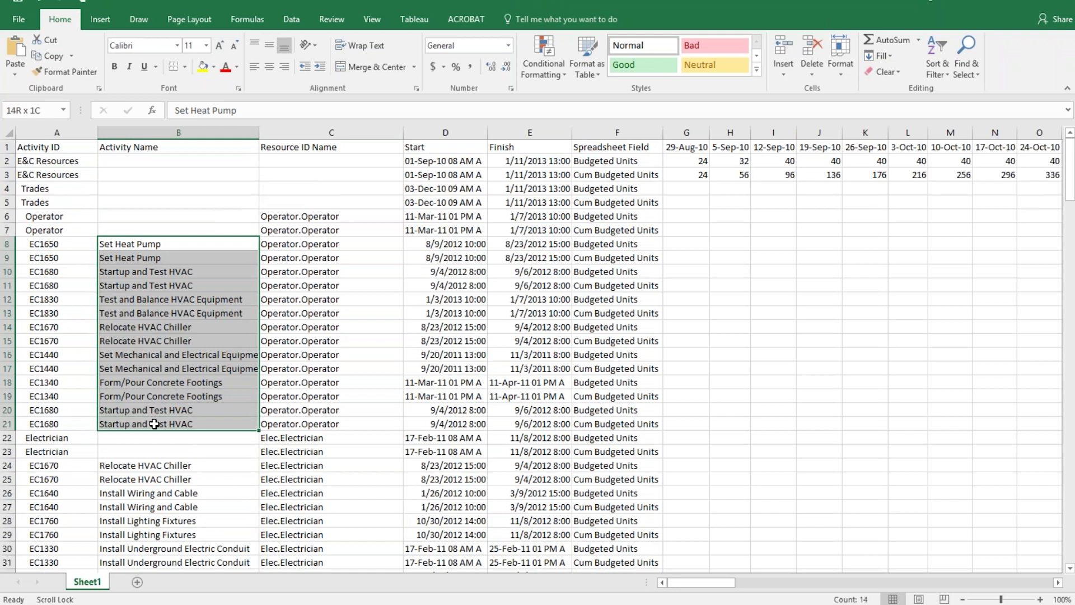
pyautogui.click(64, 215)
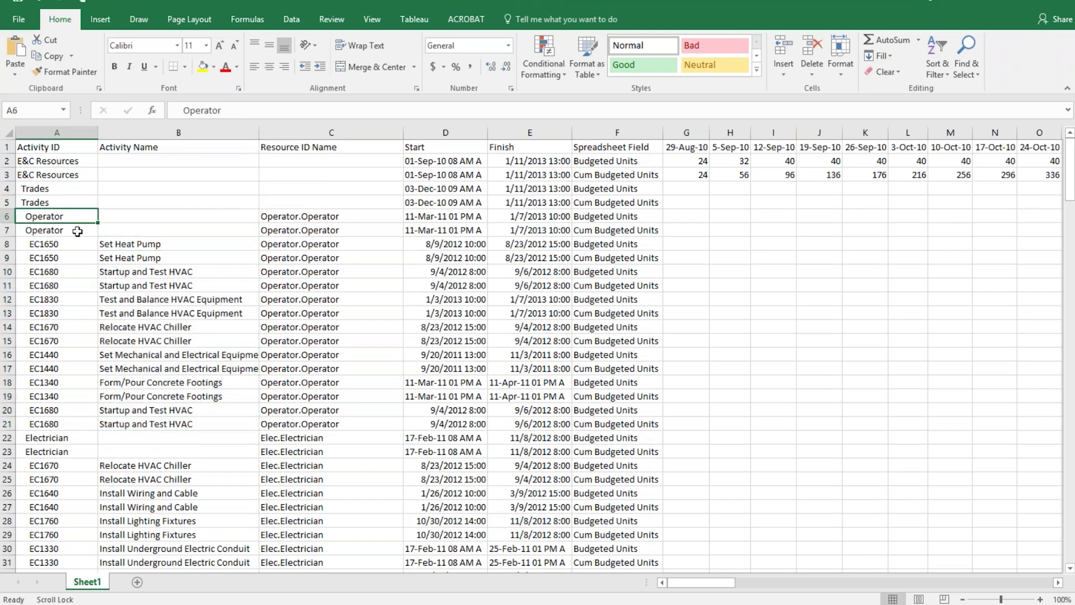
pyautogui.click(84, 438)
# Scroll down to the Laborer-Construction rows 72–73 and drag to select them.
pyautogui.scroll(-10, 146, 437)
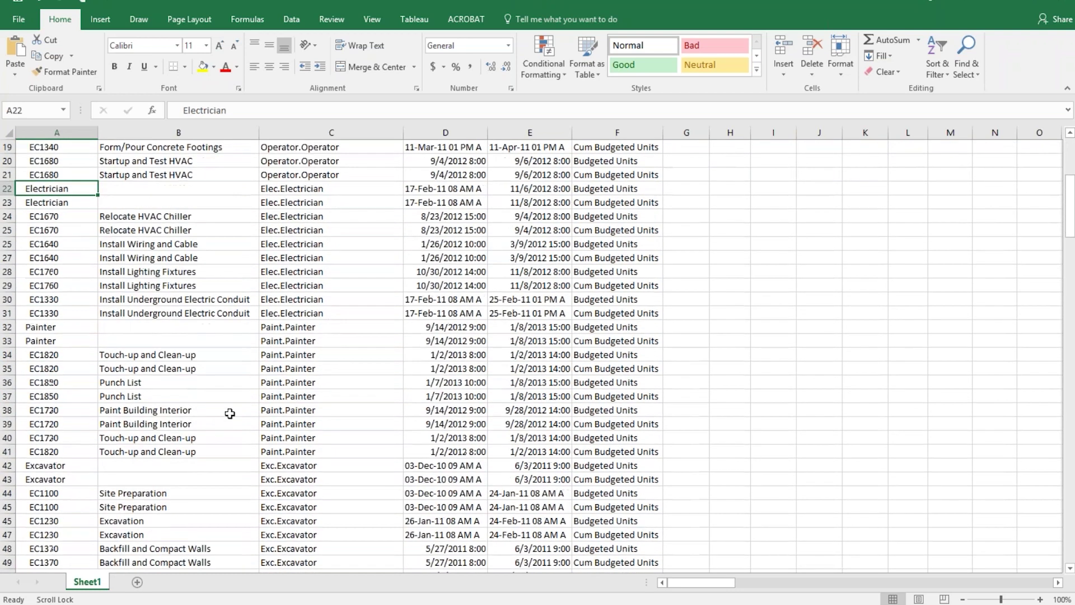
pyautogui.scroll(-6, 230, 413)
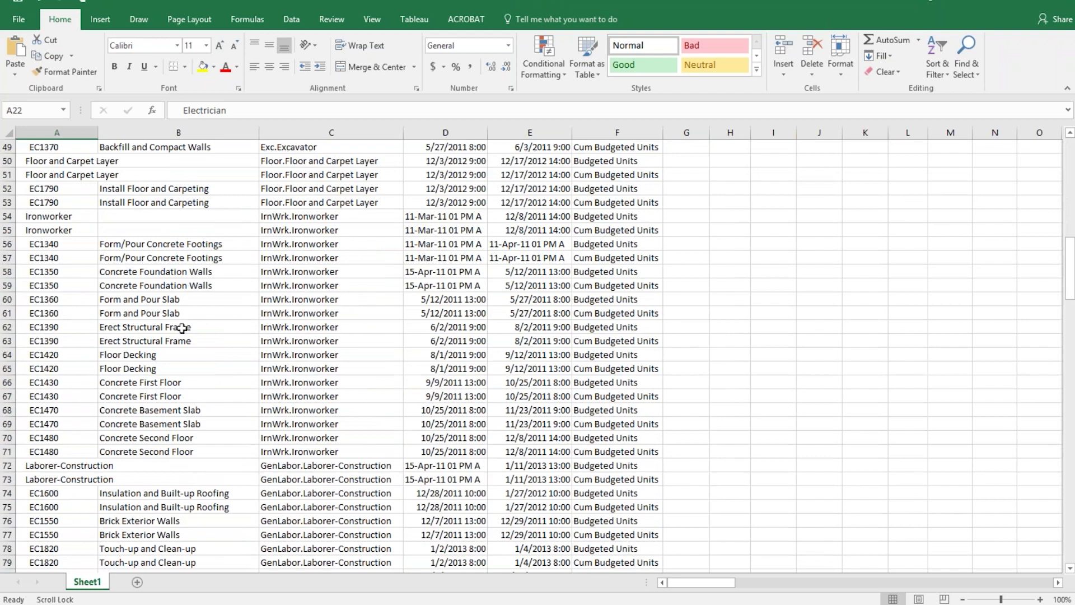
pyautogui.scroll(-8, 137, 337)
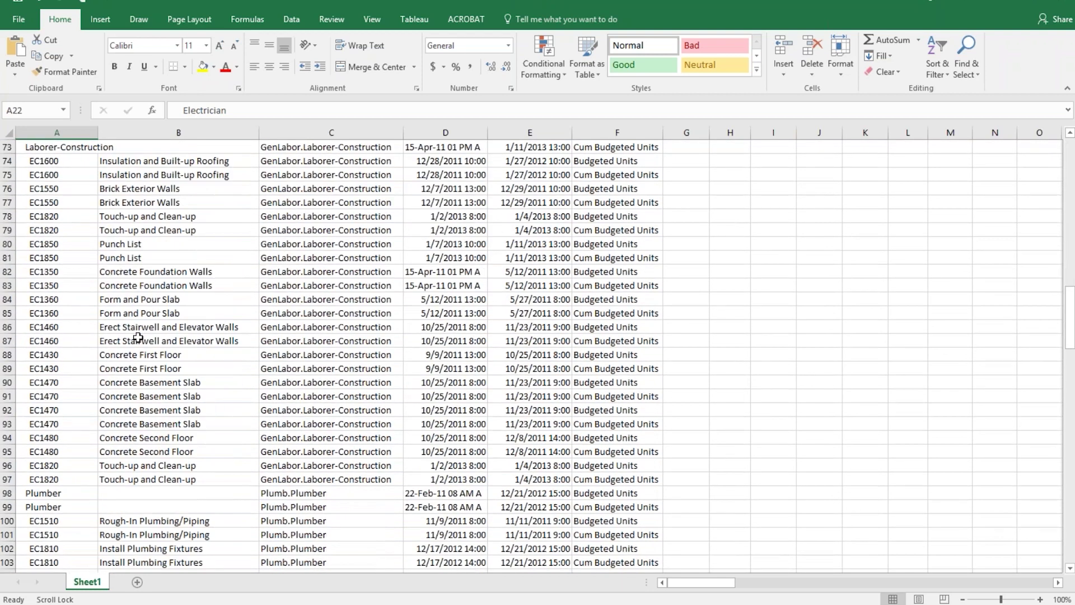
pyautogui.scroll(2, 138, 337)
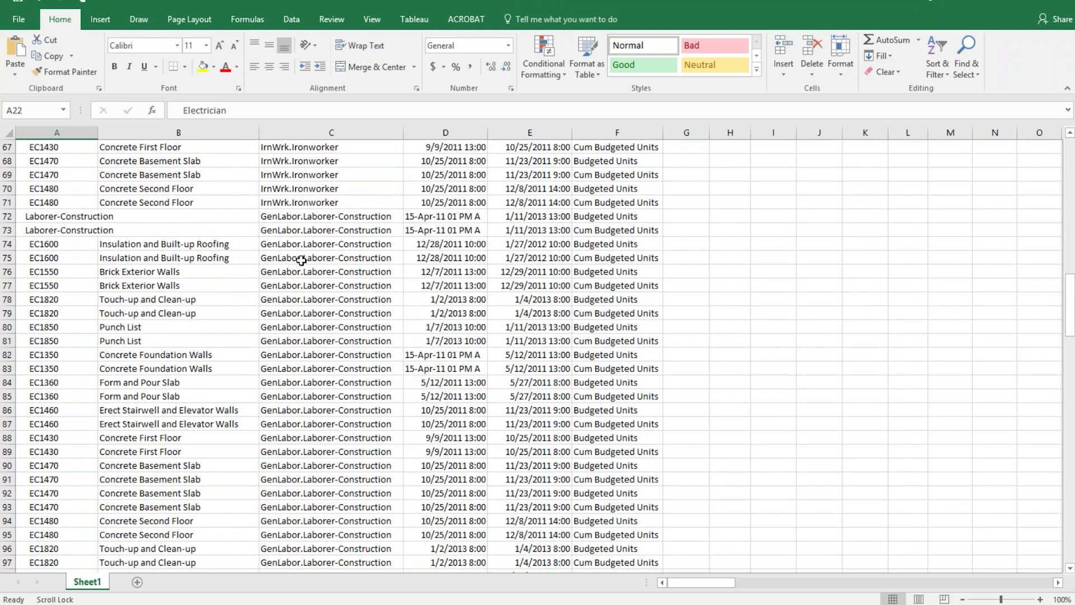
pyautogui.click(19, 216)
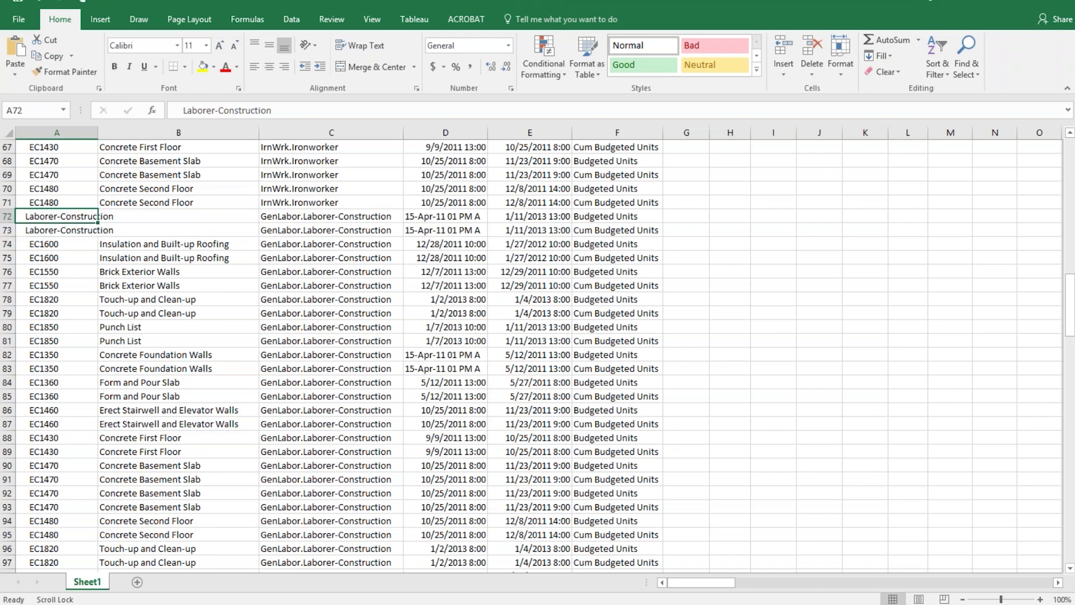
pyautogui.moveTo(22, 216); pyautogui.dragTo(1066, 223)
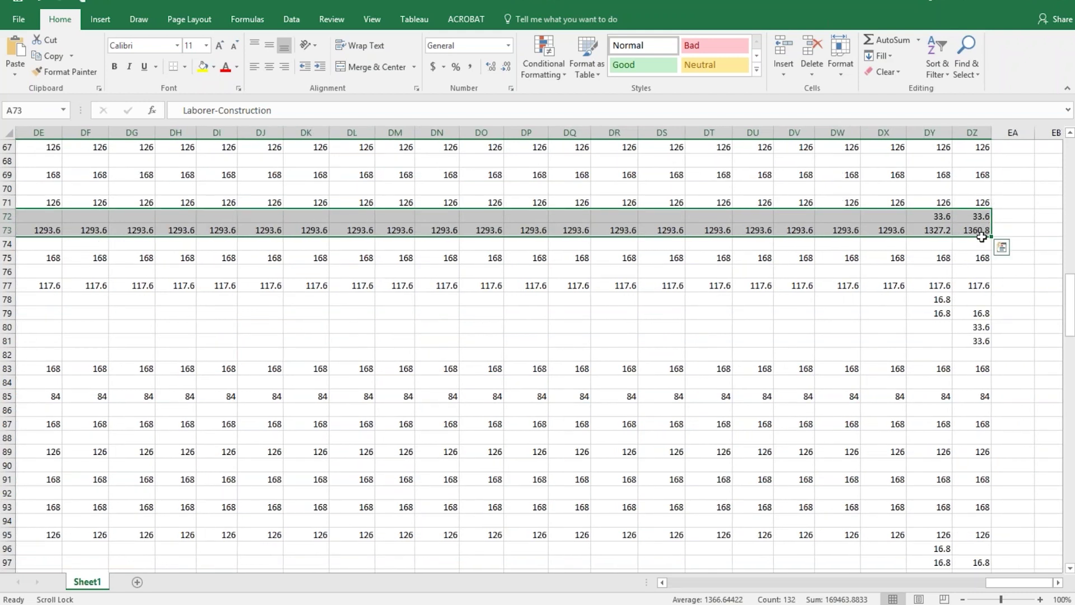
# Select header row A1:DZ1, Activity ID through 6-Jan-13, and copy it with Ctrl+C.
pyautogui.scroll(5, 835, 256)
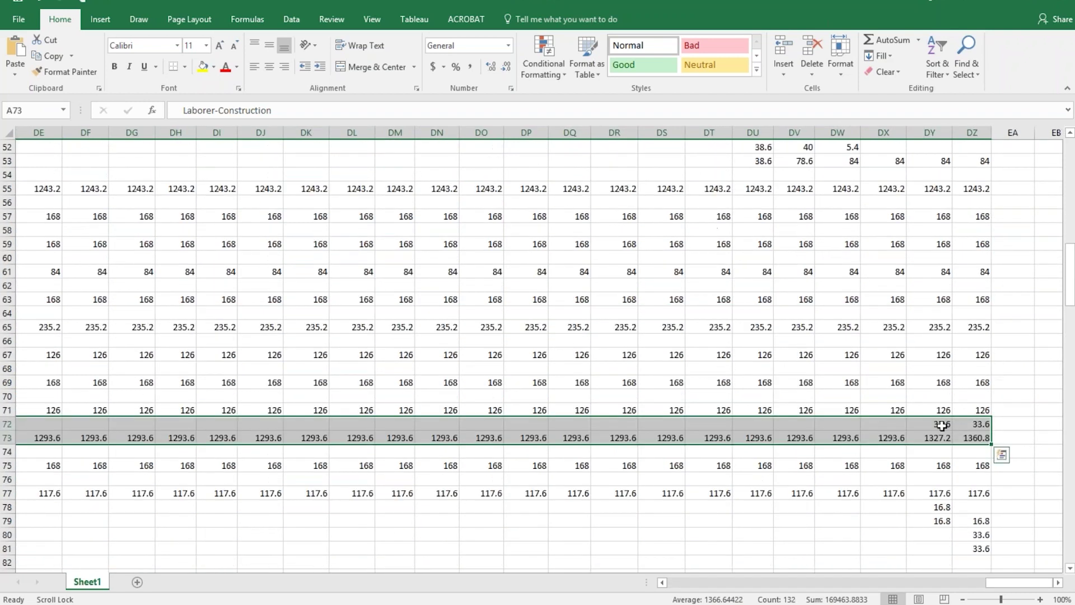
pyautogui.scroll(17, 958, 387)
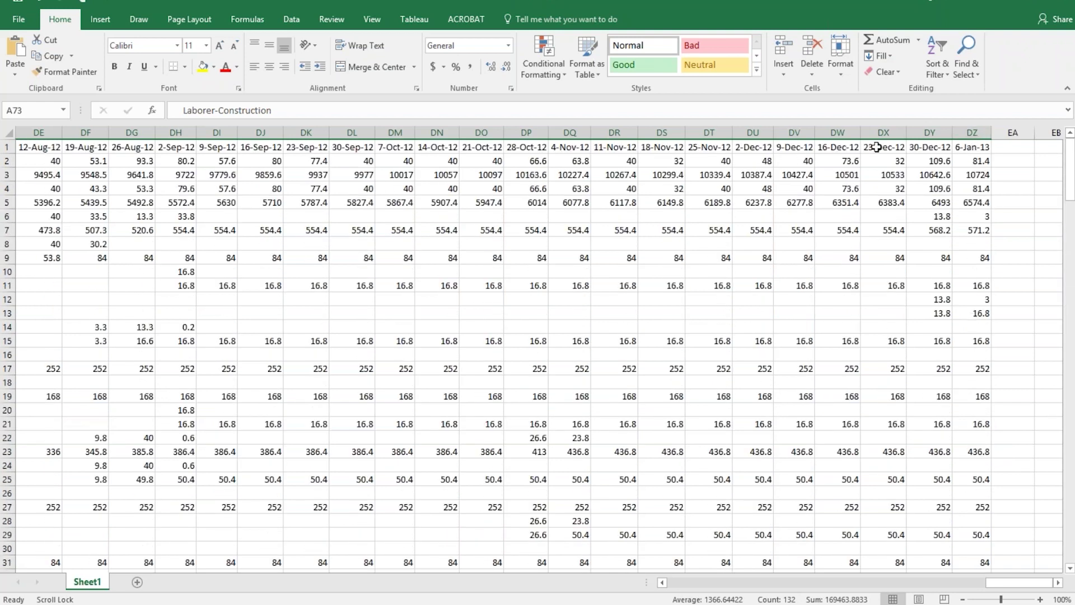
pyautogui.hscroll(3, 943, 151)
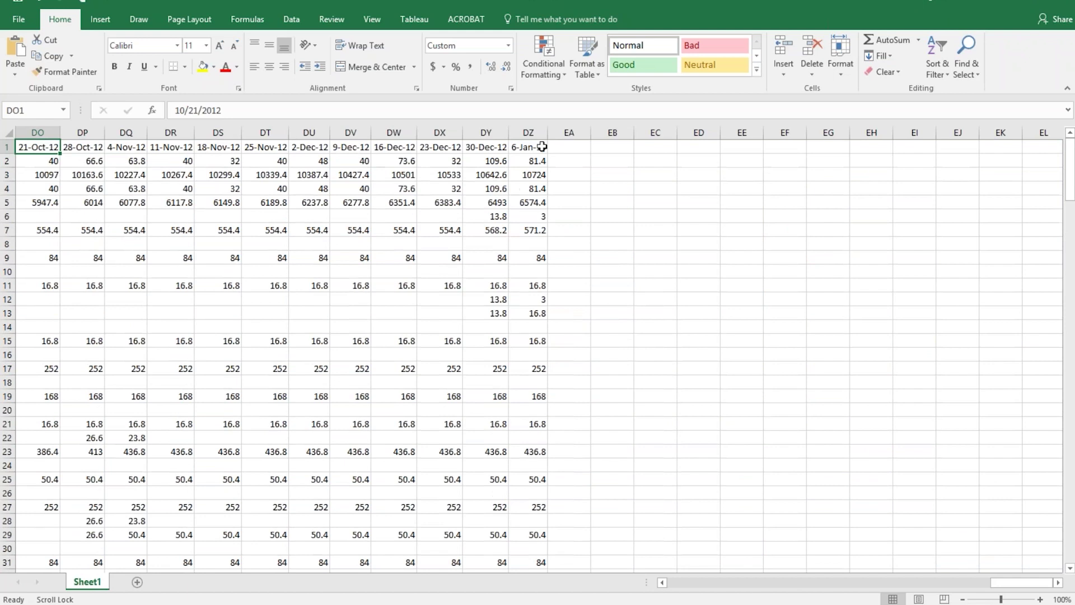
pyautogui.moveTo(542, 145); pyautogui.dragTo(4, 150)
pyautogui.hotkey('ctrl', 'c')
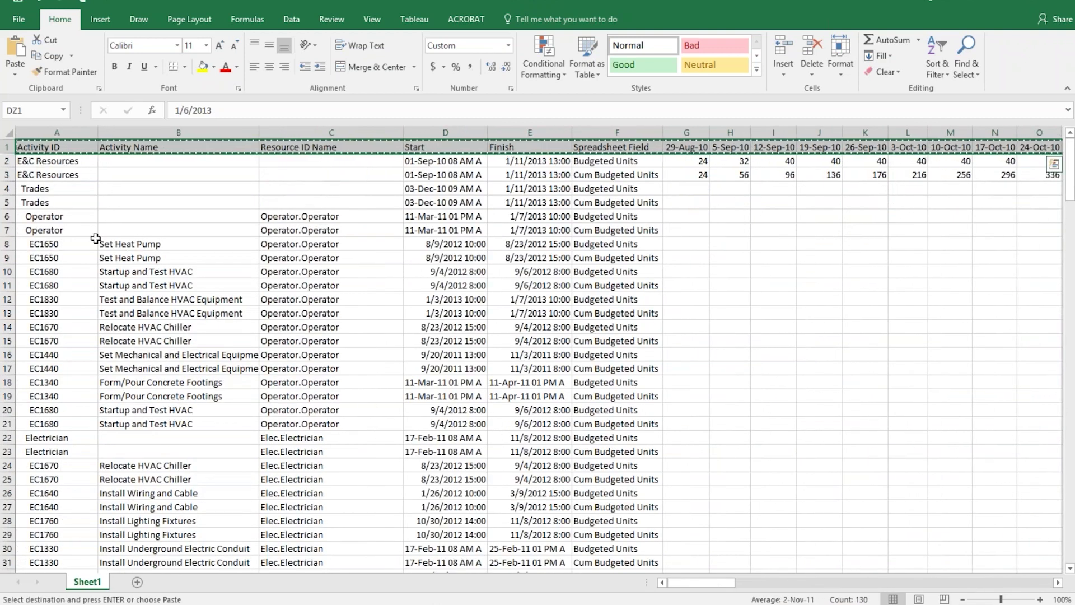
# Create a new blank workbook and paste the header row at A1.
pyautogui.click(19, 22)
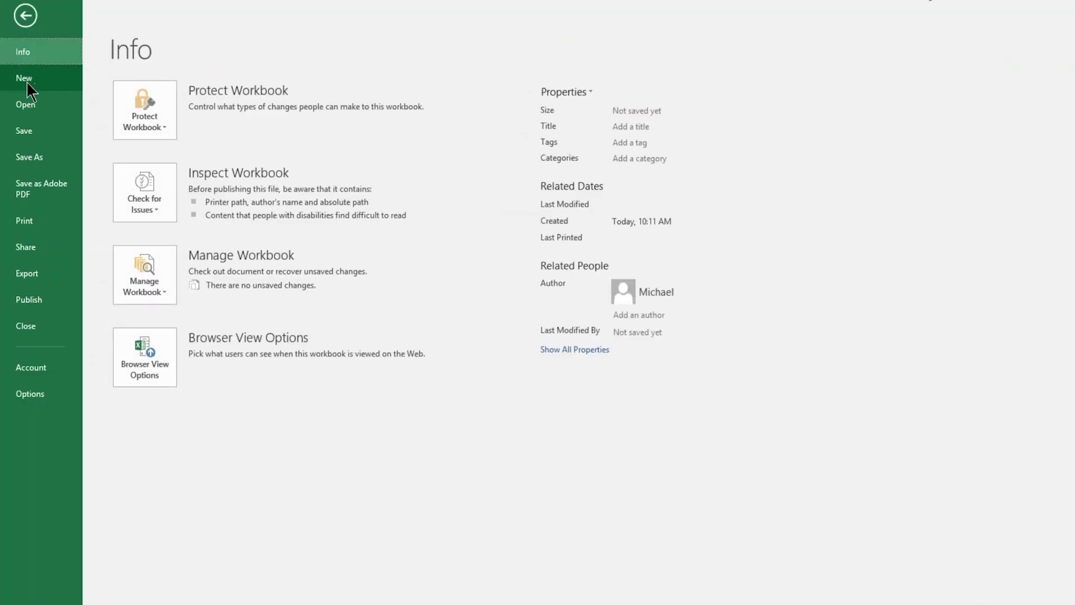
pyautogui.click(26, 82)
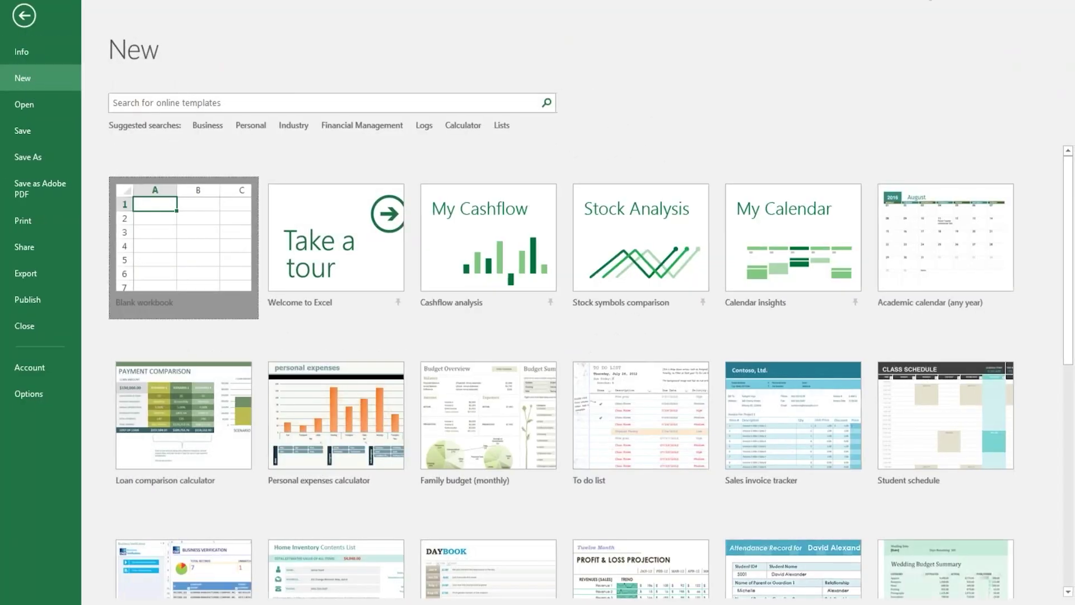
pyautogui.click(159, 202)
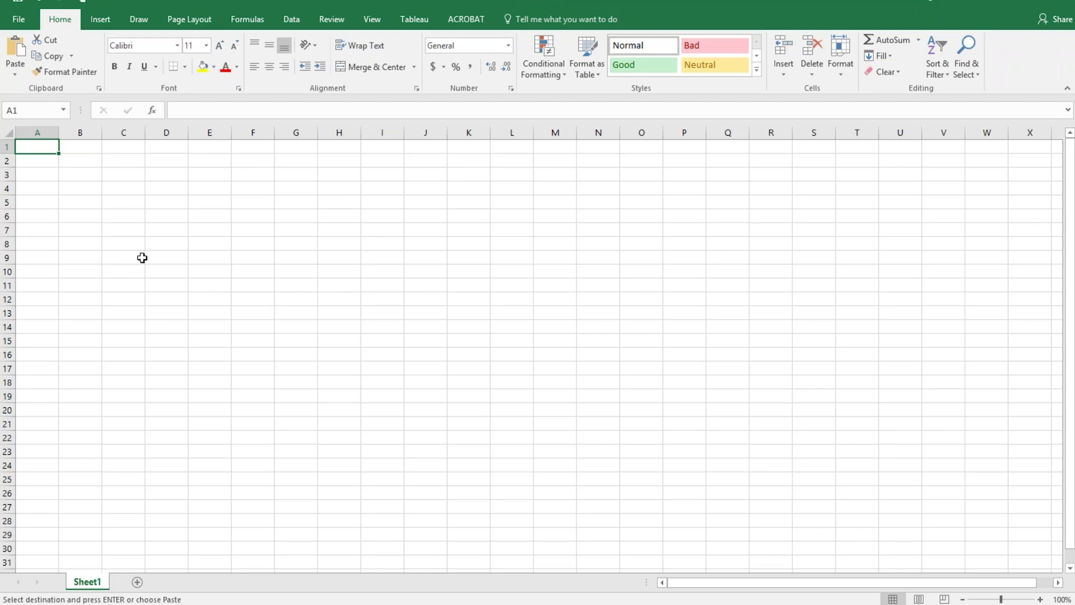
pyautogui.hotkey('ctrl', 'v')
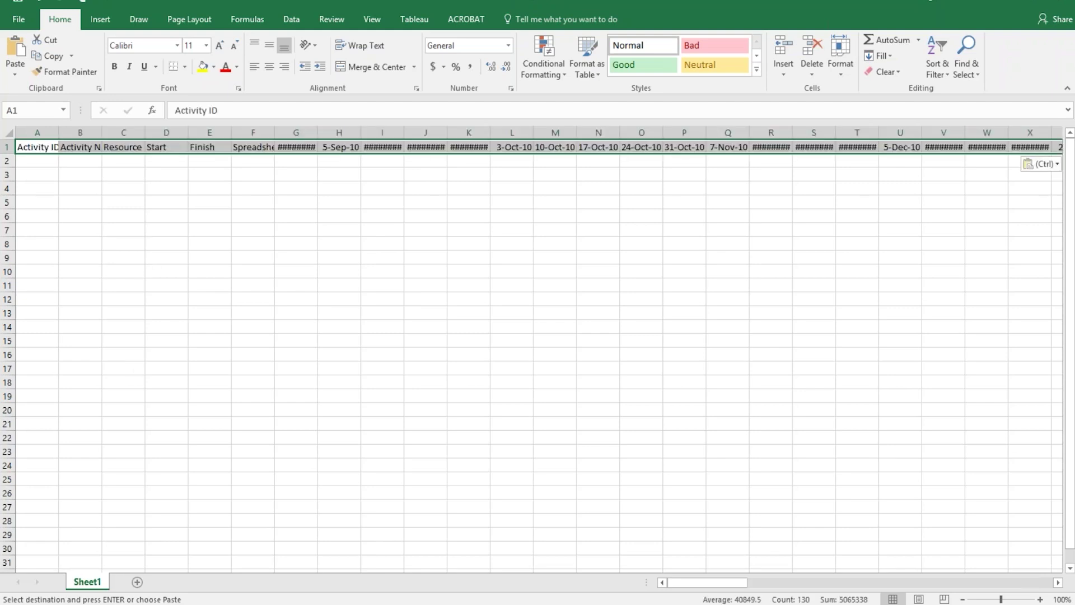
# Copy the two Laborer-Construction rows across the date columns in the original workbook.
pyautogui.scroll(-14, 81, 348)
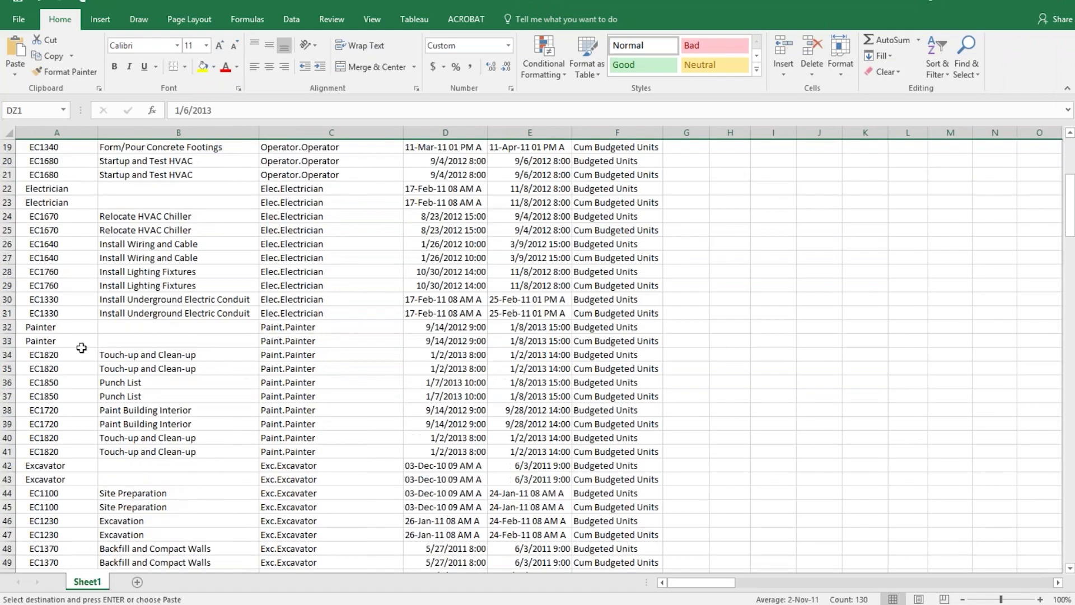
pyautogui.scroll(-1, 81, 347)
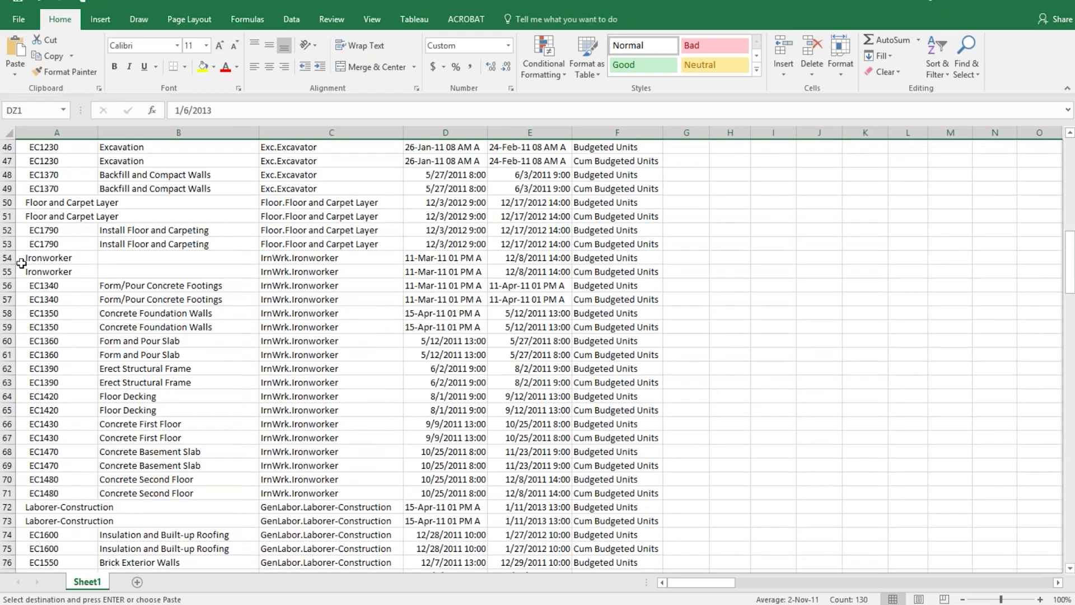
pyautogui.scroll(-5, 28, 298)
pyautogui.moveTo(28, 299); pyautogui.dragTo(980, 314)
pyautogui.hotkey('ctrl', 'c')
# Paste the rows at row 2 of the new workbook and autofit all columns.
pyautogui.hotkey('alt', 'Tab')
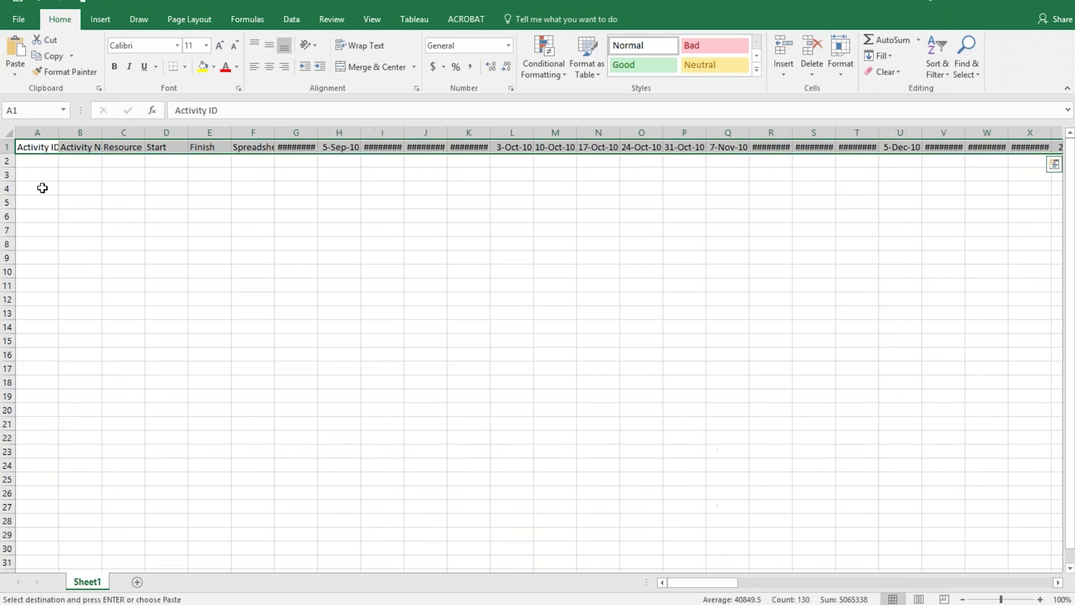
pyautogui.click(41, 157)
pyautogui.hotkey('ctrl', 'v')
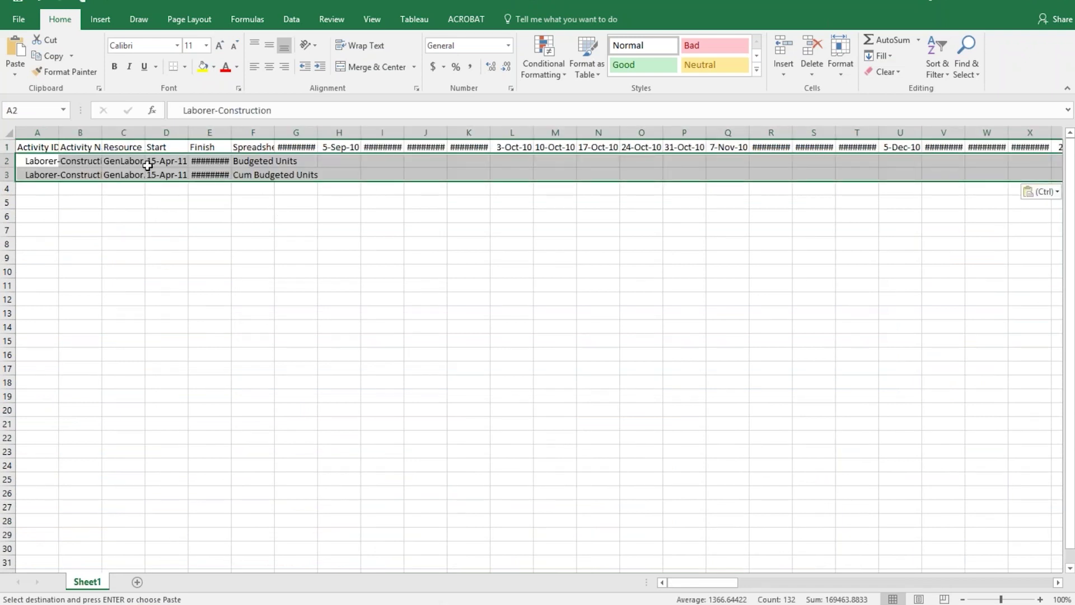
pyautogui.click(9, 133)
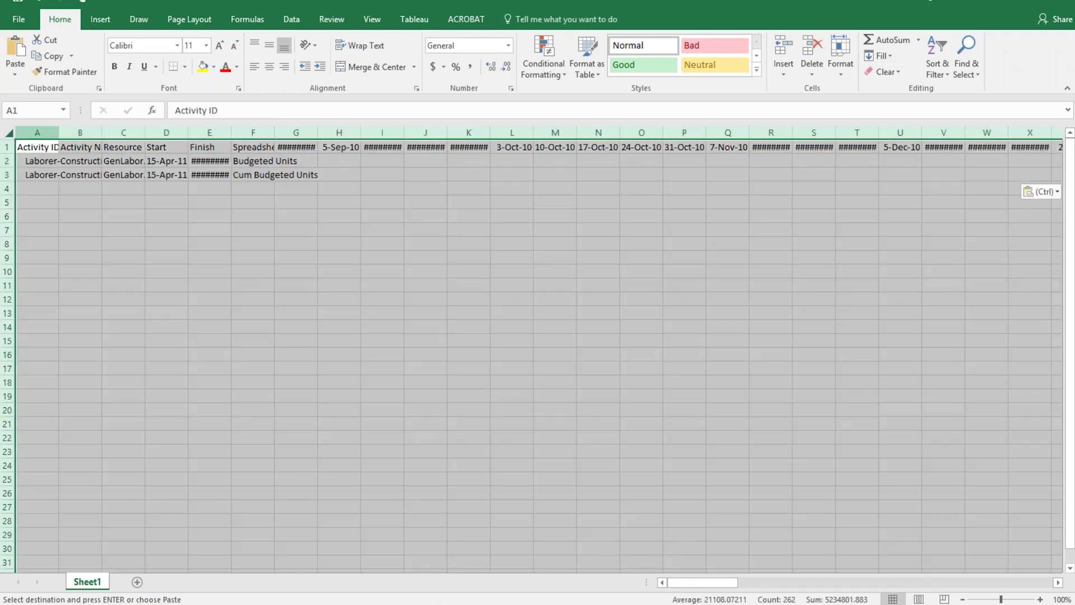
pyautogui.doubleClick(59, 132)
pyautogui.click(55, 165)
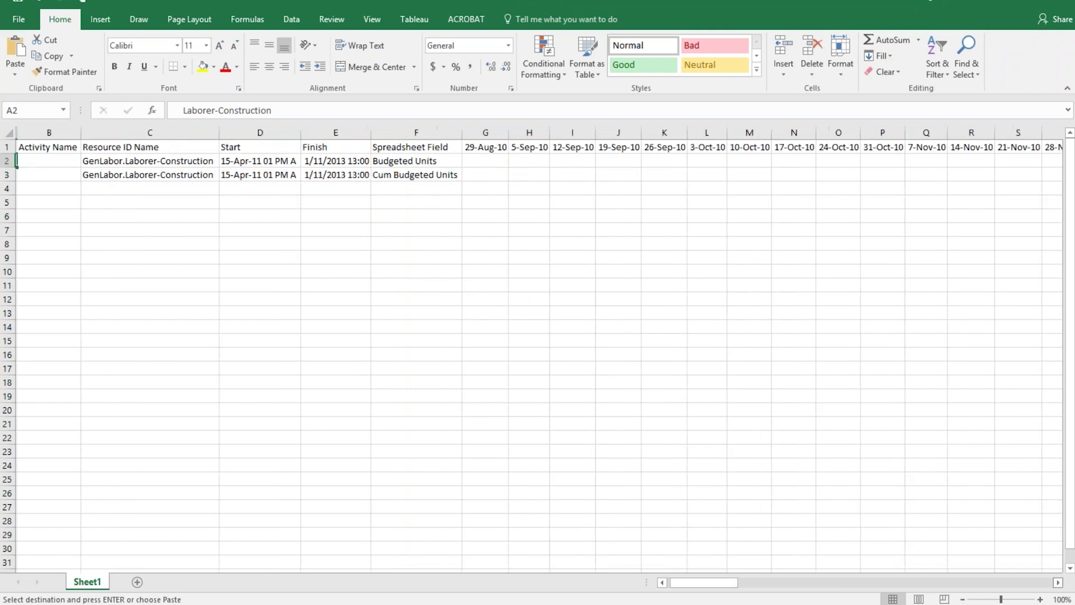
# Enter 0 in cell G2, the Budgeted Units value for the 29-Aug-10 week.
pyautogui.hscroll(2, 538, 336)
pyautogui.hotkey('alt', 'Tab')
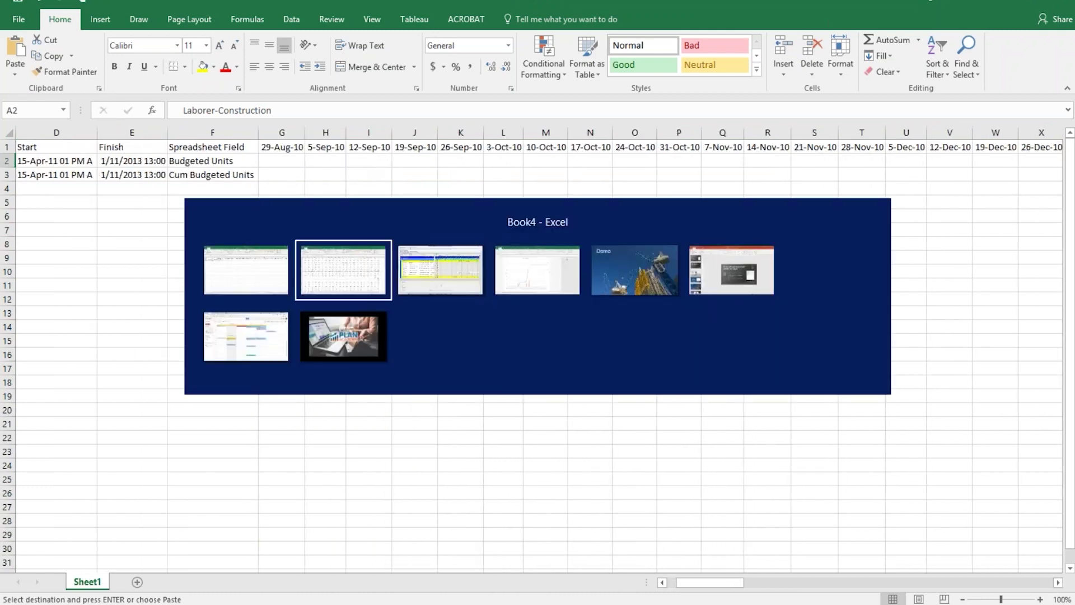
pyautogui.hotkey('alt', 'Tab')
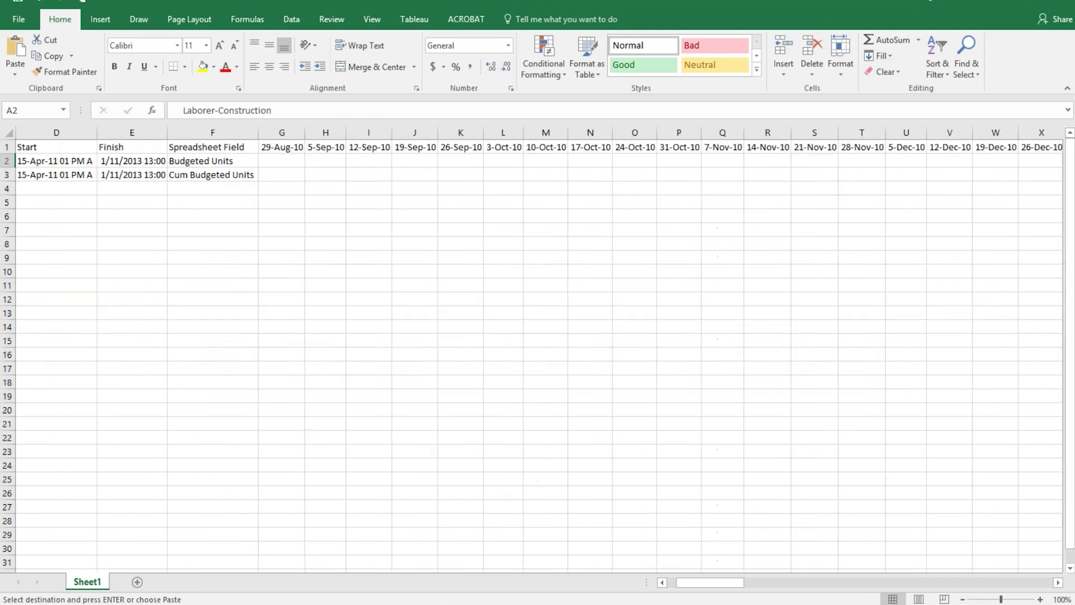
pyautogui.click(276, 163)
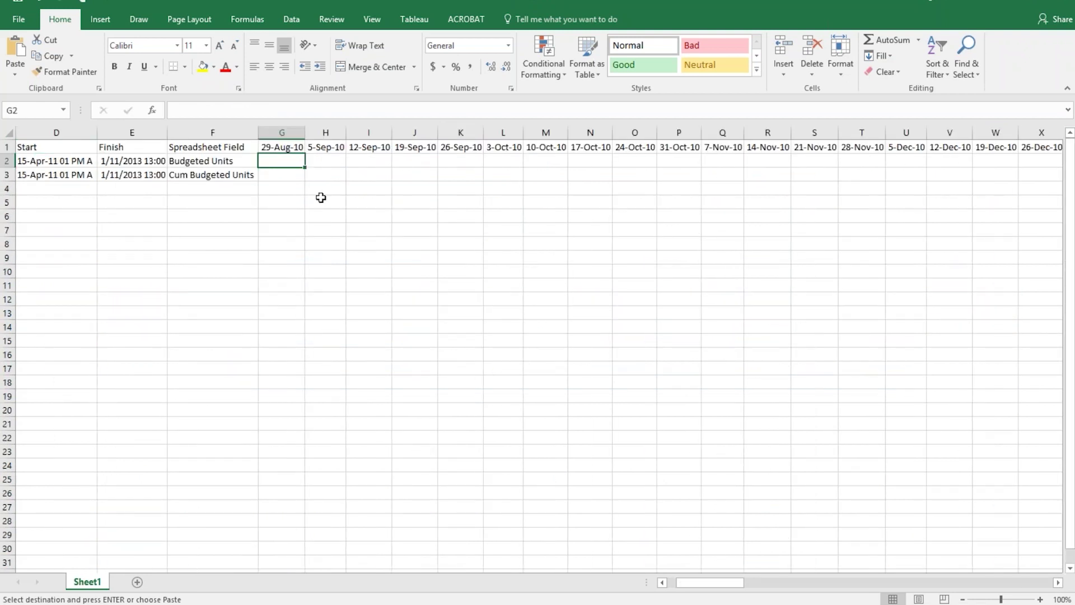
pyautogui.click(283, 178)
pyautogui.click(333, 162)
pyautogui.click(338, 175)
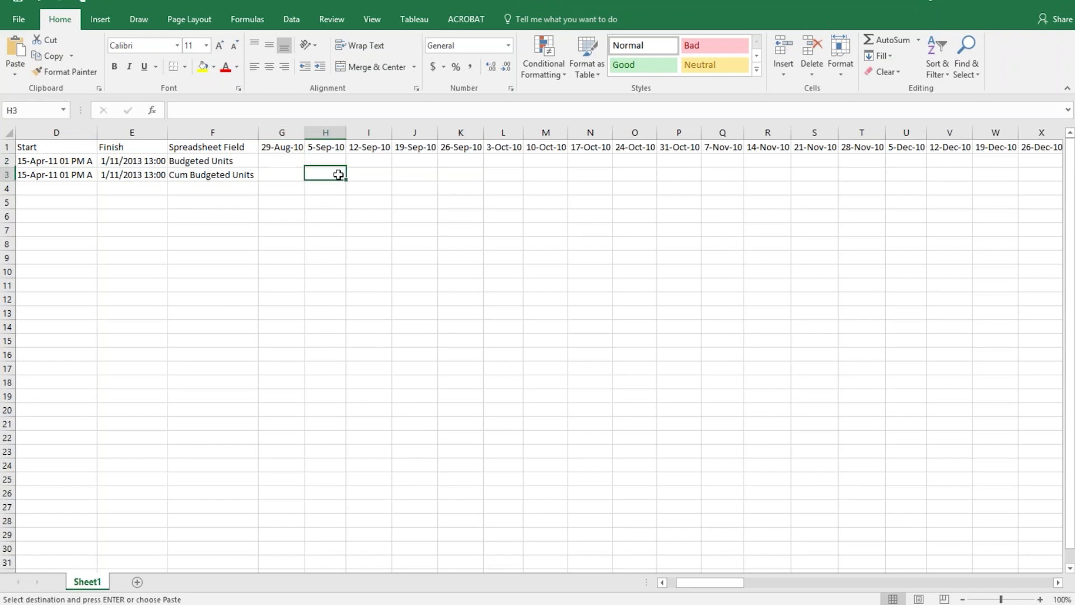
pyautogui.click(360, 175)
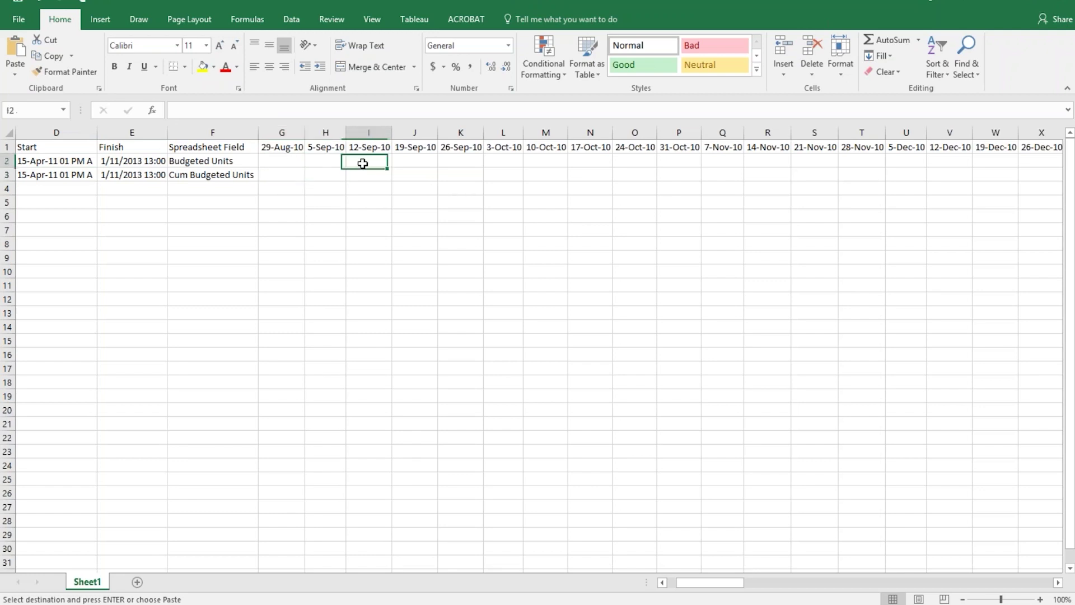
pyautogui.click(276, 160)
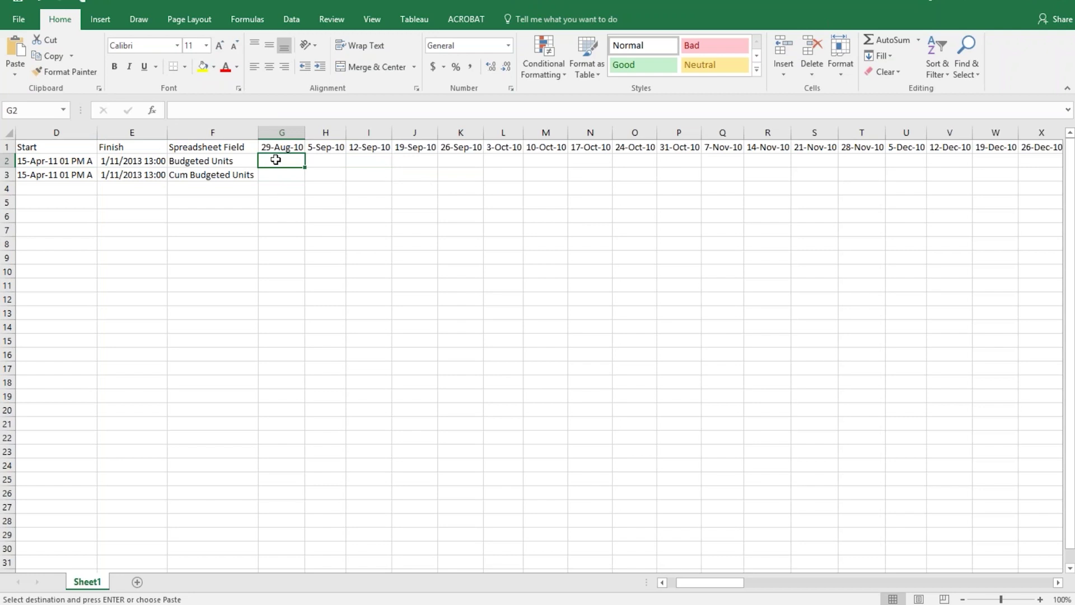
pyautogui.write('0')
pyautogui.press('Return')
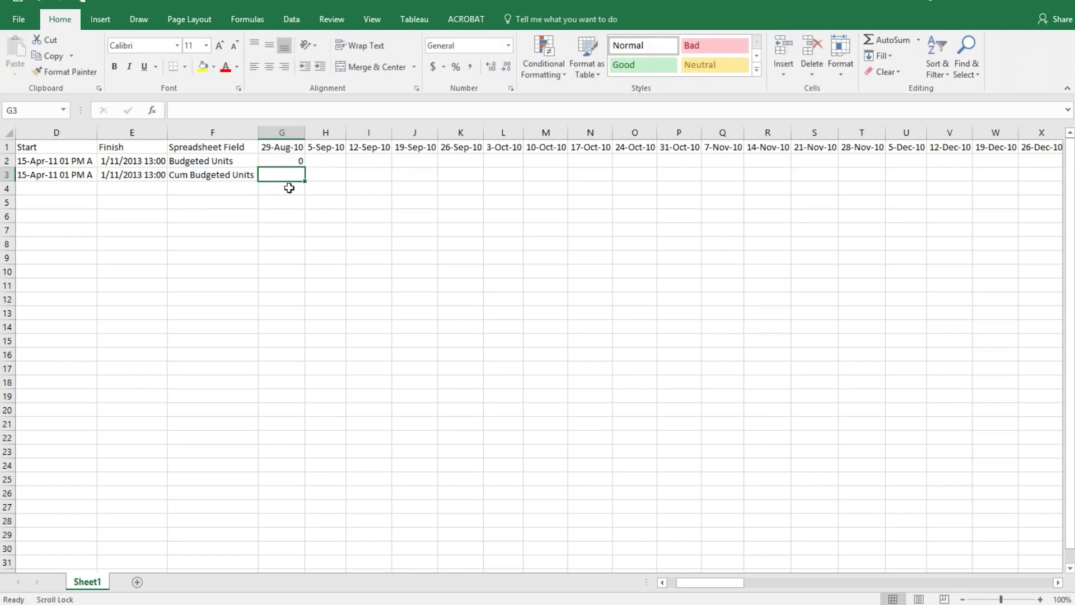
pyautogui.click(282, 162)
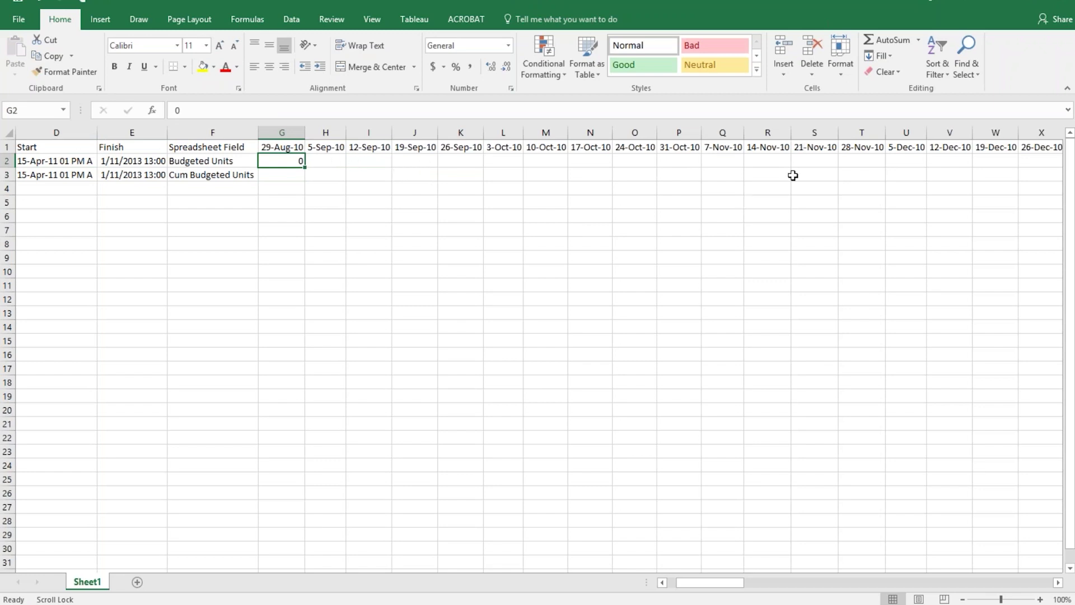
# Select the blank cells with Go To Special > Blanks.
pyautogui.click(967, 73)
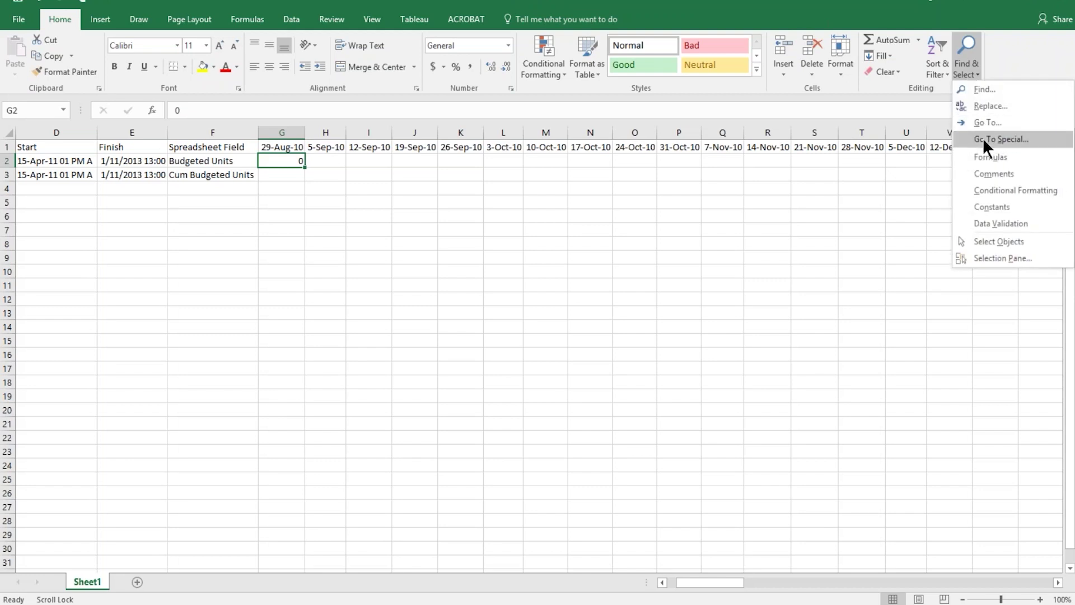
pyautogui.click(1020, 139)
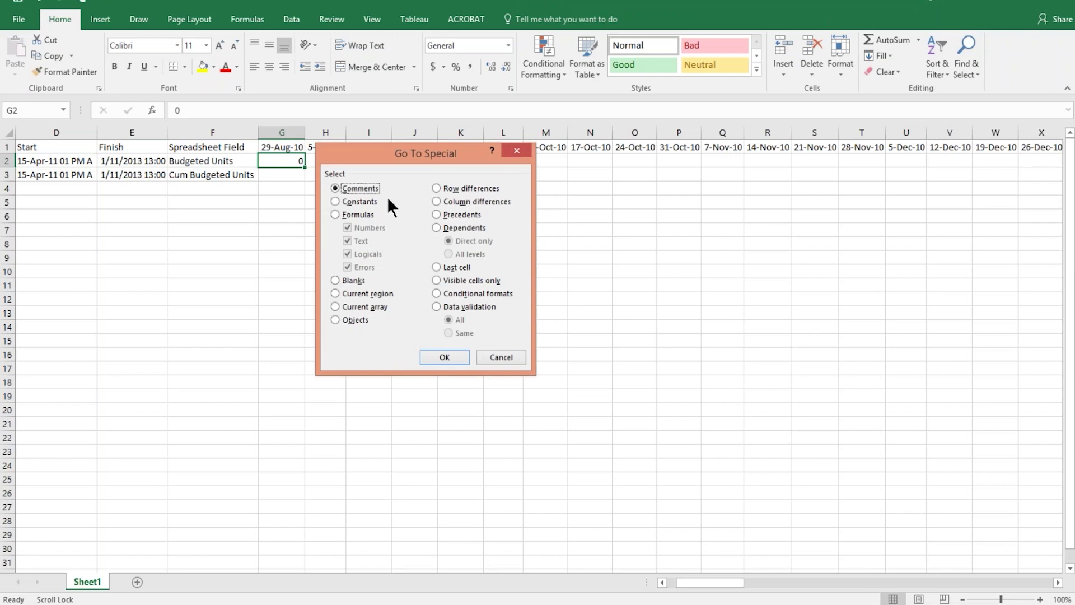
pyautogui.moveTo(386, 152); pyautogui.dragTo(449, 163)
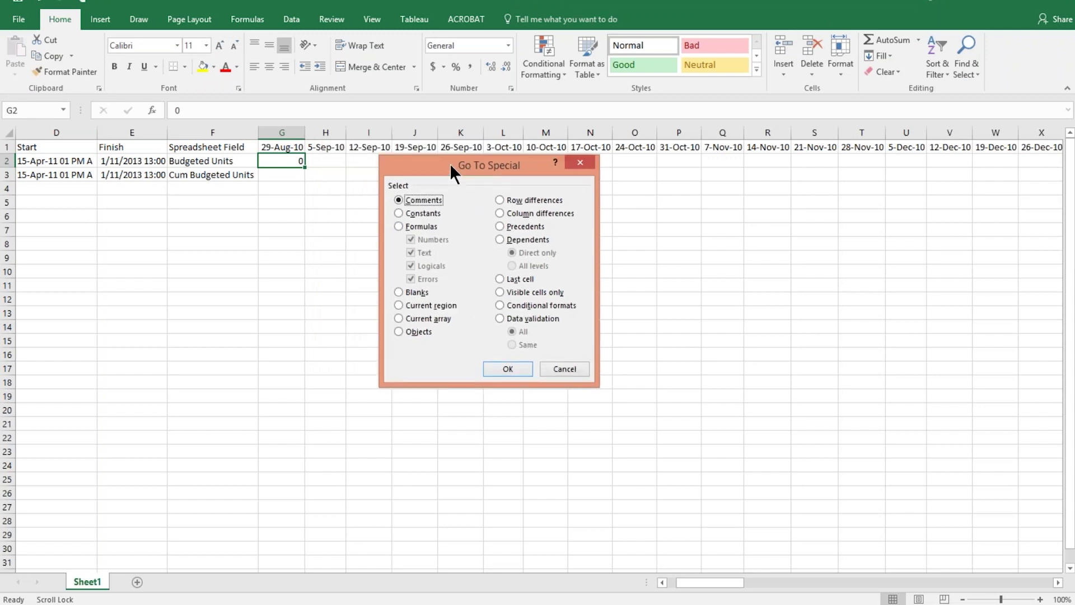
pyautogui.click(401, 292)
pyautogui.click(507, 368)
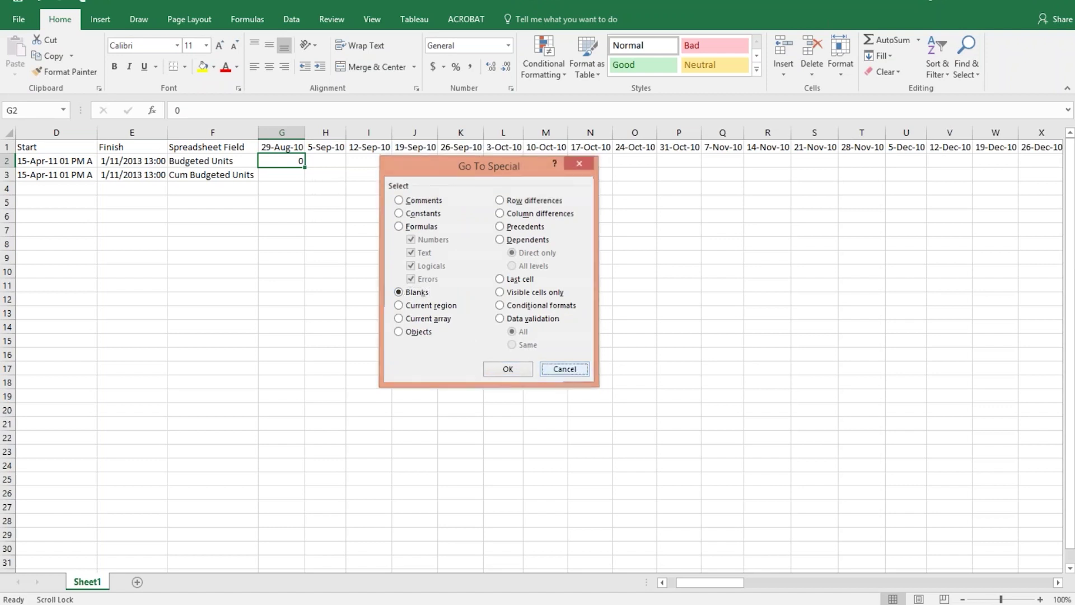
# Select table rows 1–3, select its blank cells, and fill them all with 0.
pyautogui.click(32, 151)
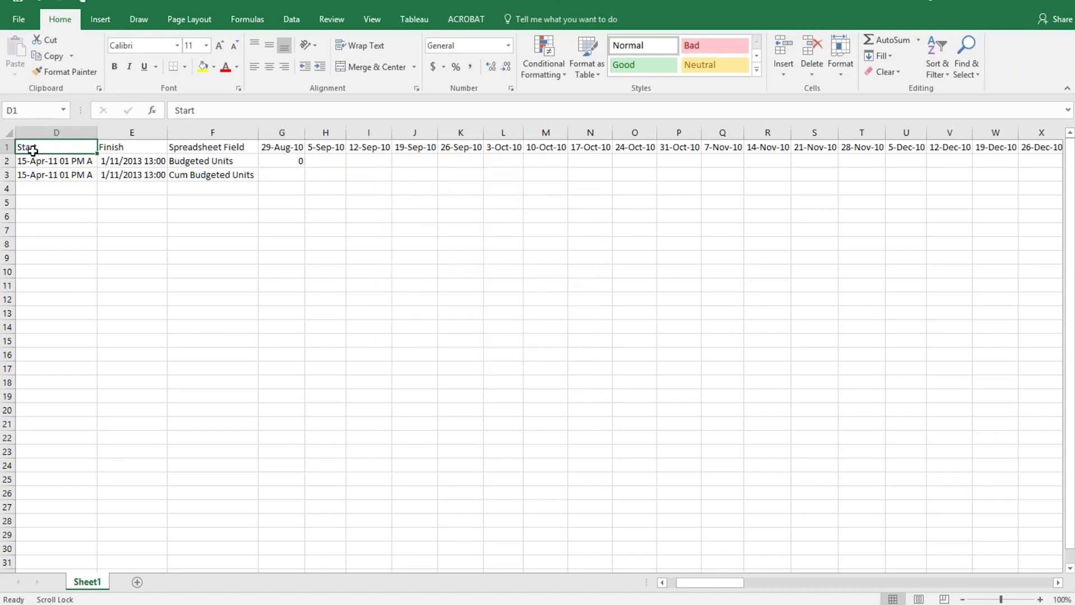
pyautogui.moveTo(34, 162); pyautogui.dragTo(881, 204)
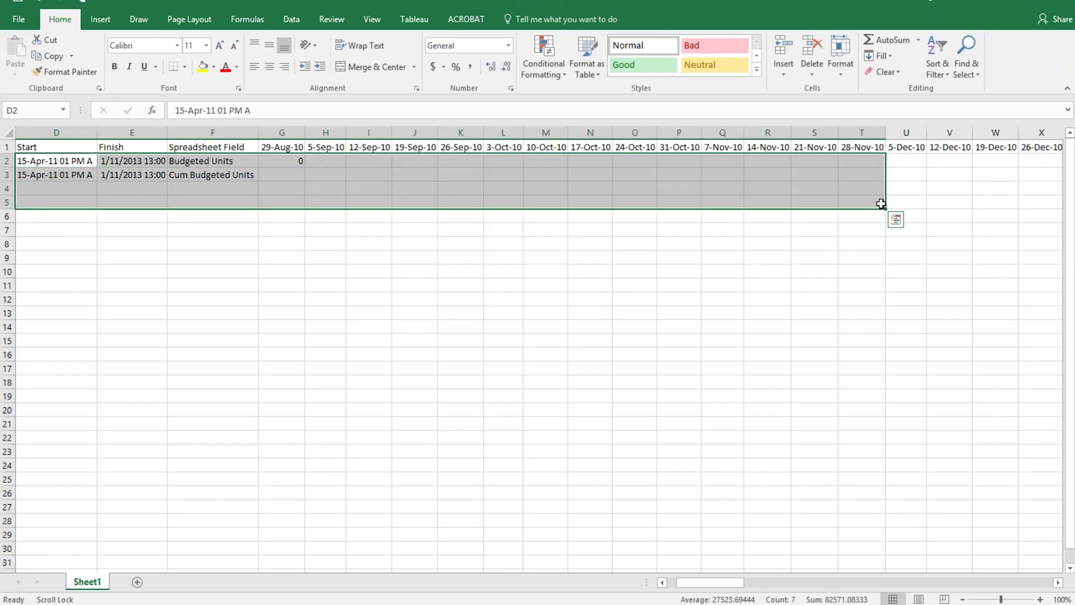
pyautogui.hotkey('ctrl', 'Home')
pyautogui.hscroll(-3, 880, 203)
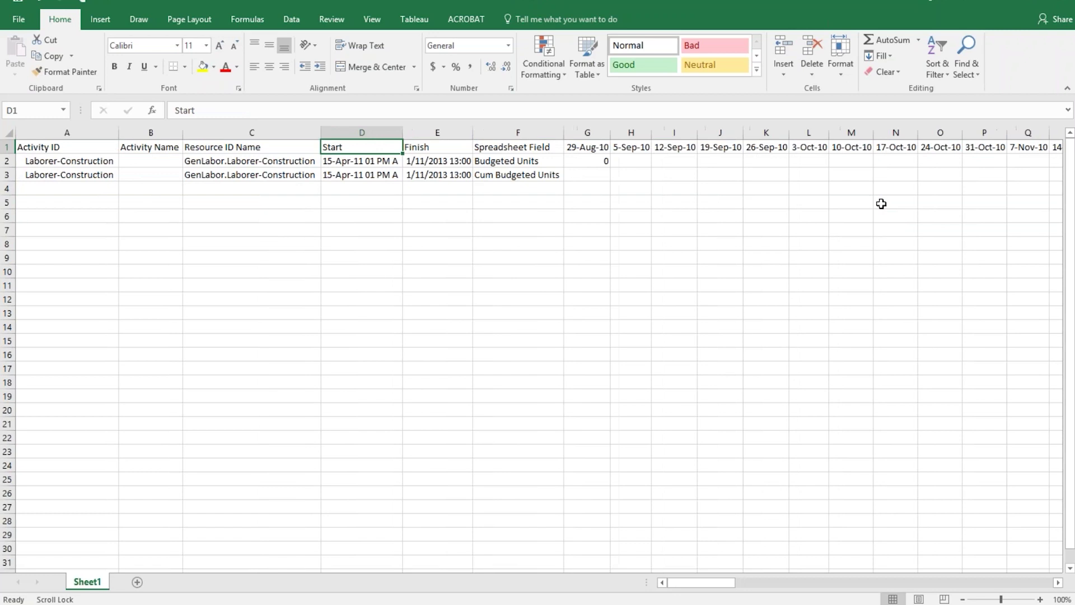
pyautogui.moveTo(19, 149); pyautogui.dragTo(986, 176)
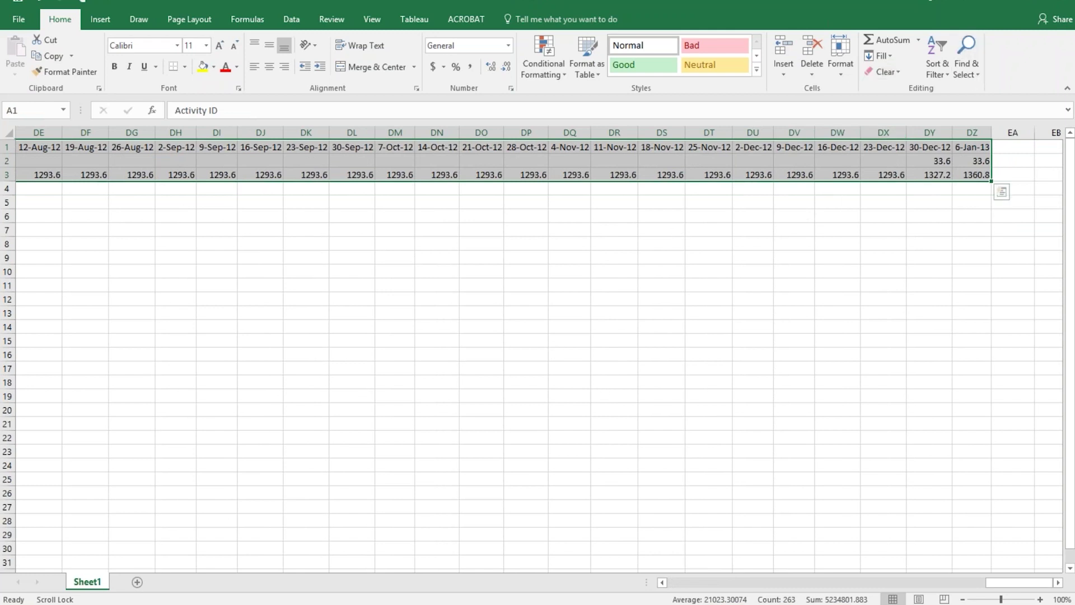
pyautogui.click(968, 75)
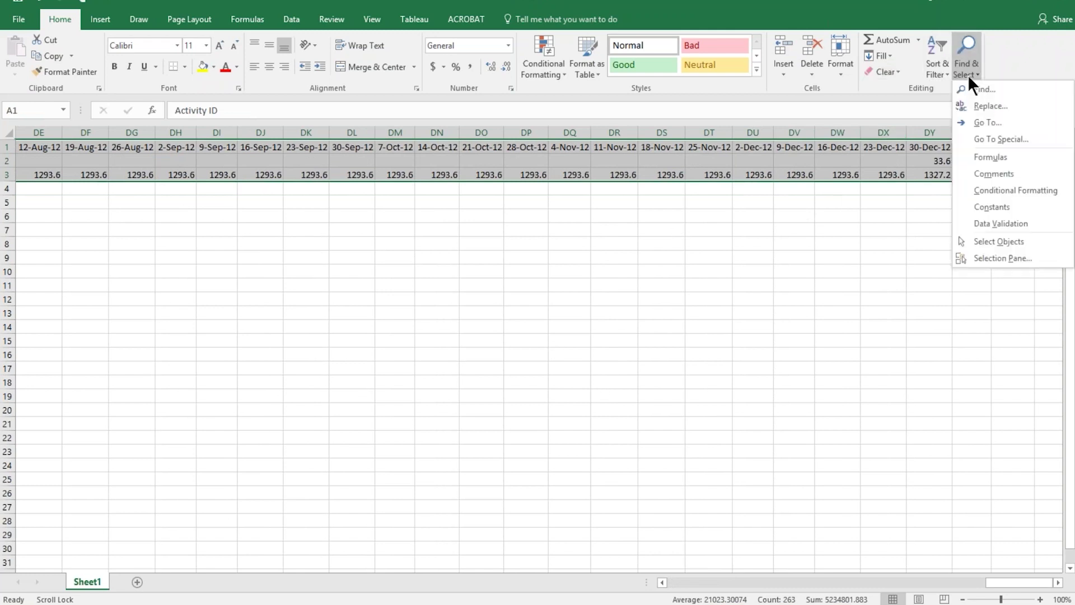
pyautogui.click(989, 140)
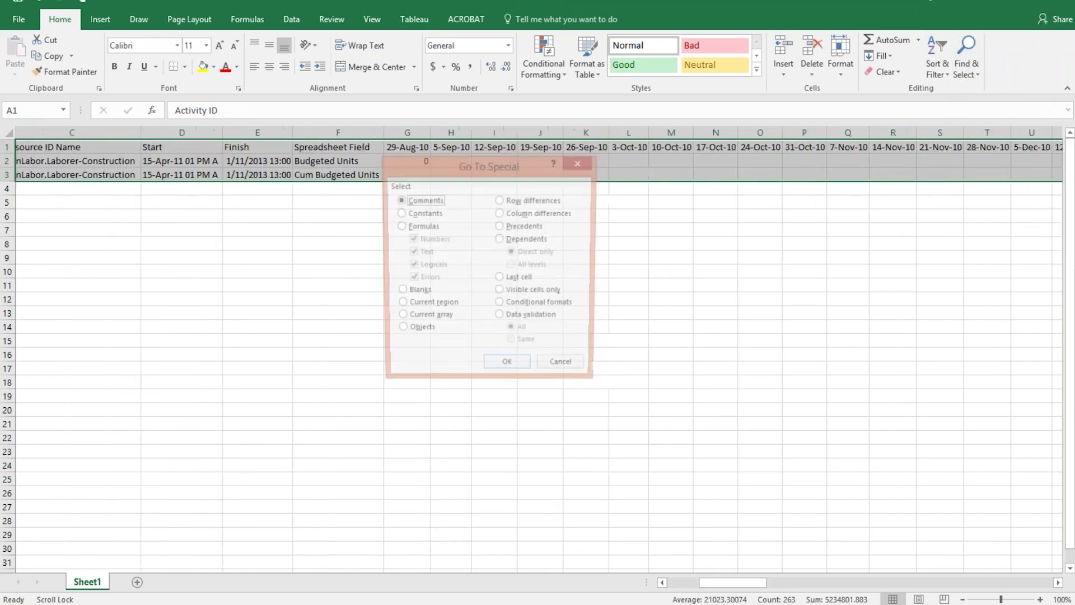
pyautogui.click(415, 297)
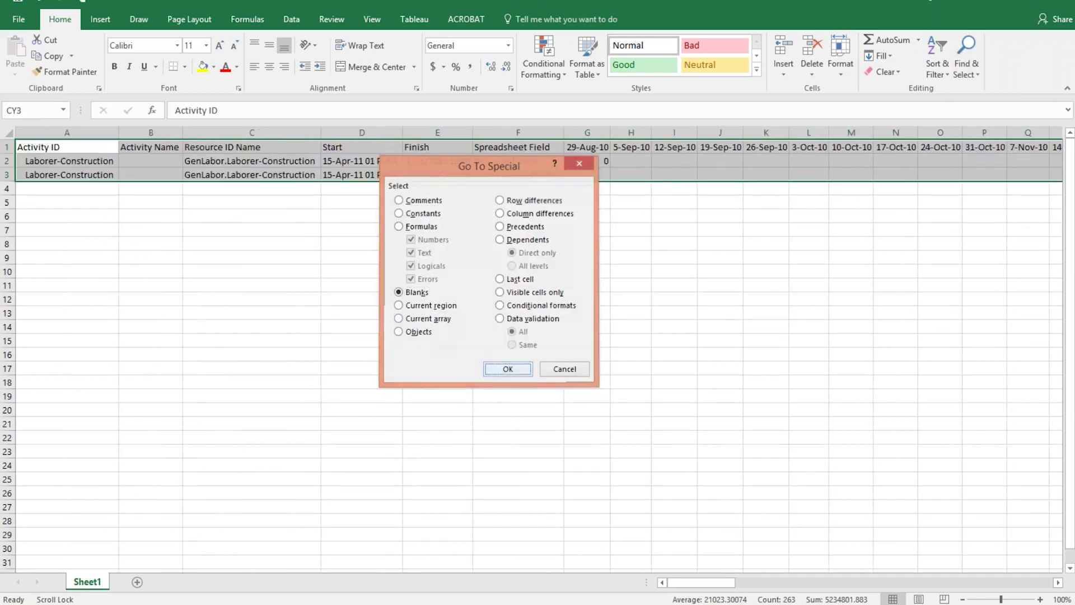
pyautogui.click(504, 369)
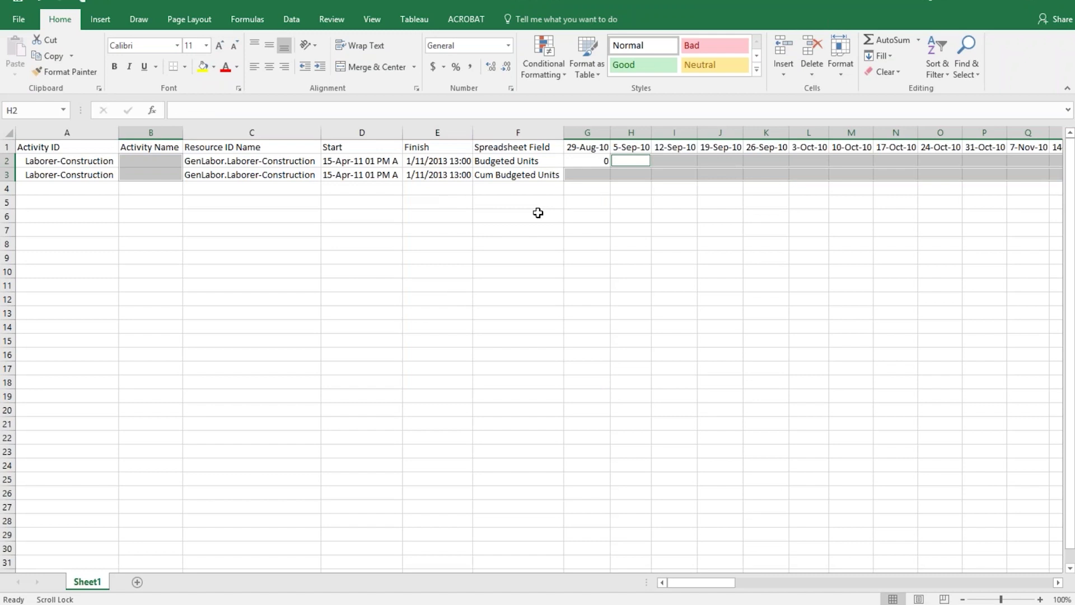
pyautogui.write('0')
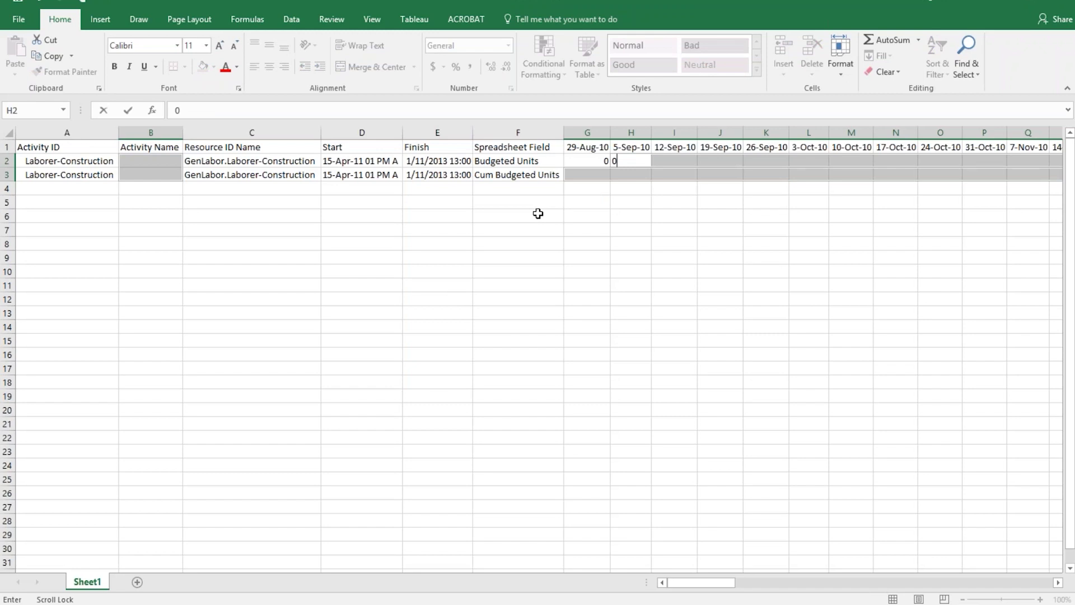
pyautogui.hotkey('ctrl', 'Return')
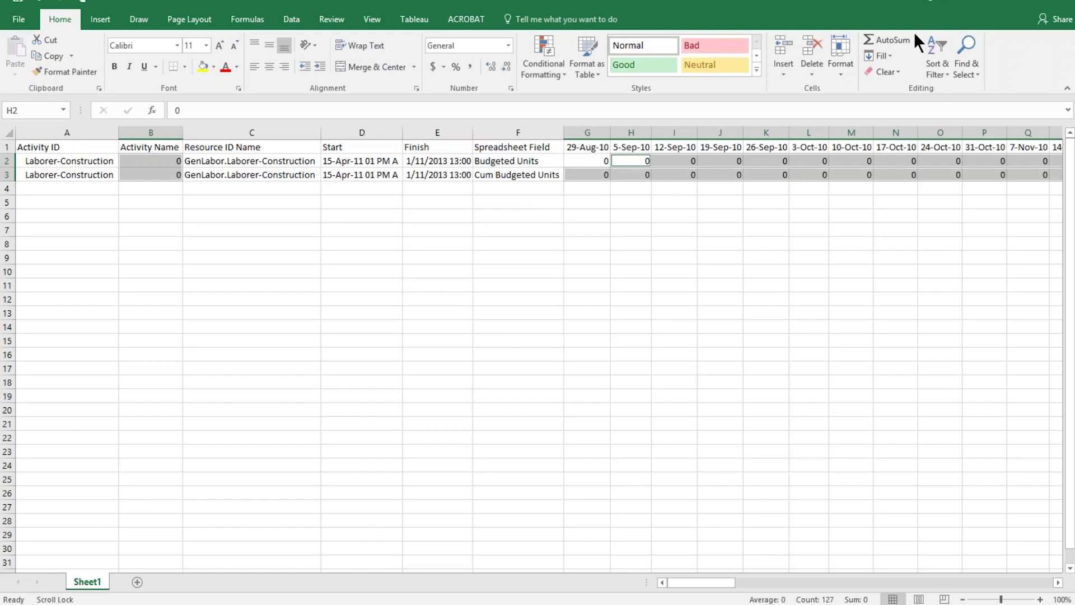
# Check the filled zeros and clear them from the Activity Name cells B2:B3.
pyautogui.click(728, 174)
pyautogui.click(618, 171)
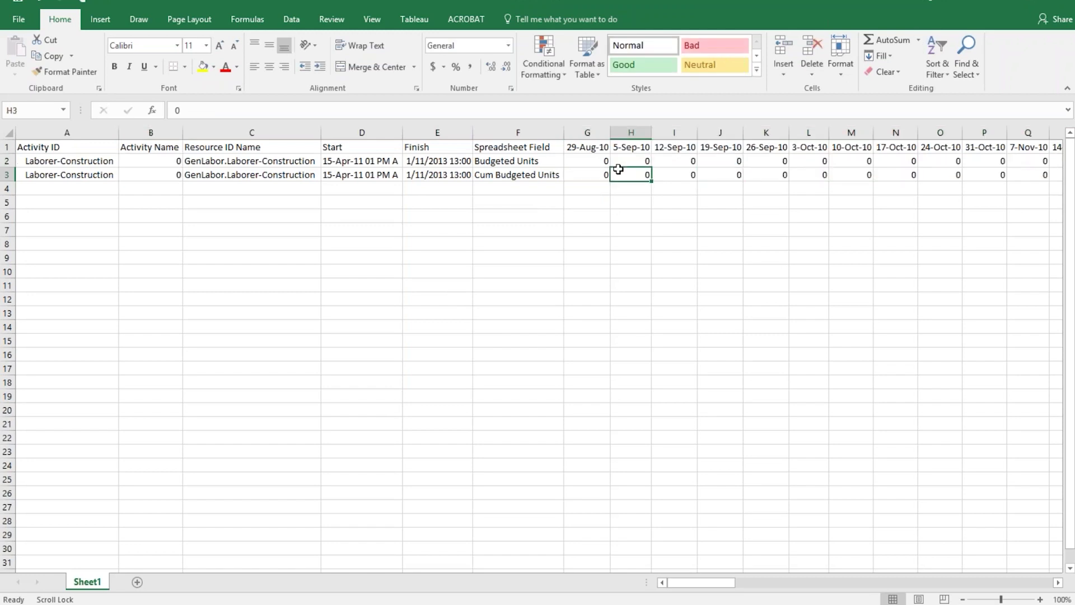
pyautogui.click(583, 161)
pyautogui.moveTo(159, 163); pyautogui.dragTo(159, 176)
pyautogui.press('Delete')
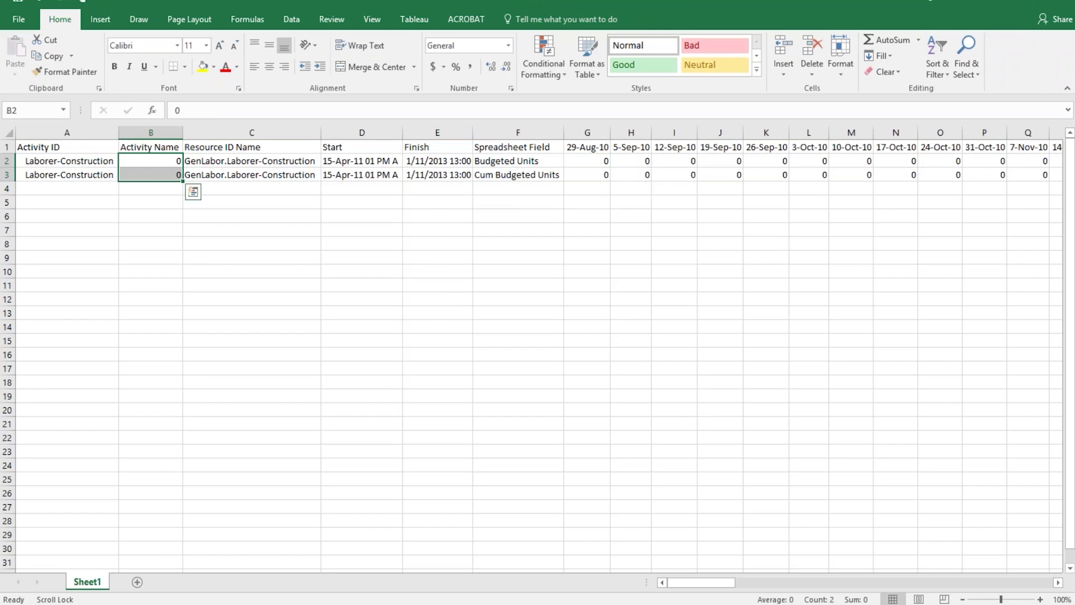
pyautogui.click(604, 160)
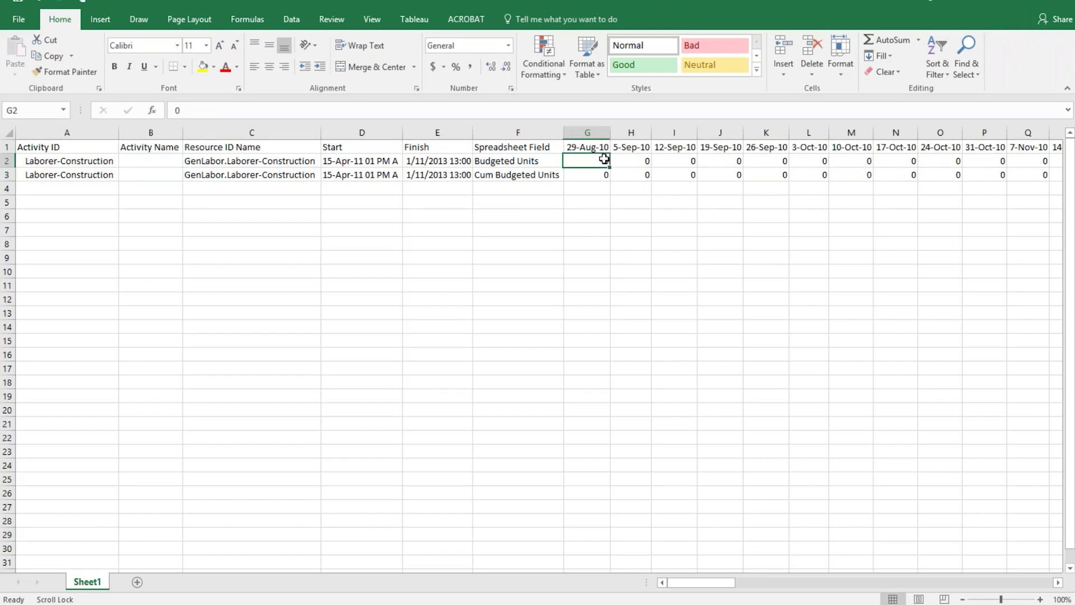
pyautogui.click(1058, 582)
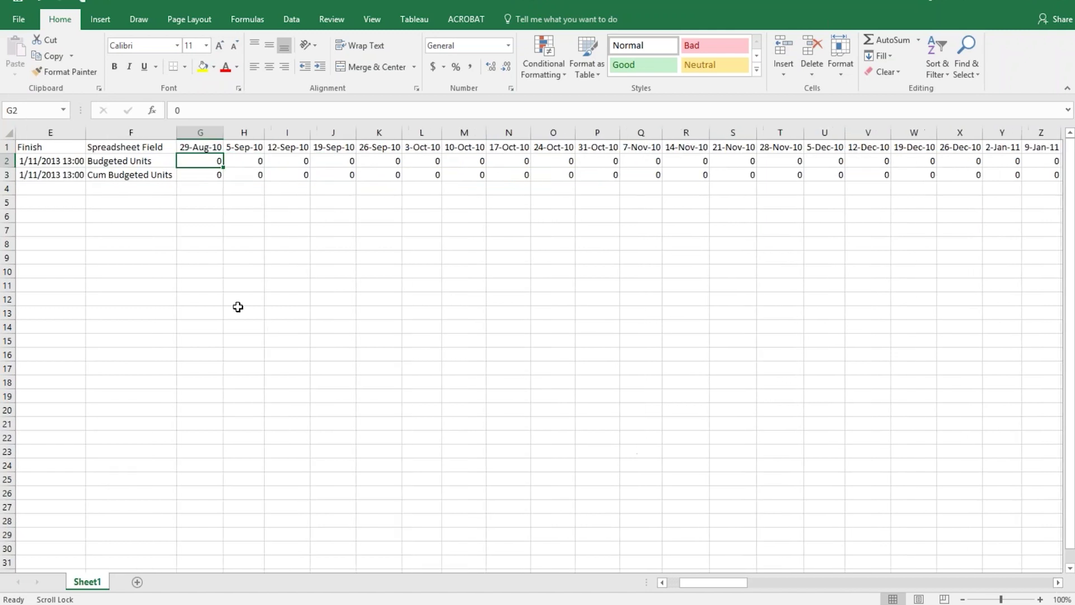
# Select the Budgeted Units values G2:DZ2 and insert a 2-D clustered column chart.
pyautogui.click(107, 163)
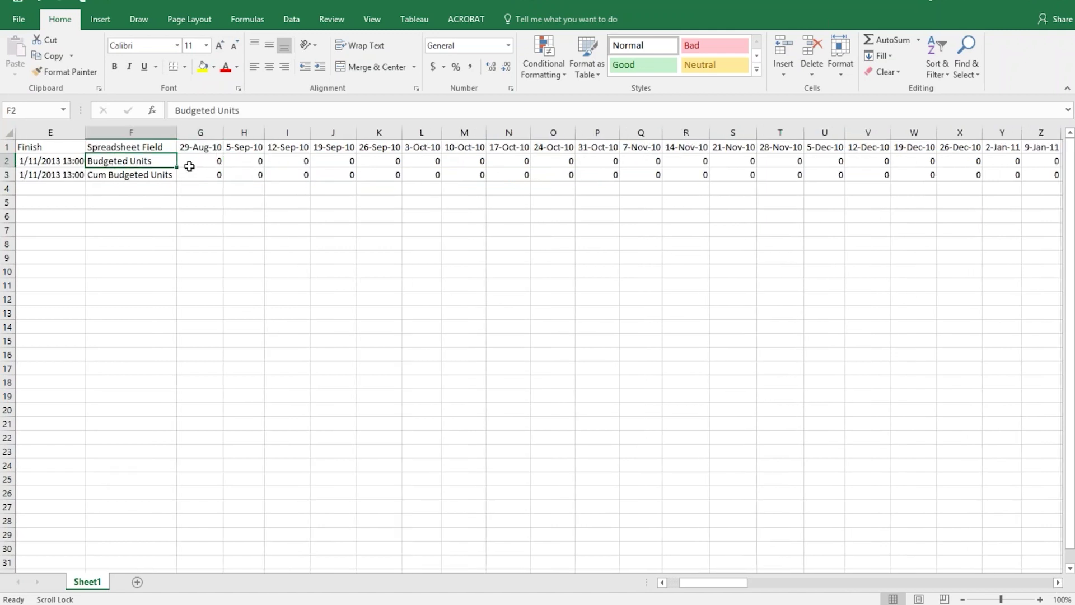
pyautogui.click(149, 174)
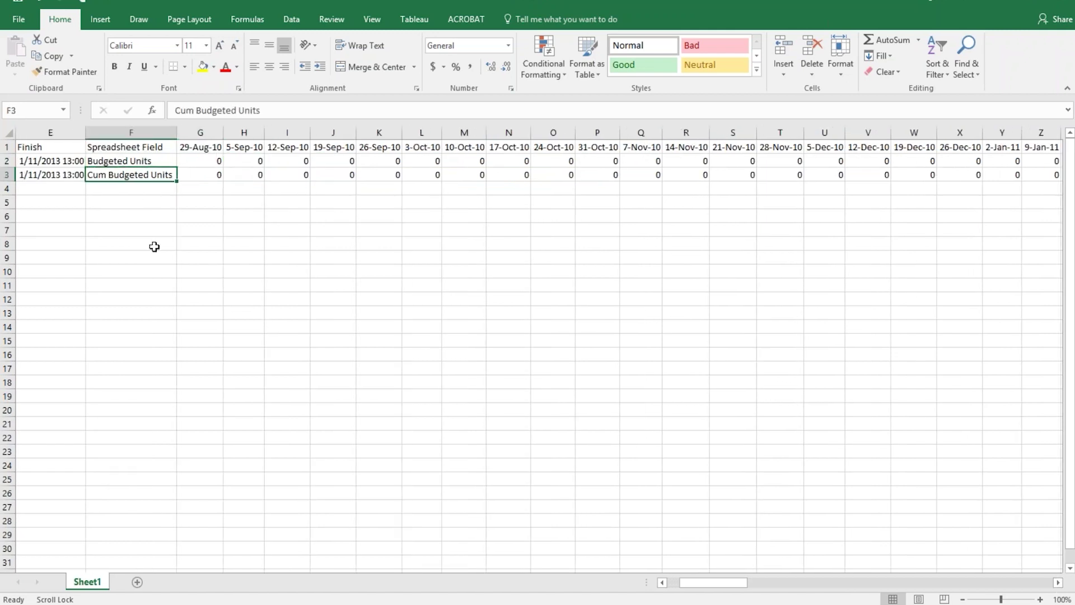
pyautogui.moveTo(187, 164); pyautogui.dragTo(989, 162)
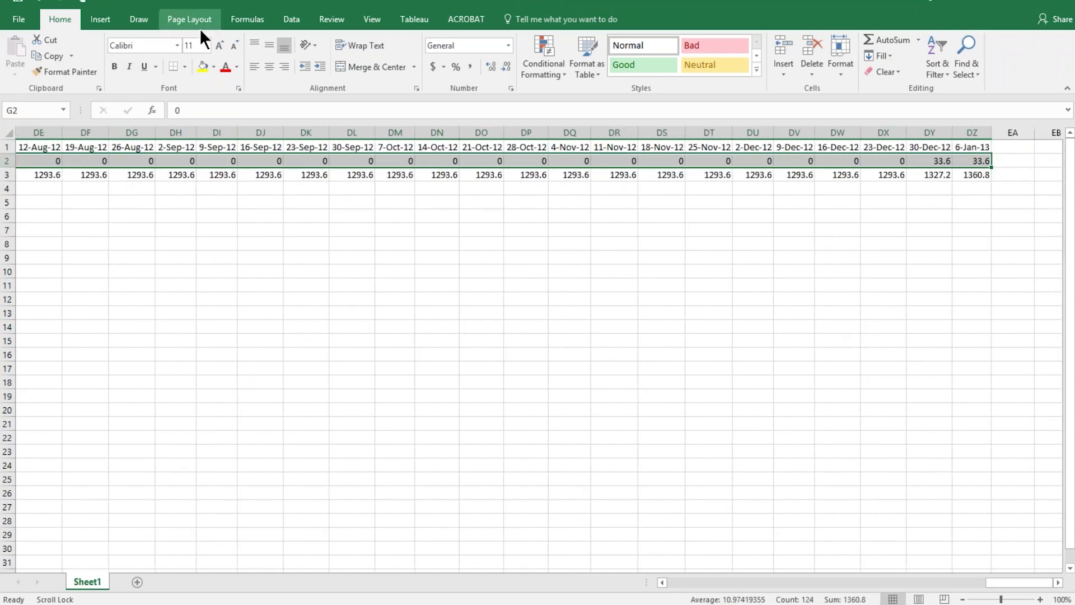
pyautogui.click(104, 22)
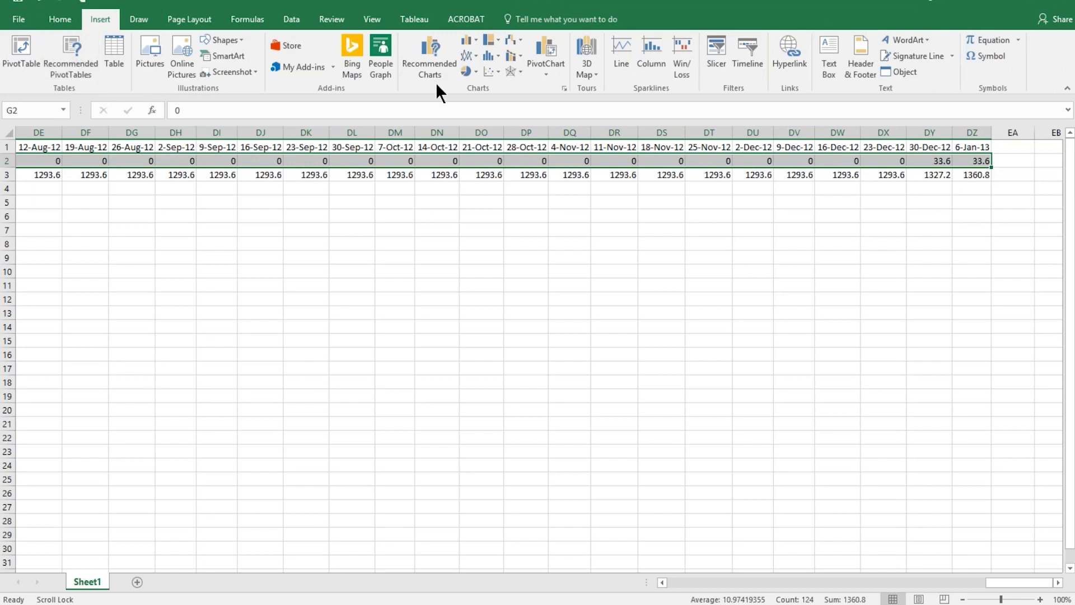
pyautogui.click(472, 41)
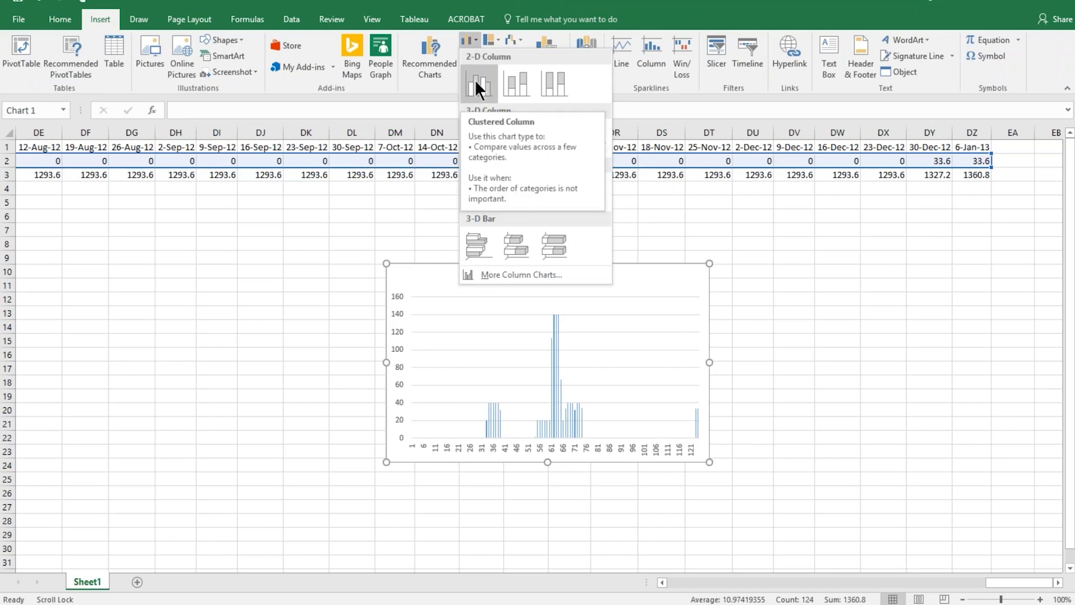
pyautogui.click(477, 81)
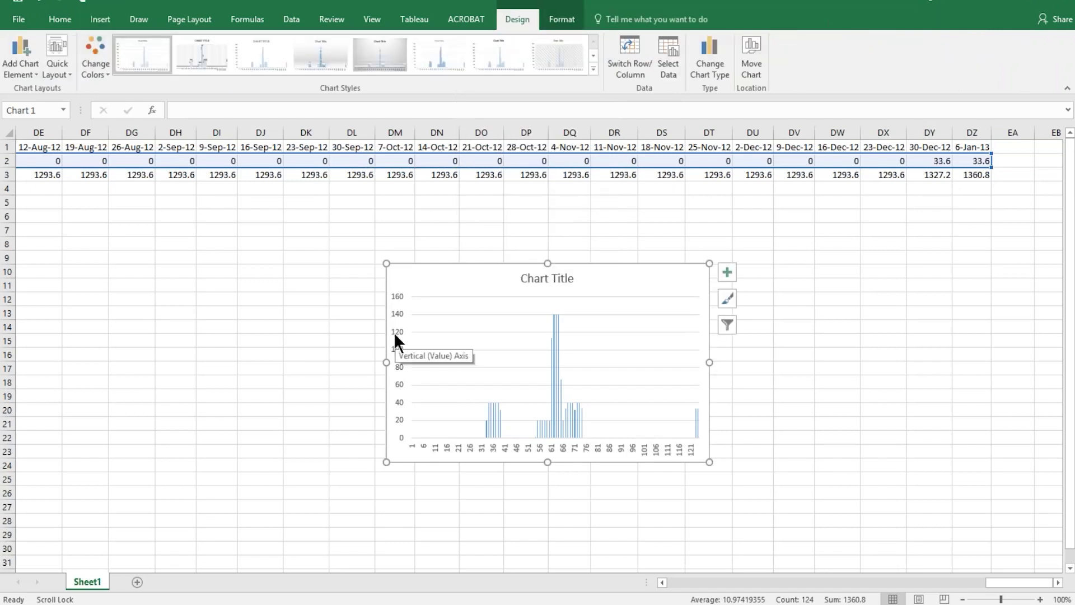
# Undo an accidental chart move and select the whole chart area.
pyautogui.moveTo(499, 326); pyautogui.dragTo(468, 322)
pyautogui.moveTo(444, 279); pyautogui.dragTo(369, 256)
pyautogui.hotkey('ctrl', 'z')
pyautogui.click(448, 359)
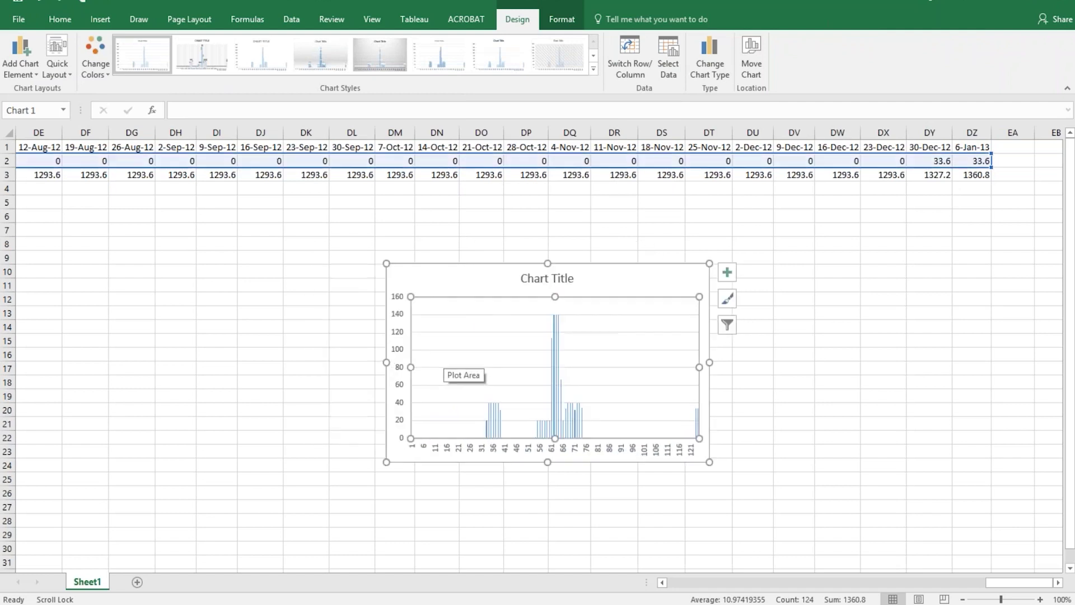
pyautogui.moveTo(560, 392)
pyautogui.click(482, 284)
# In Select Data, rename Series1 to 'Budgeted Units'.
pyautogui.rightClick(471, 280)
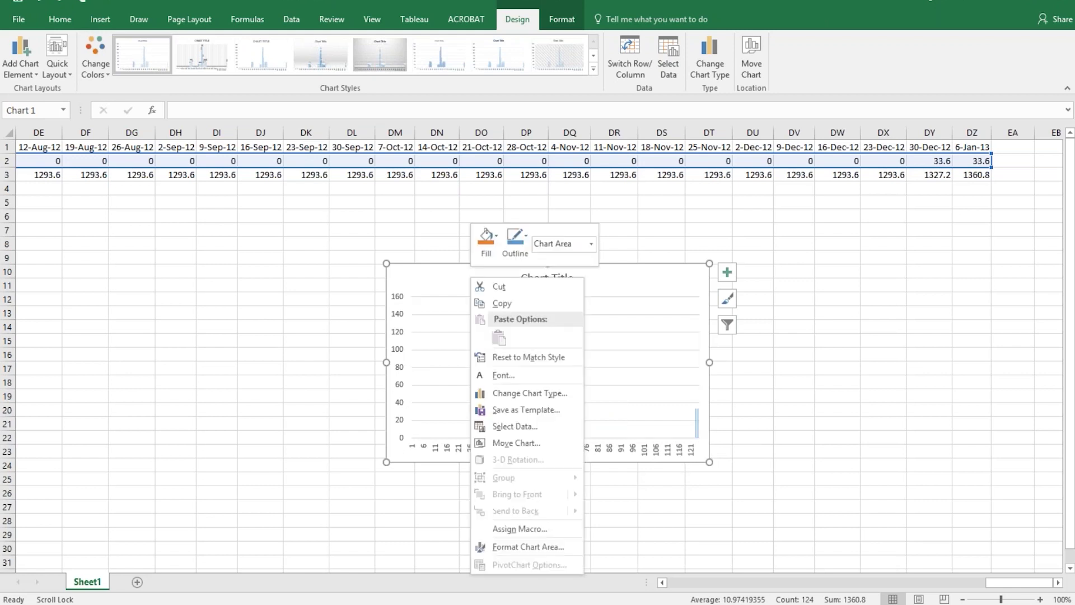
pyautogui.click(514, 427)
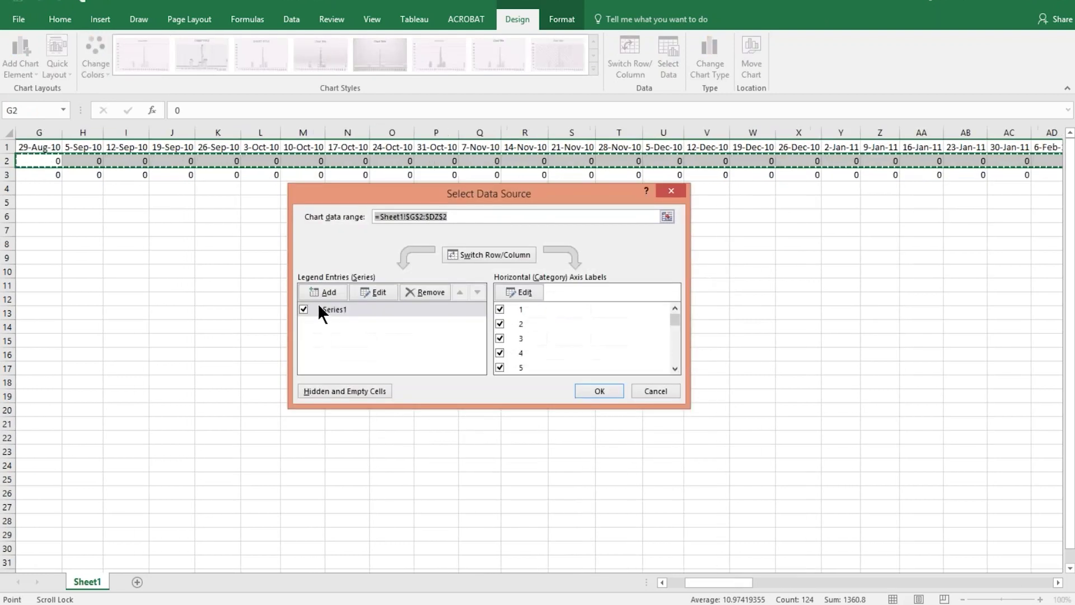
pyautogui.click(340, 314)
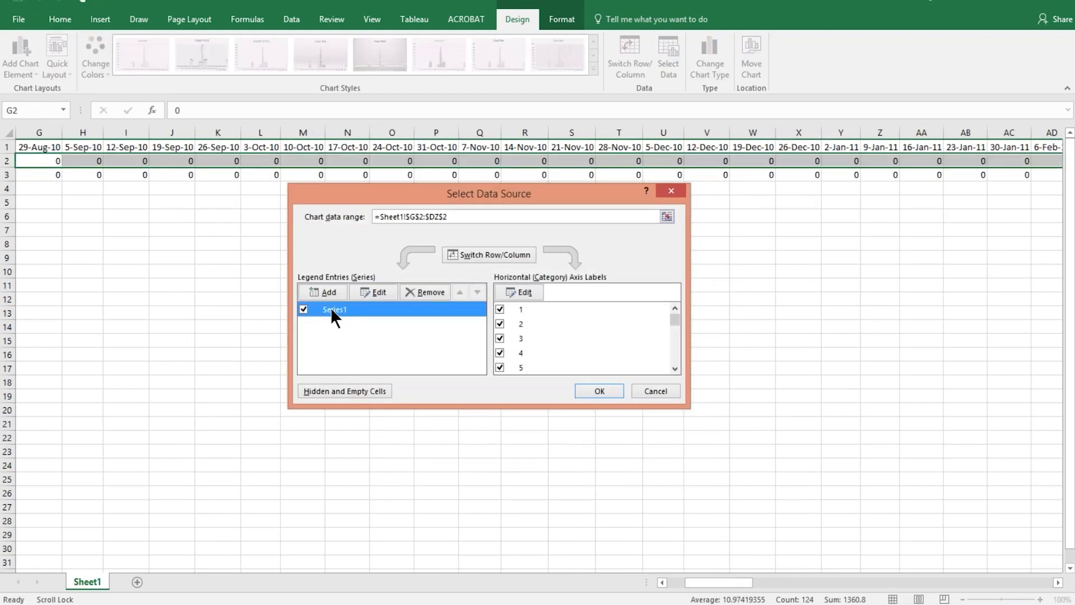
pyautogui.click(373, 292)
pyautogui.write('Budge')
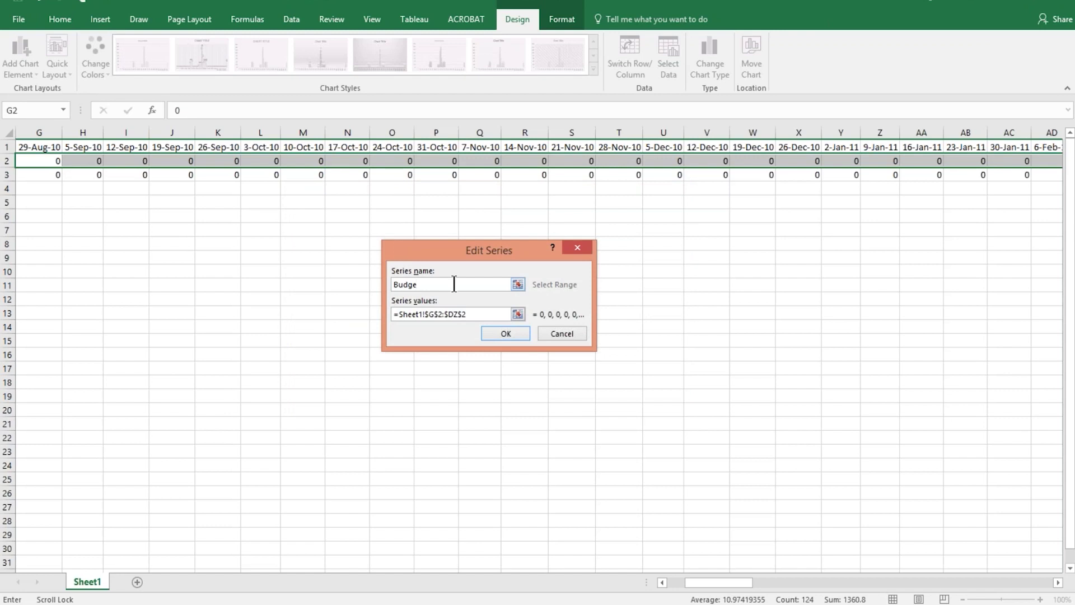
pyautogui.write('ted Units')
pyautogui.click(500, 330)
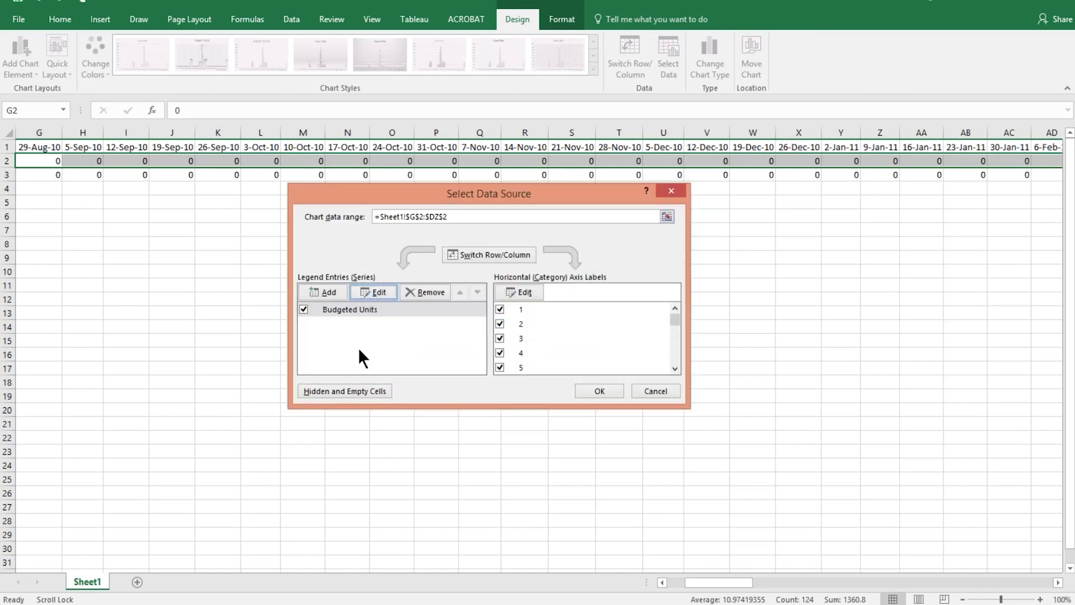
# Add a new series named 'Cum Units' with values G3:DZ3.
pyautogui.click(326, 293)
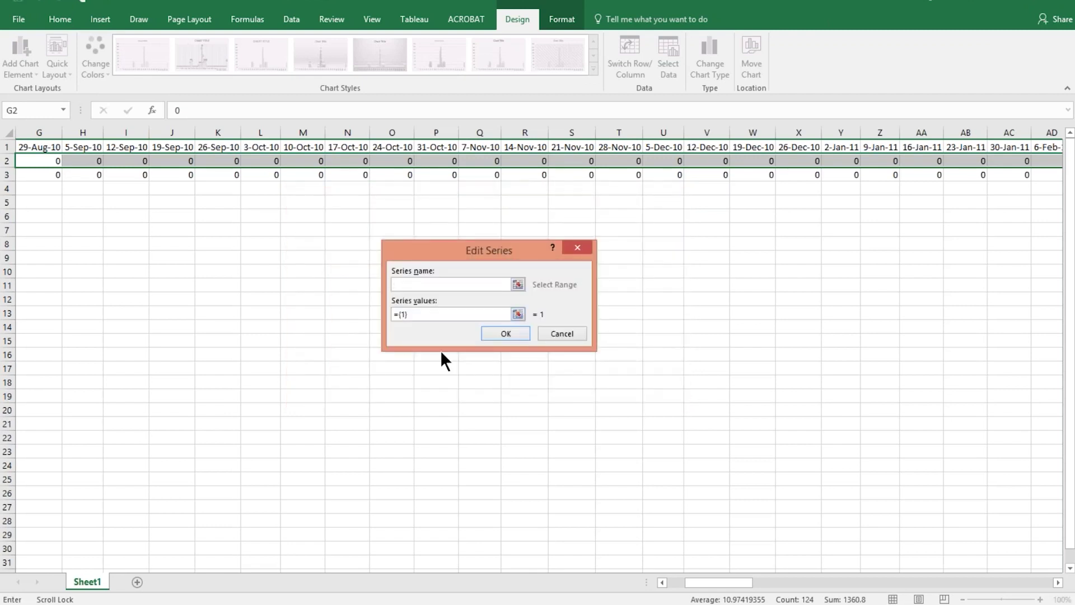
pyautogui.write('Cum Units')
pyautogui.click(516, 314)
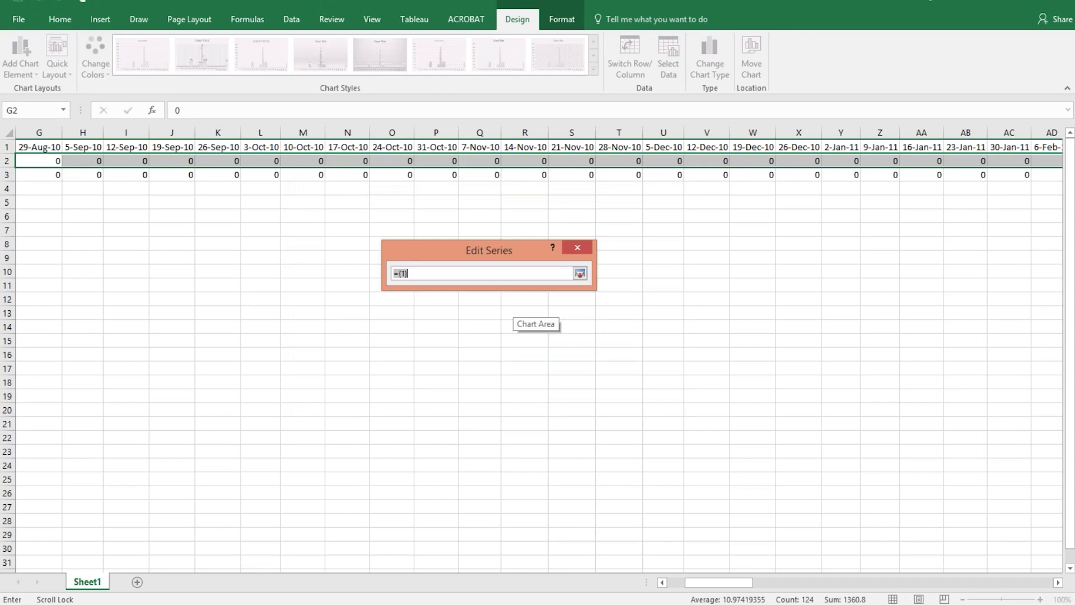
pyautogui.click(48, 167)
pyautogui.click(50, 175)
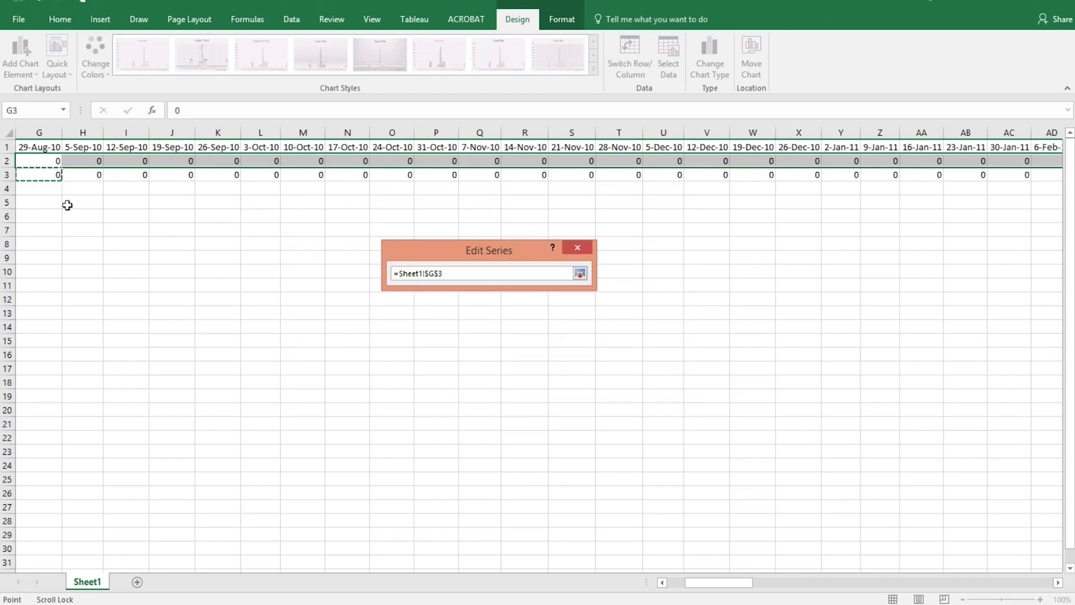
pyautogui.hscroll(-3, 78, 215)
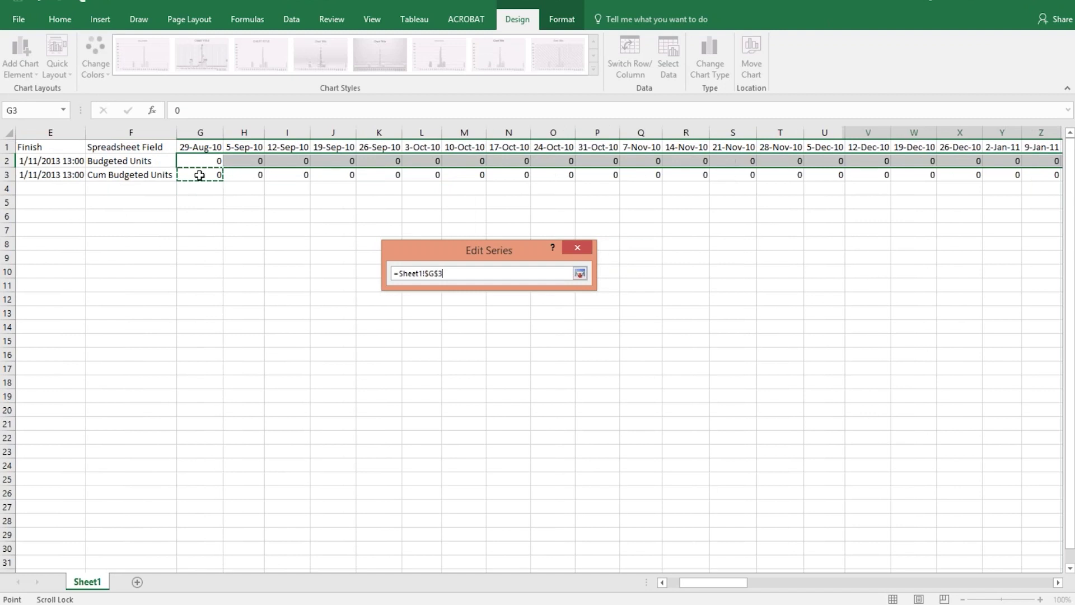
pyautogui.moveTo(202, 177); pyautogui.dragTo(988, 176)
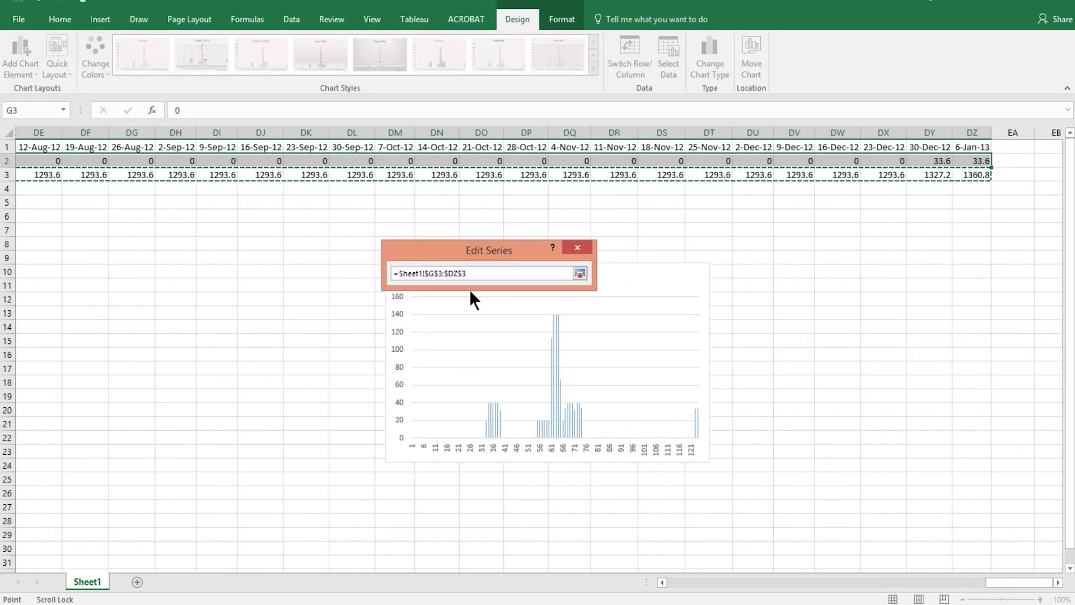
pyautogui.click(581, 273)
pyautogui.click(500, 334)
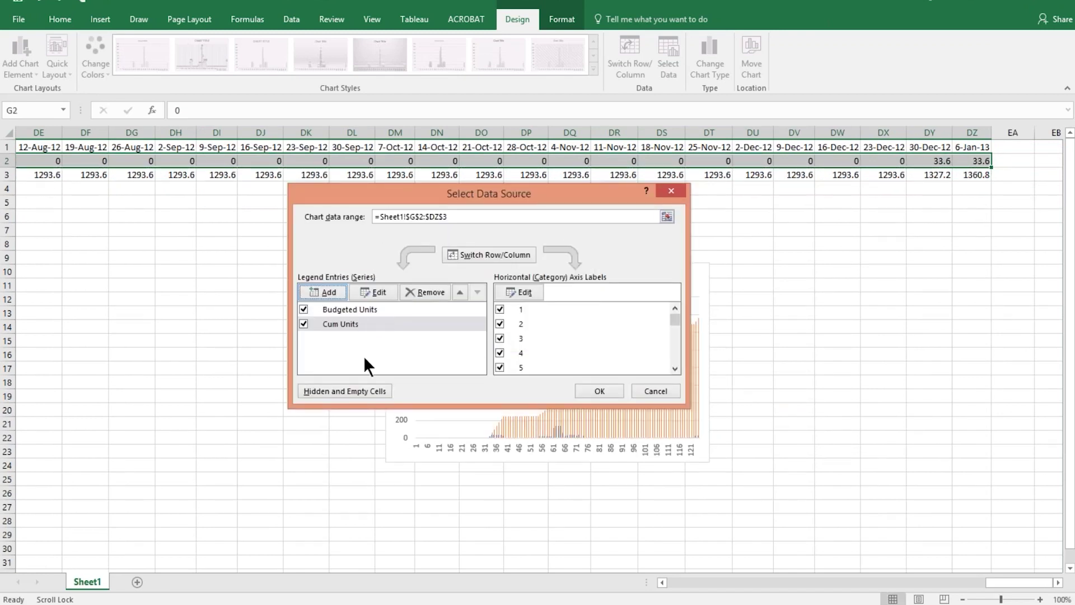
# Set the dates G1:DZ1 as horizontal axis labels and review both series entries.
pyautogui.click(529, 291)
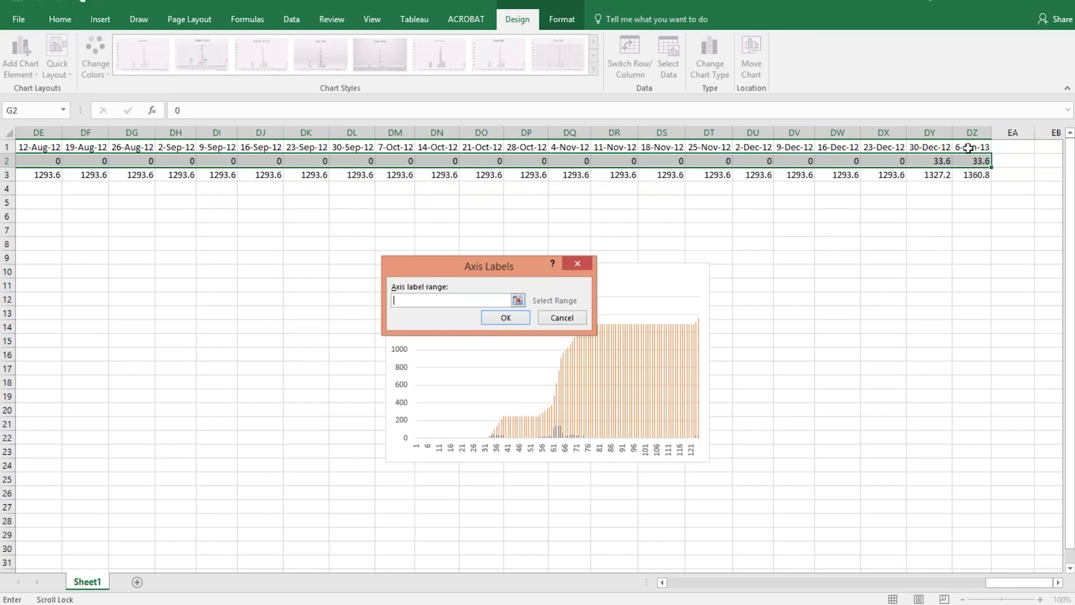
pyautogui.click(518, 300)
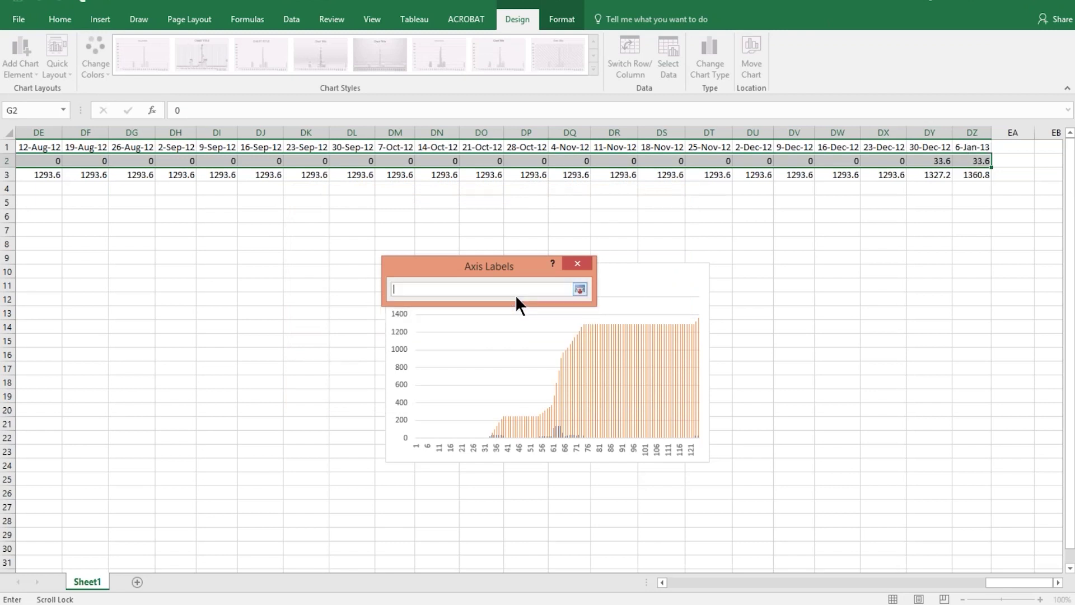
pyautogui.click(977, 147)
pyautogui.moveTo(958, 147); pyautogui.dragTo(4, 132)
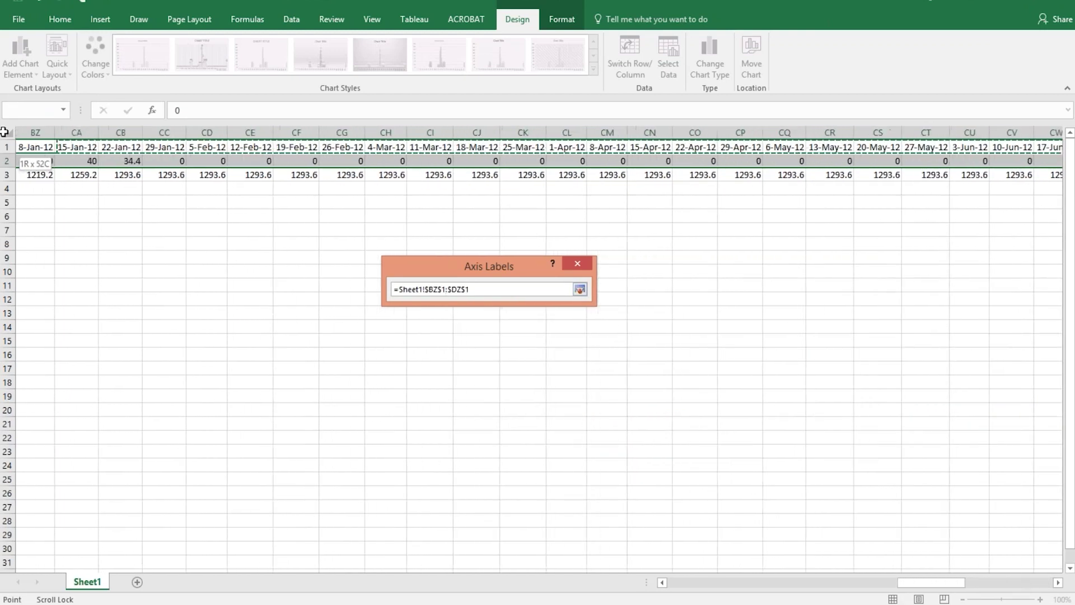
pyautogui.moveTo(4, 131); pyautogui.dragTo(605, 143)
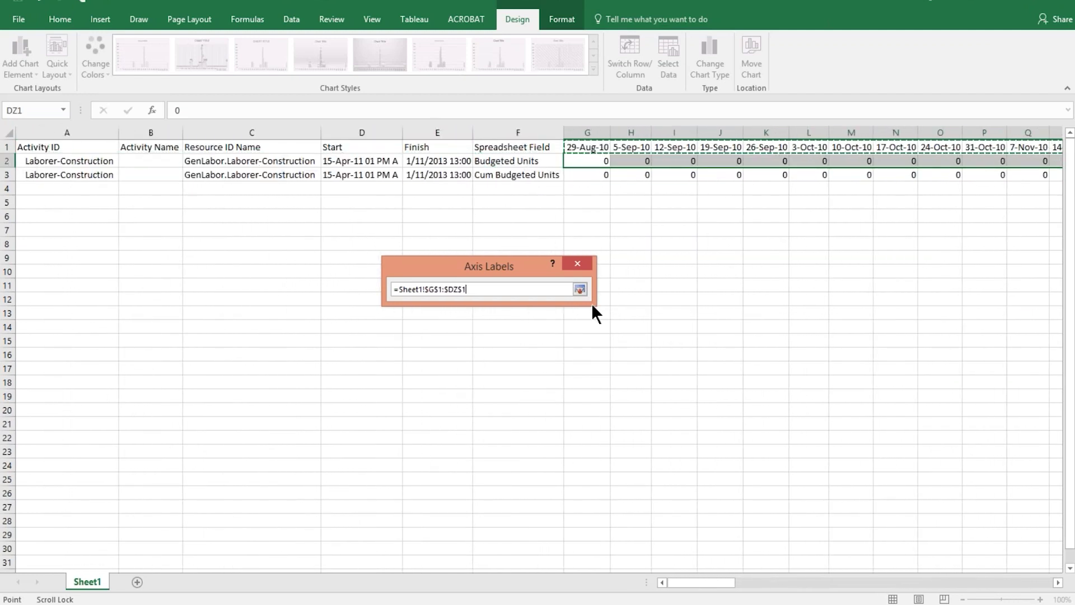
pyautogui.click(579, 289)
pyautogui.click(514, 318)
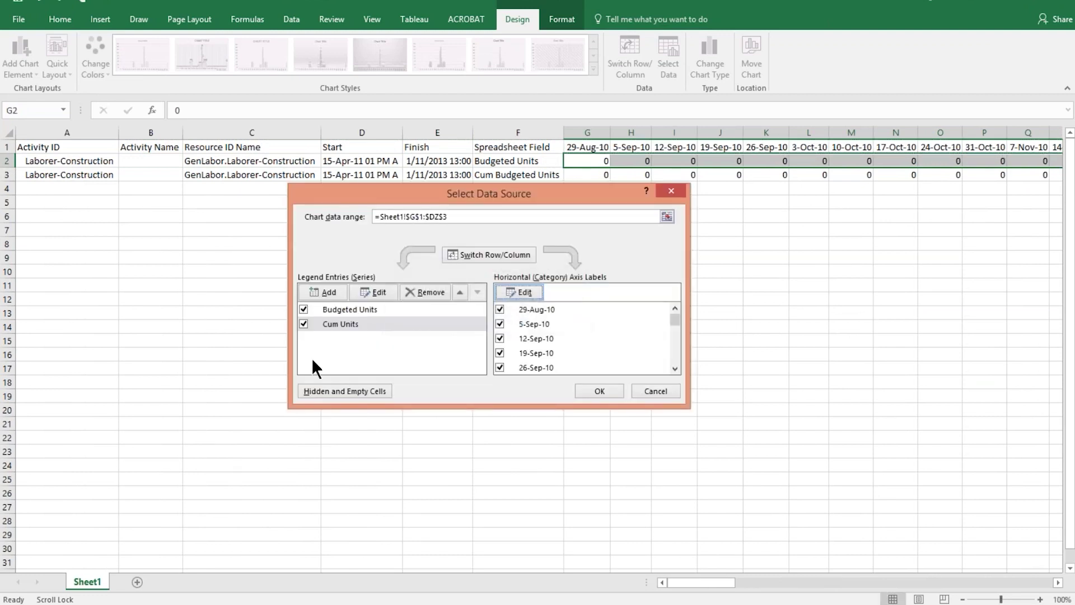
pyautogui.moveTo(483, 186); pyautogui.dragTo(426, 150)
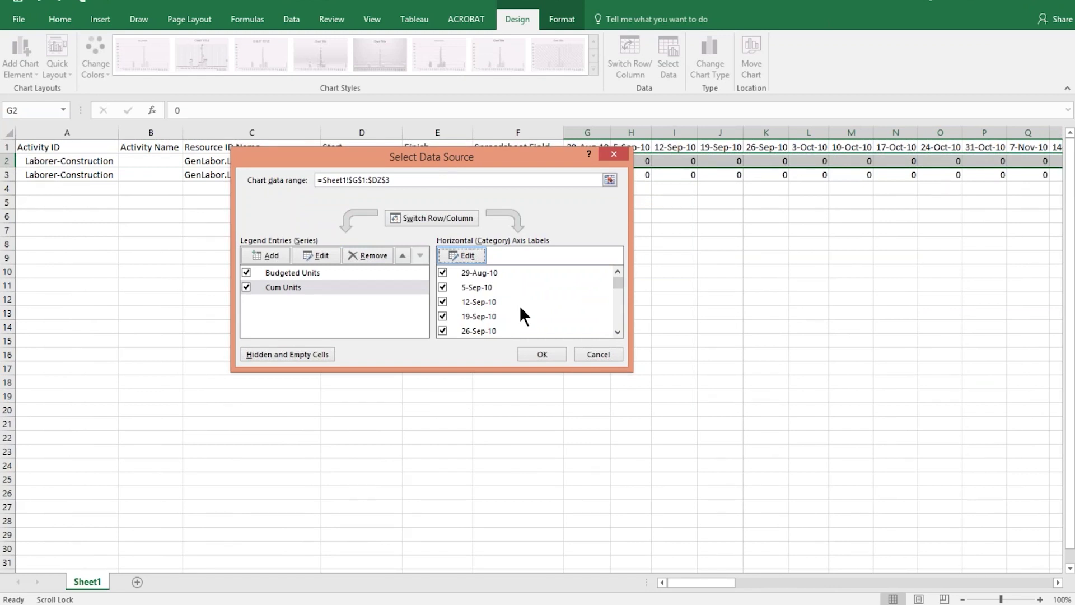
pyautogui.click(286, 273)
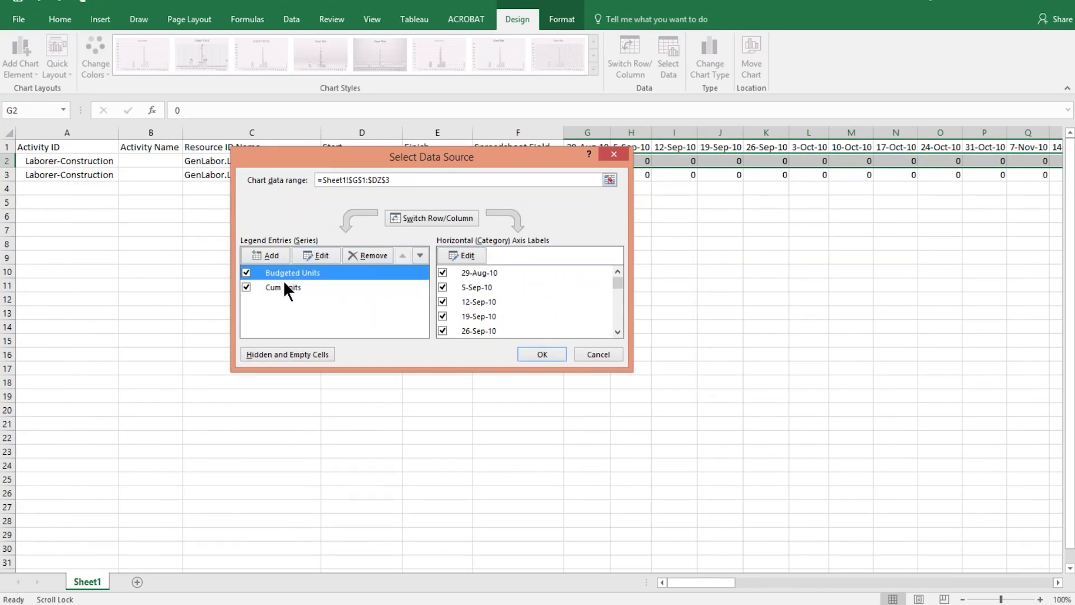
pyautogui.click(284, 283)
# Apply the data changes and move the chart to a new sheet, Chart1.
pyautogui.click(542, 354)
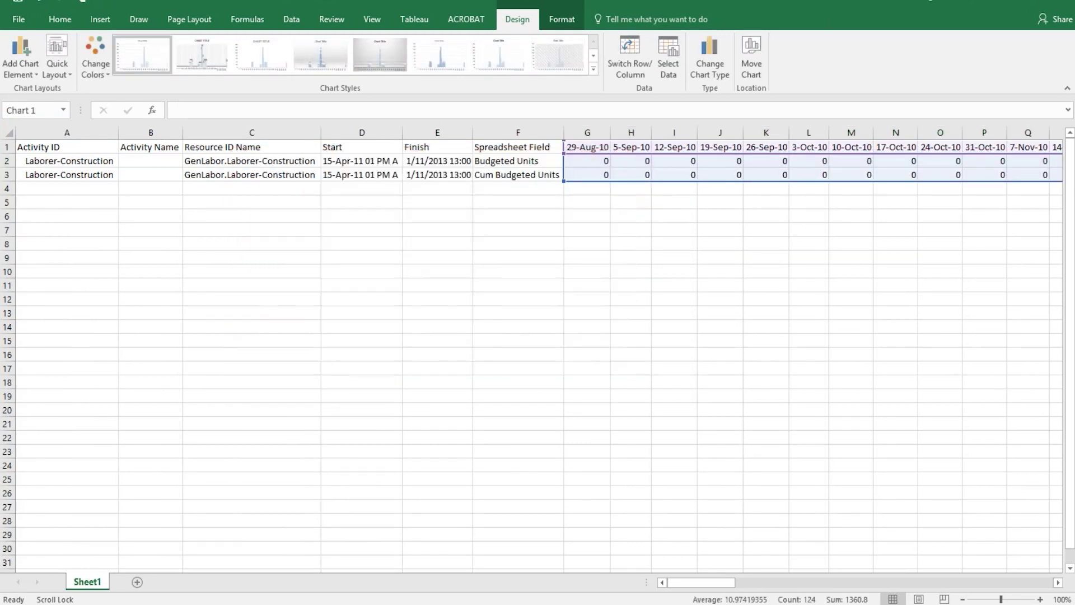
pyautogui.click(970, 582)
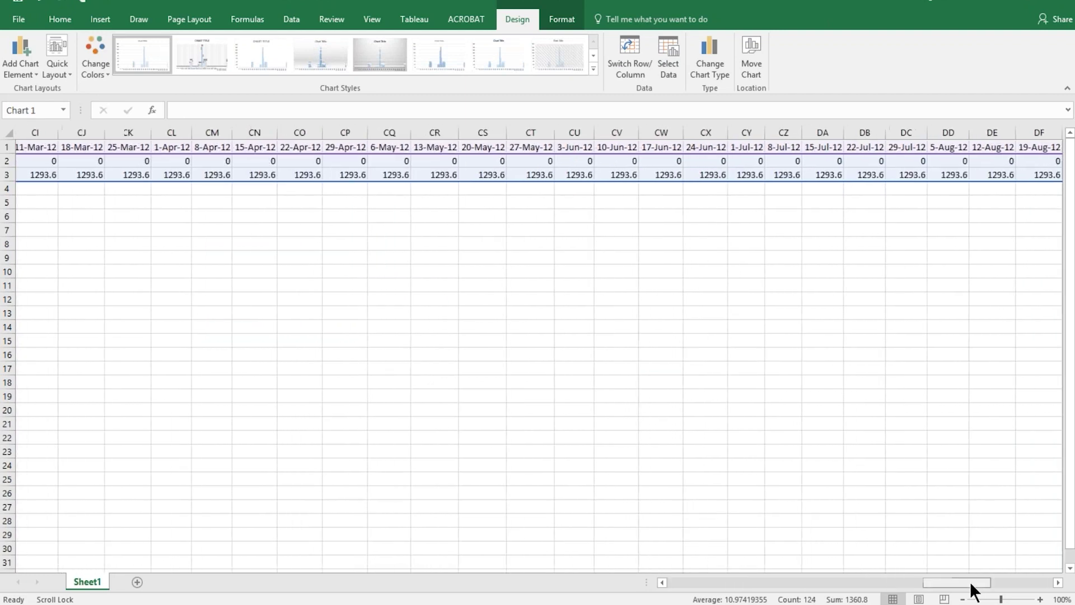
pyautogui.moveTo(970, 581); pyautogui.dragTo(1024, 580)
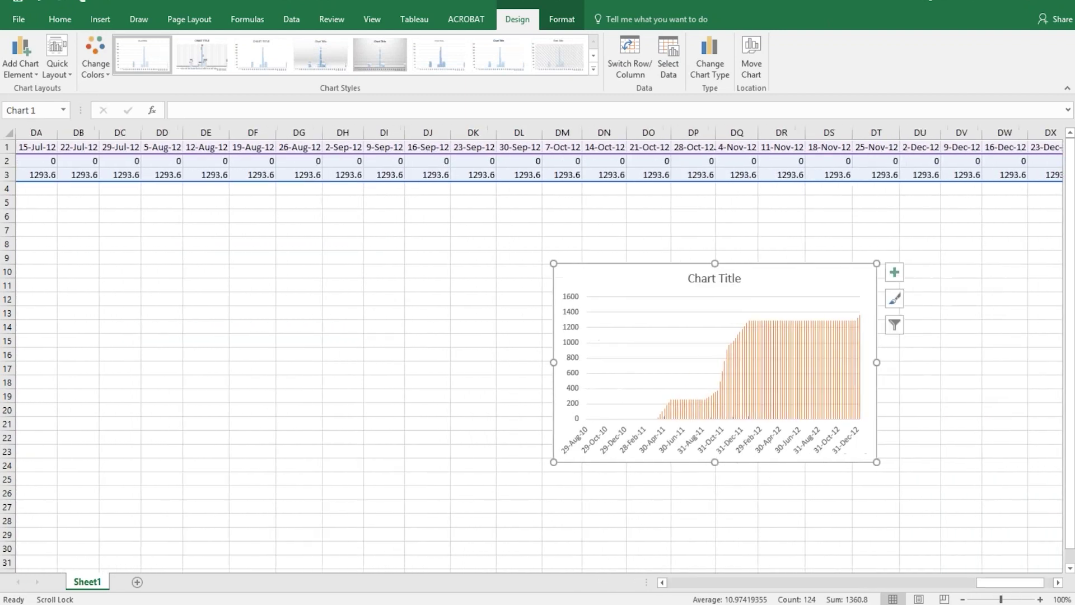
pyautogui.rightClick(658, 276)
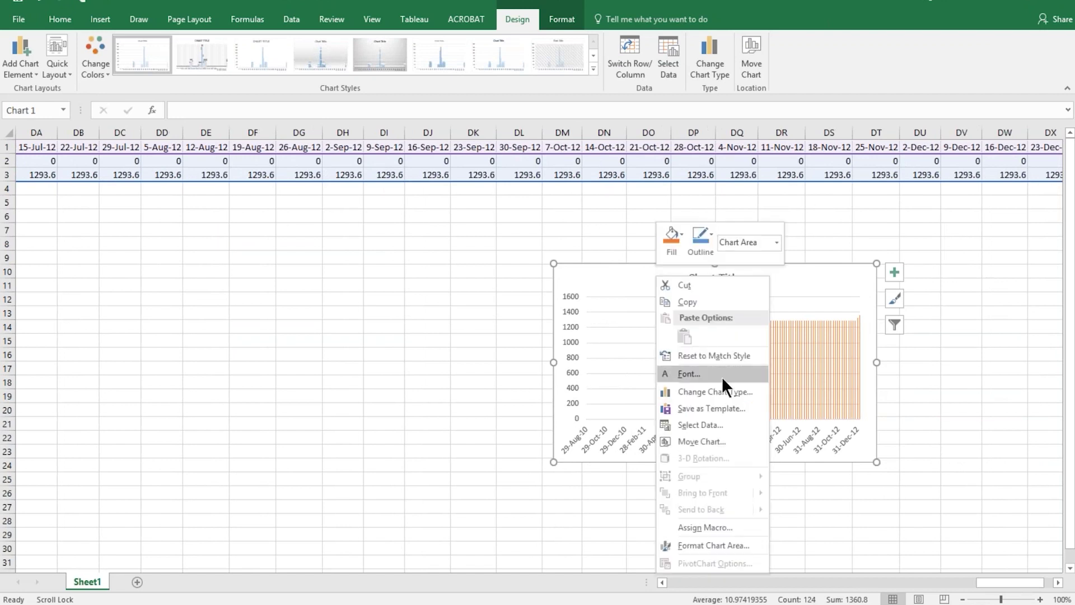
pyautogui.click(714, 438)
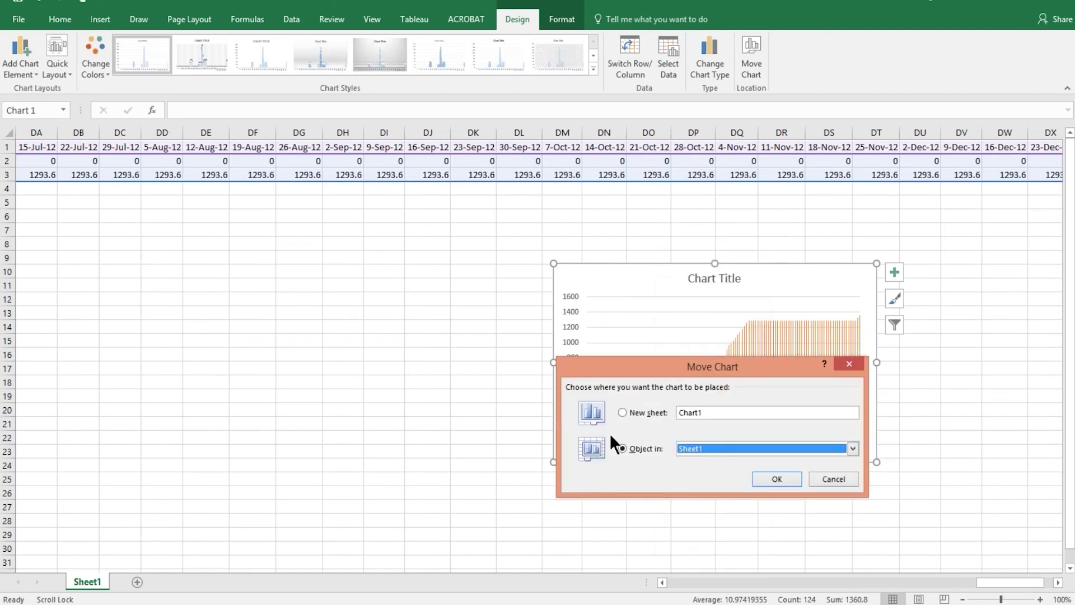
pyautogui.click(776, 480)
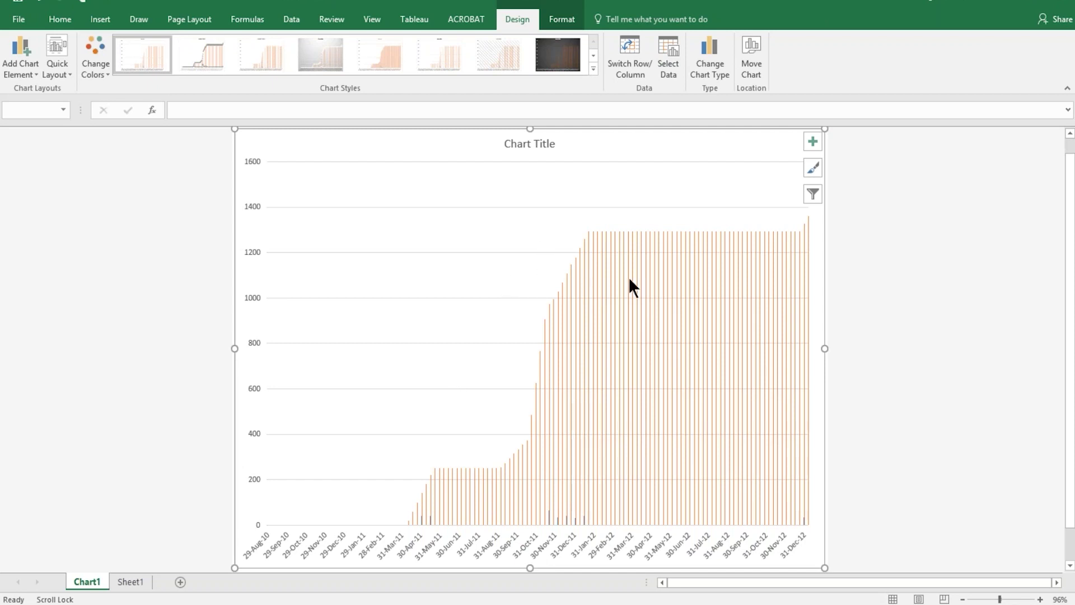
# Select the Cum Units series on Chart1 and open its context menu.
pyautogui.moveTo(629, 278)
pyautogui.click(601, 289)
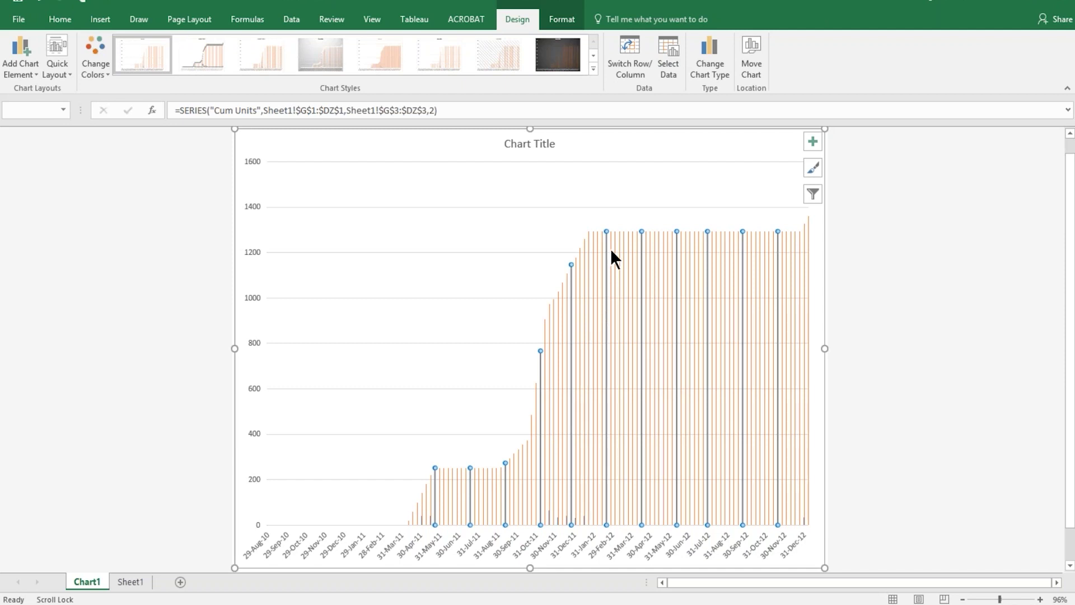
pyautogui.rightClick(606, 284)
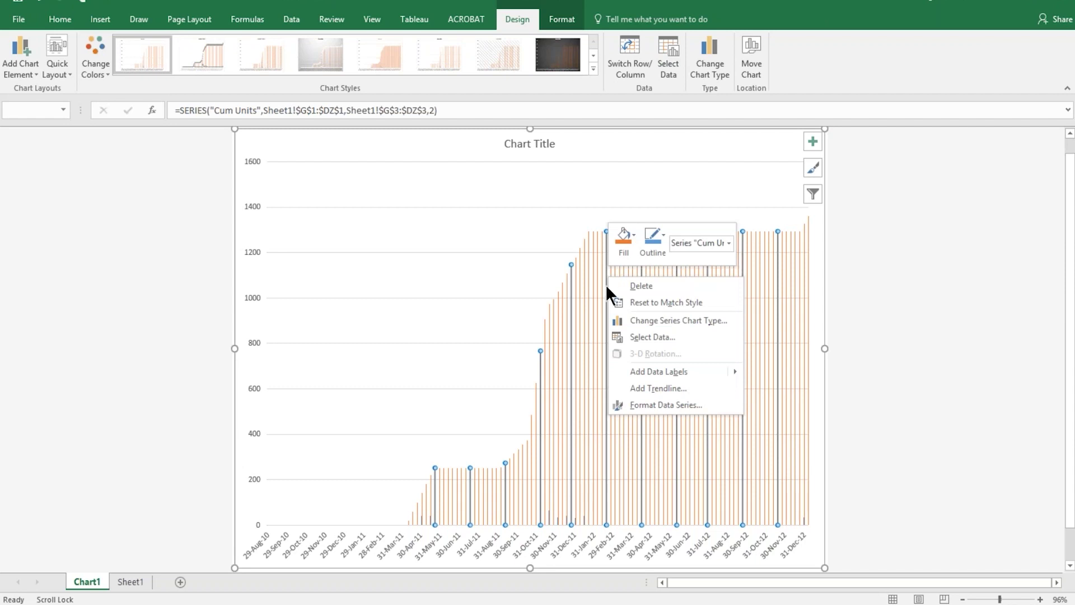
# Plot the Cum Units series on the secondary axis via Format Data Series.
pyautogui.click(666, 406)
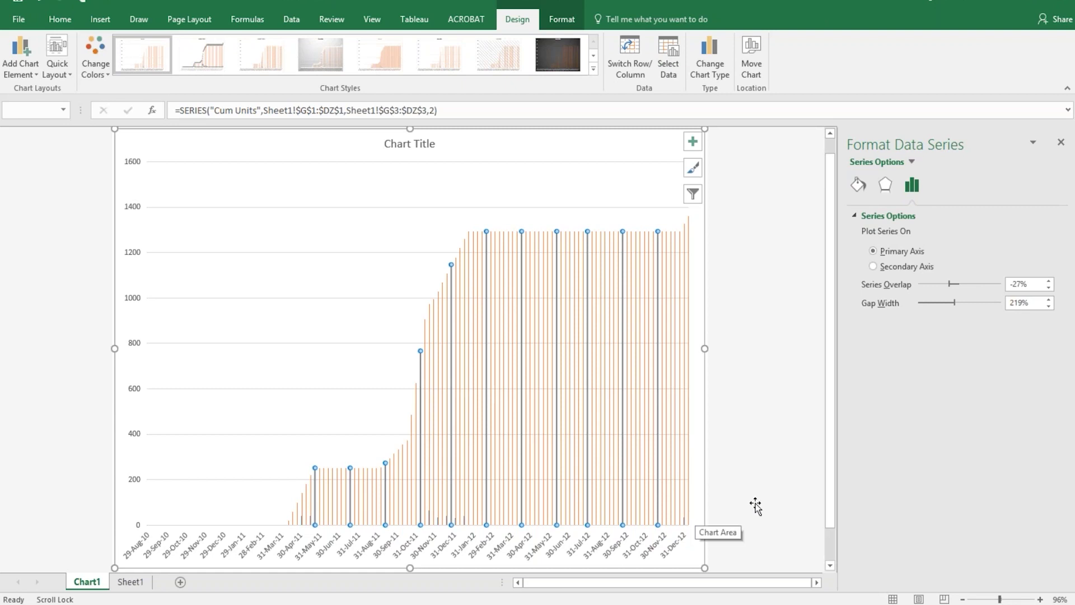
pyautogui.click(874, 266)
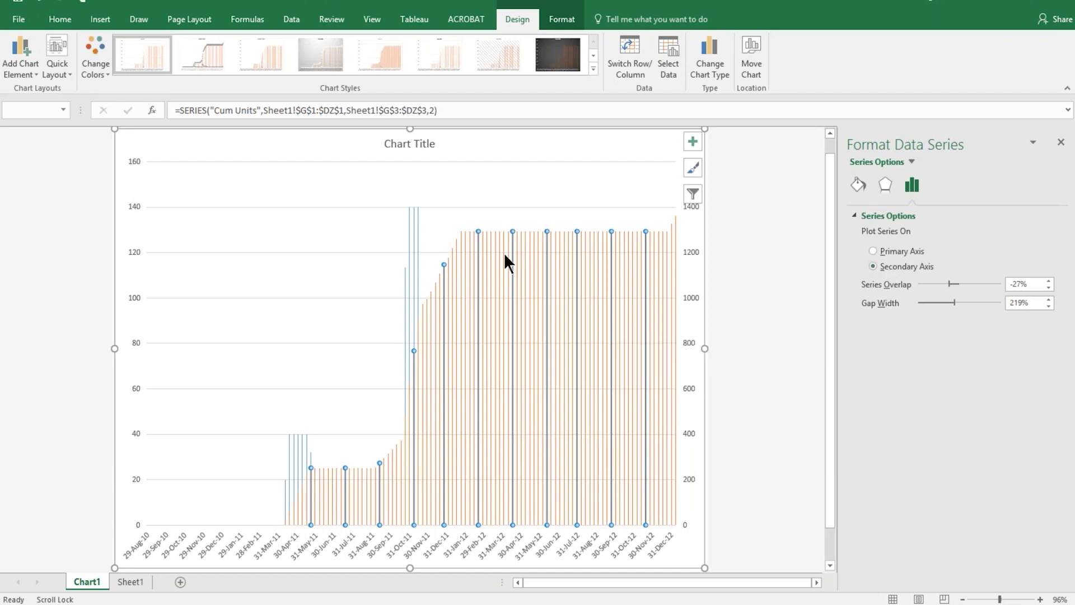
pyautogui.rightClick(479, 266)
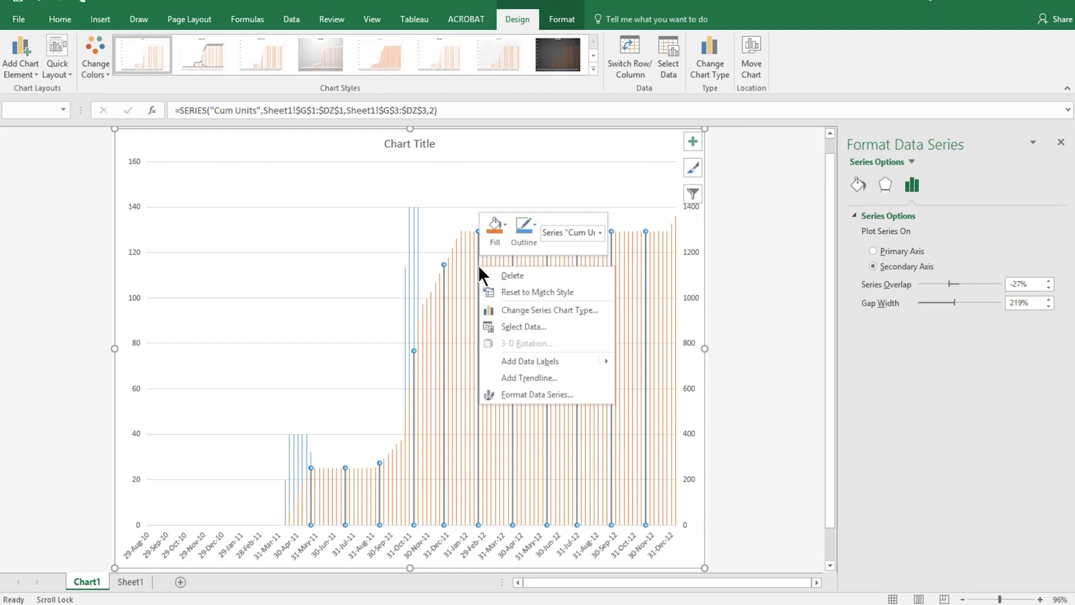
# Change Cum Units to a Line chart on the secondary axis in a combo chart.
pyautogui.click(565, 309)
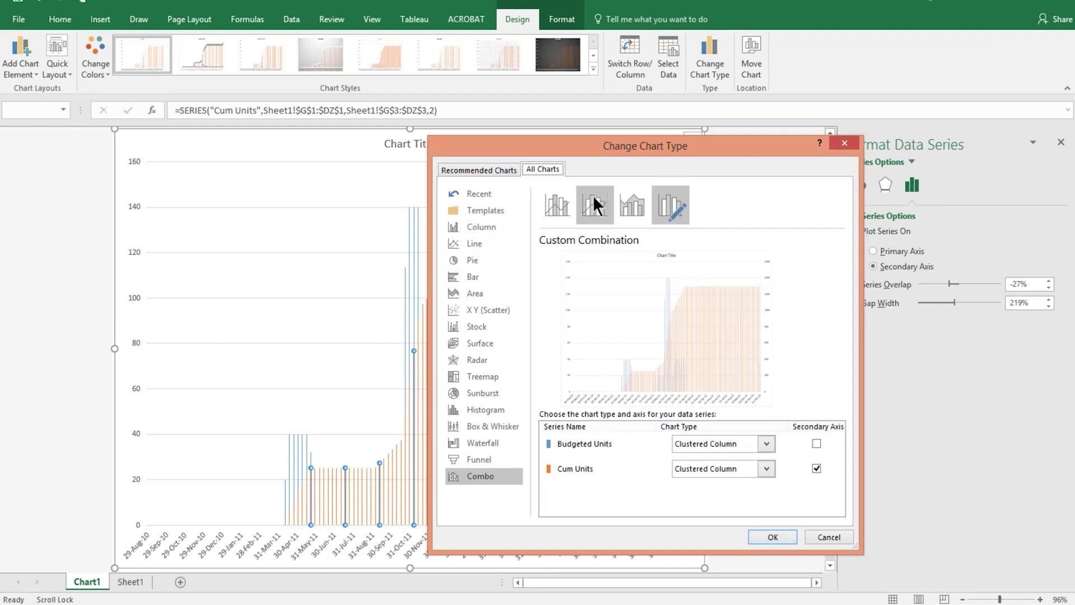
pyautogui.moveTo(604, 149); pyautogui.dragTo(606, 78)
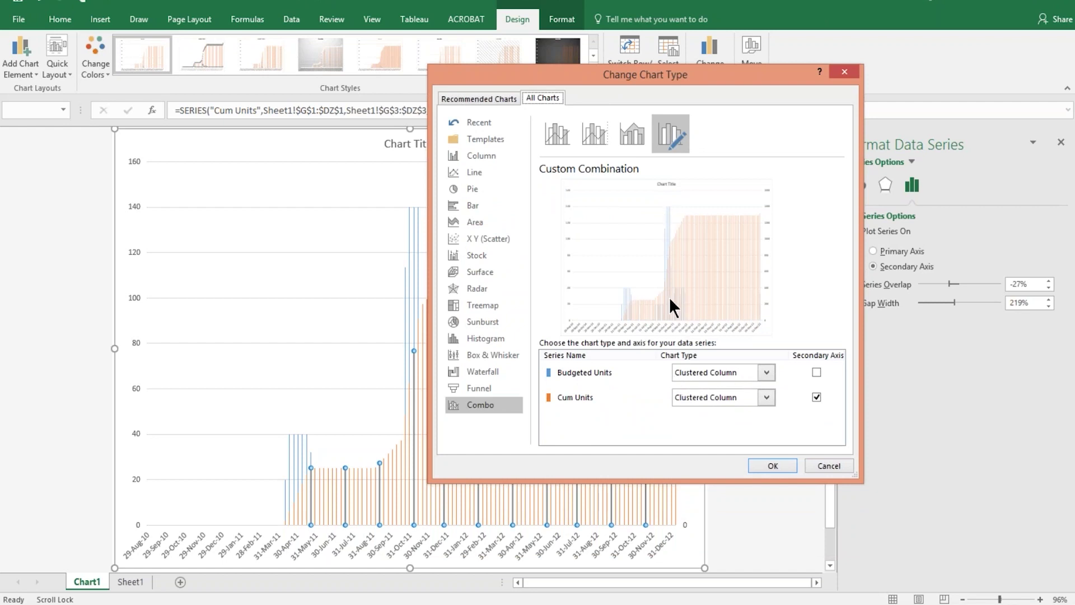
pyautogui.click(710, 398)
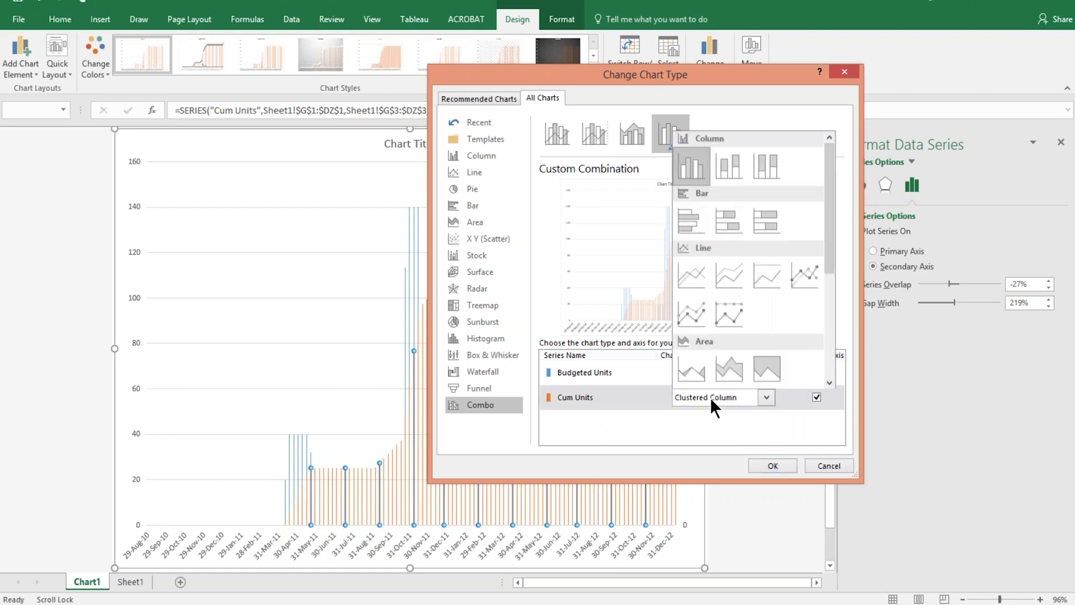
pyautogui.click(691, 277)
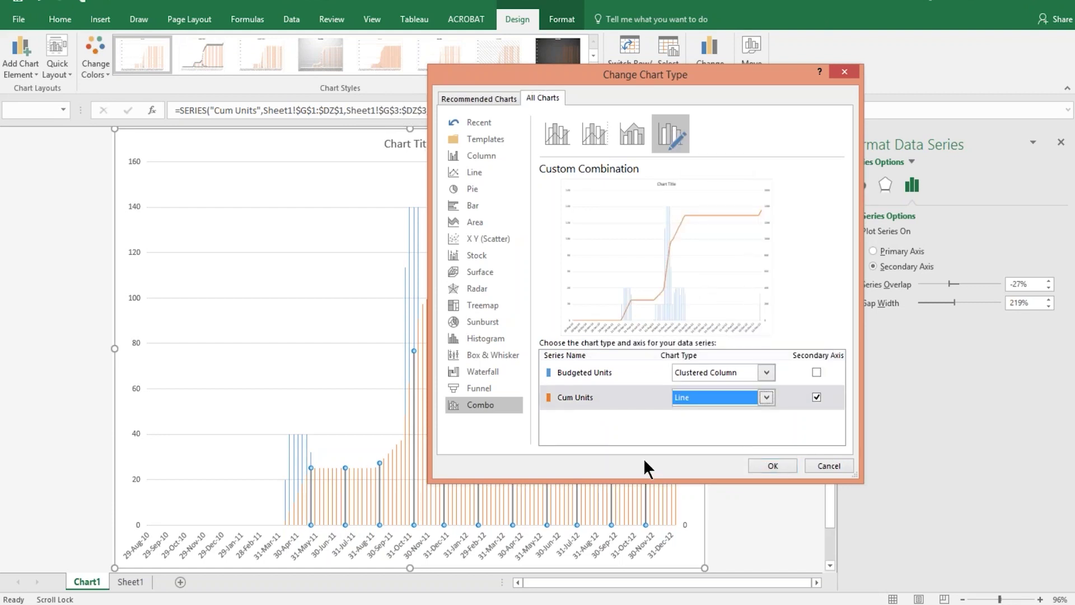
pyautogui.click(768, 460)
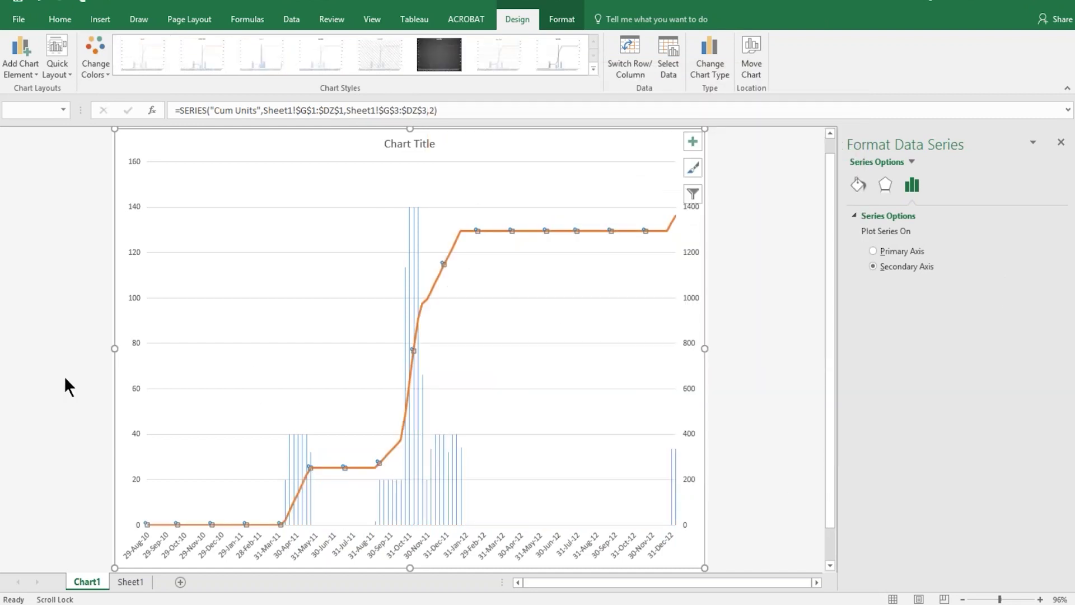
# Replace the 'Chart Title' placeholder with 'Laborer S-Curve', fixing a typo along the way.
pyautogui.click(566, 413)
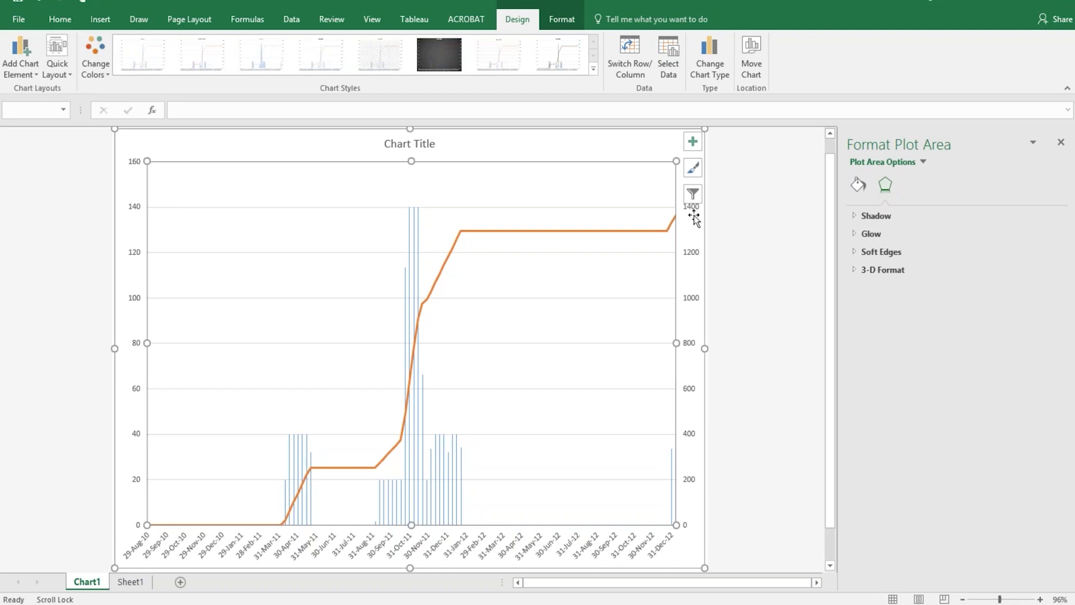
pyautogui.click(441, 143)
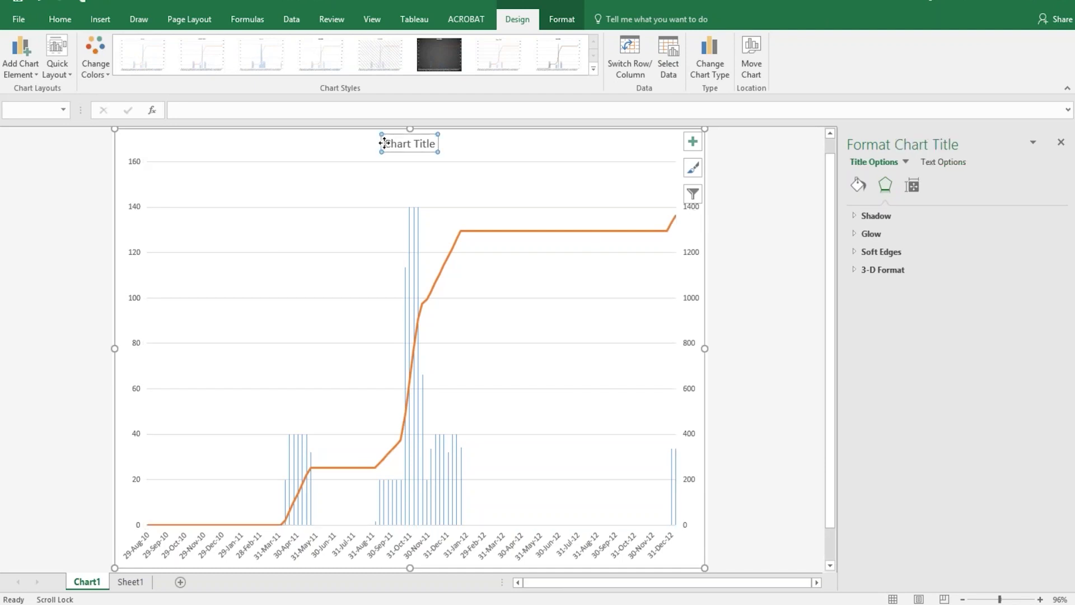
pyautogui.moveTo(384, 143); pyautogui.dragTo(440, 144)
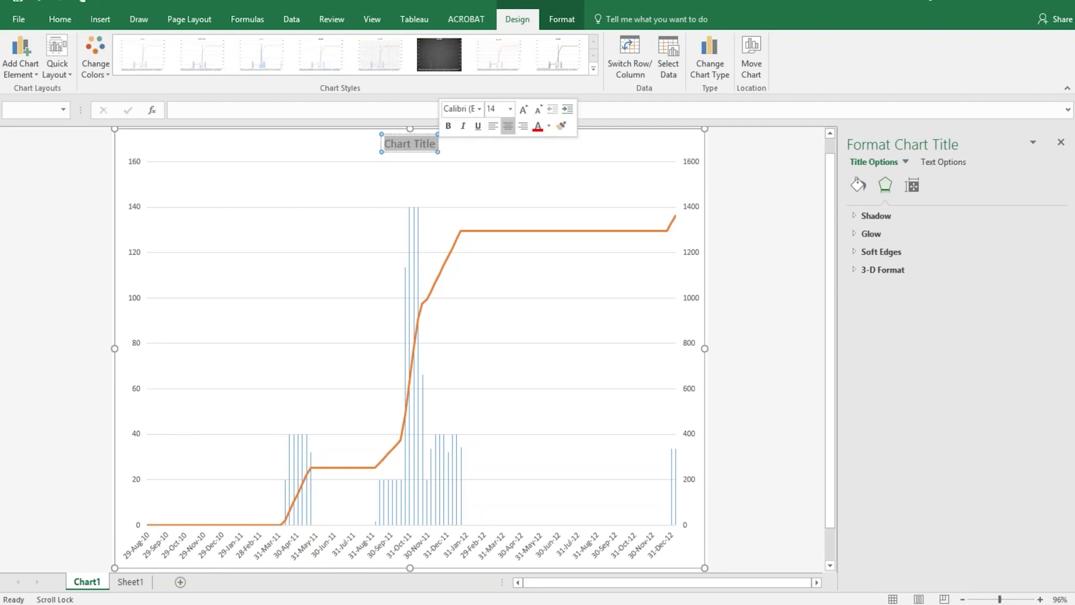
pyautogui.write('Labr')
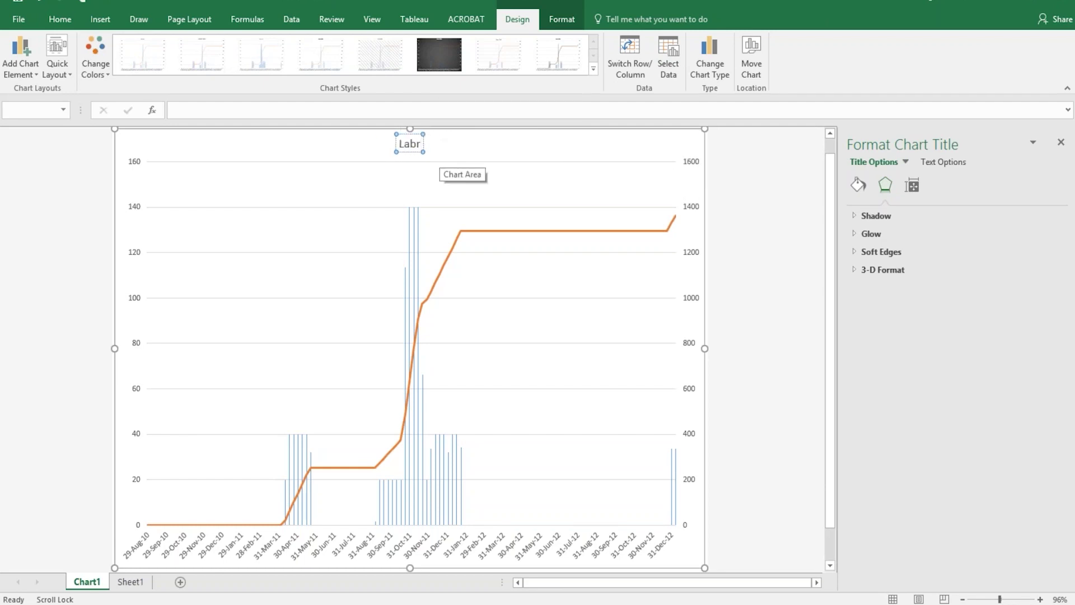
pyautogui.press('BackSpace')
pyautogui.write('orer S-Curv')
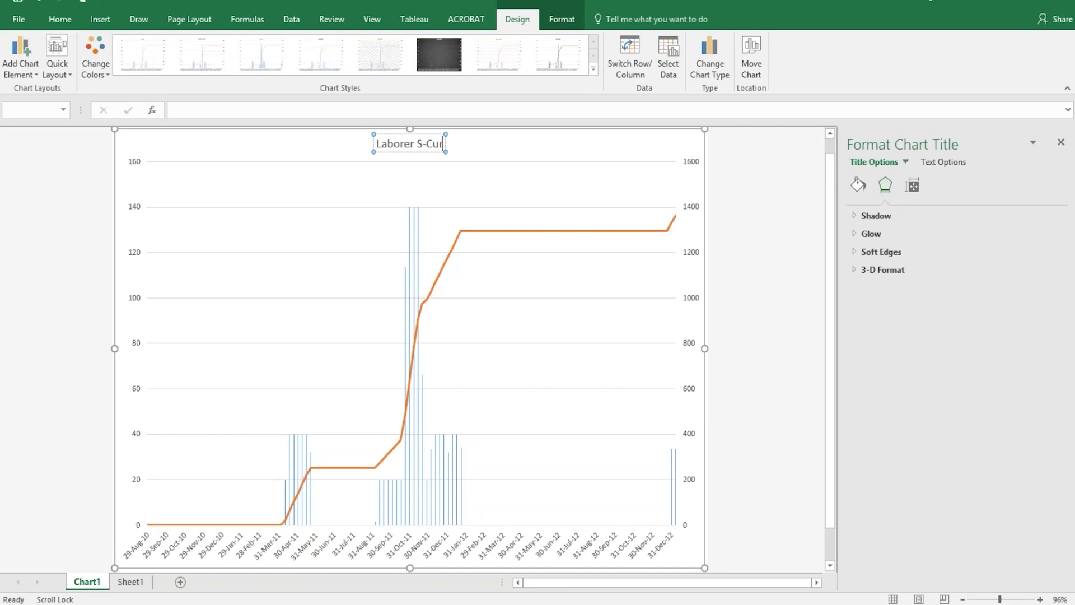
pyautogui.write('e')
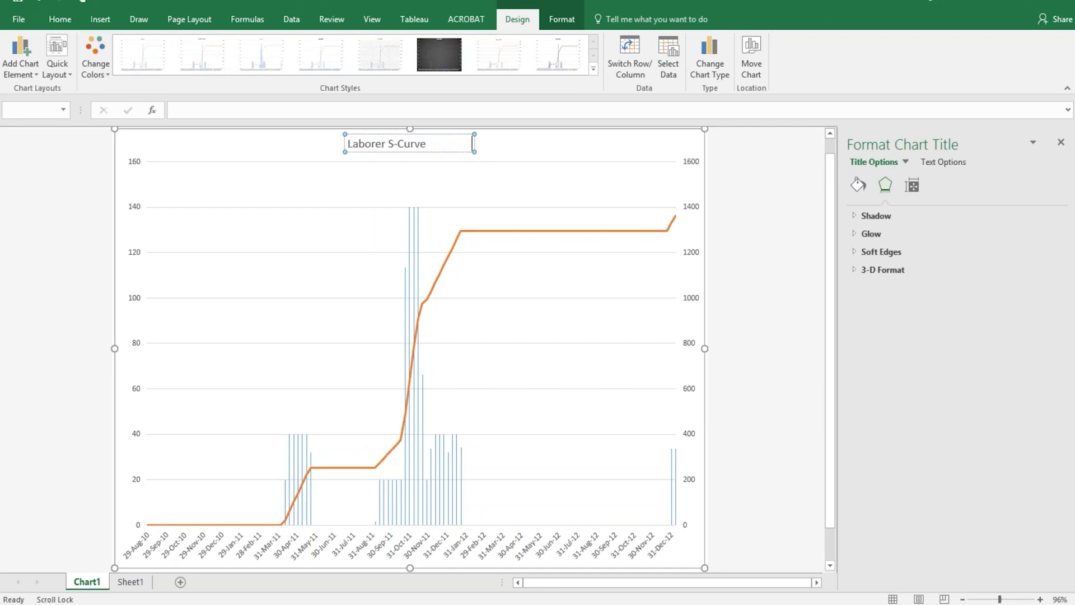
pyautogui.click(812, 258)
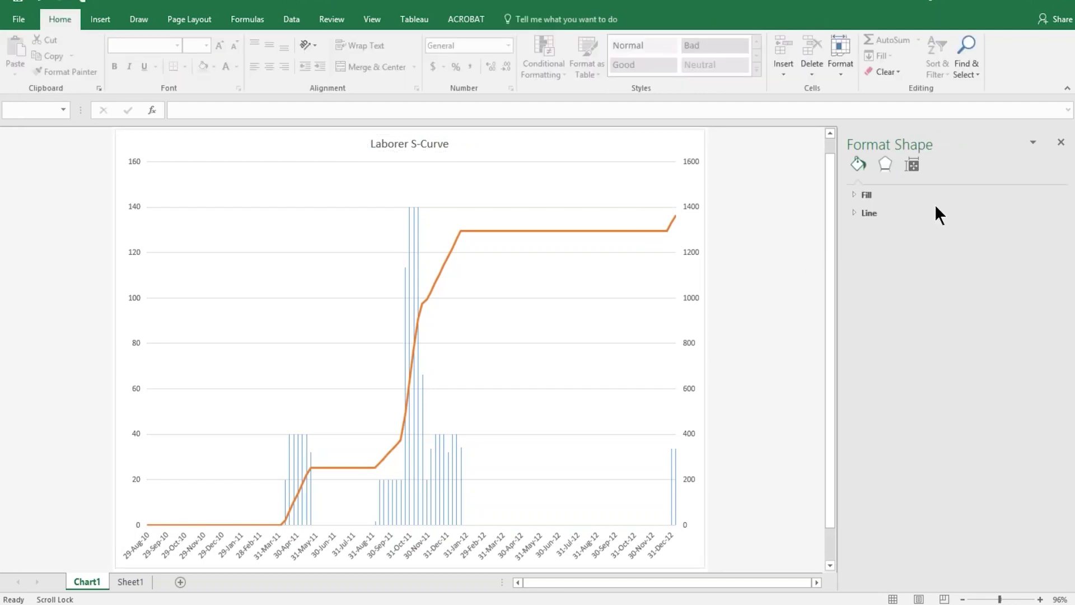
# Check the cumulative values in row 3 on Sheet1, including DO3, DN3 and DD3.
pyautogui.click(126, 582)
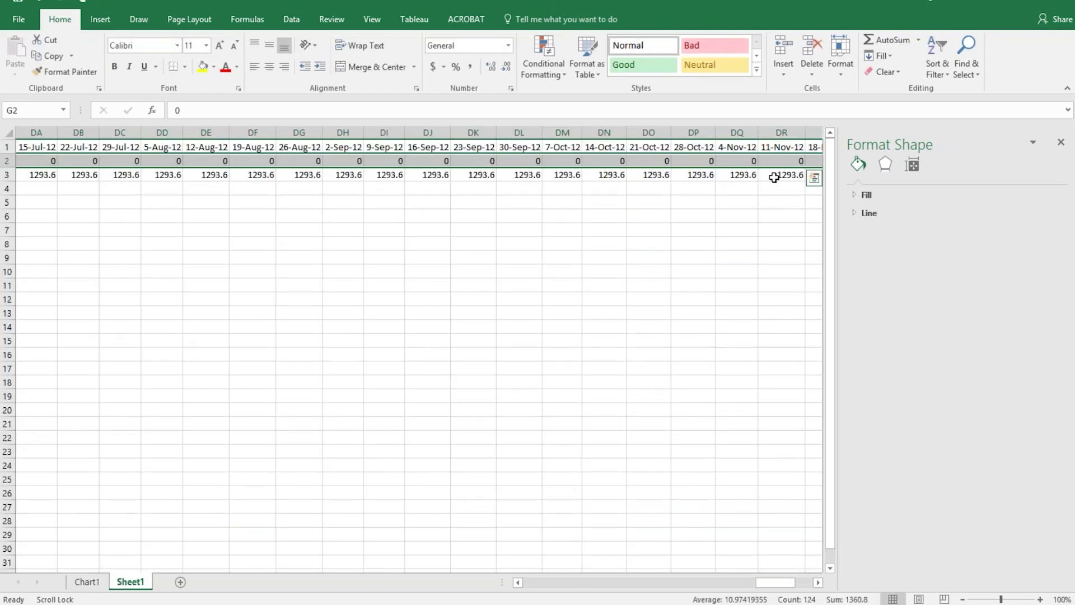
pyautogui.click(742, 175)
pyautogui.click(629, 174)
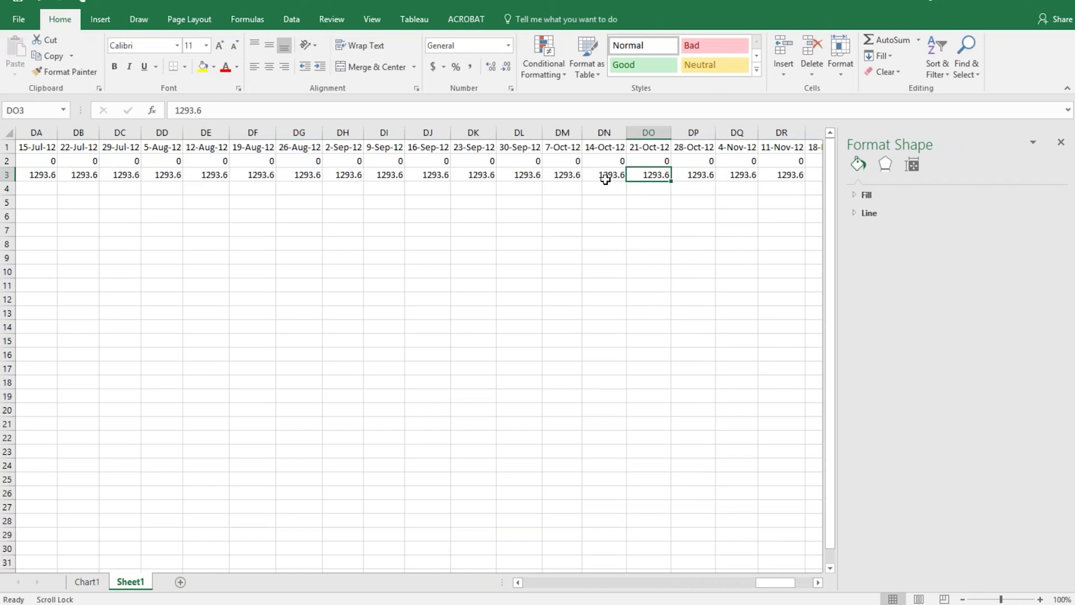
pyautogui.click(606, 174)
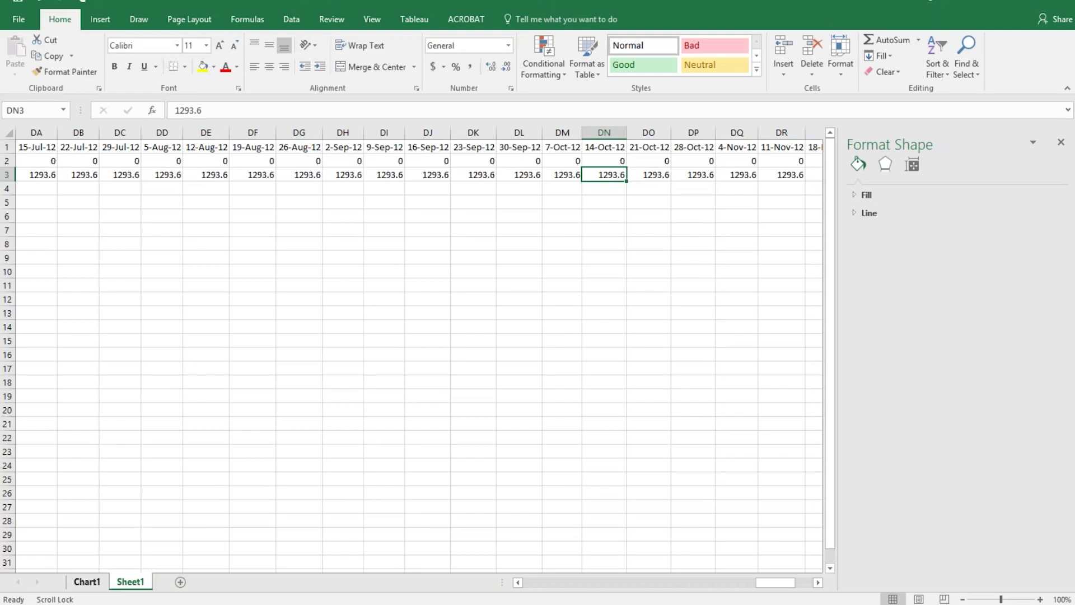
pyautogui.click(87, 585)
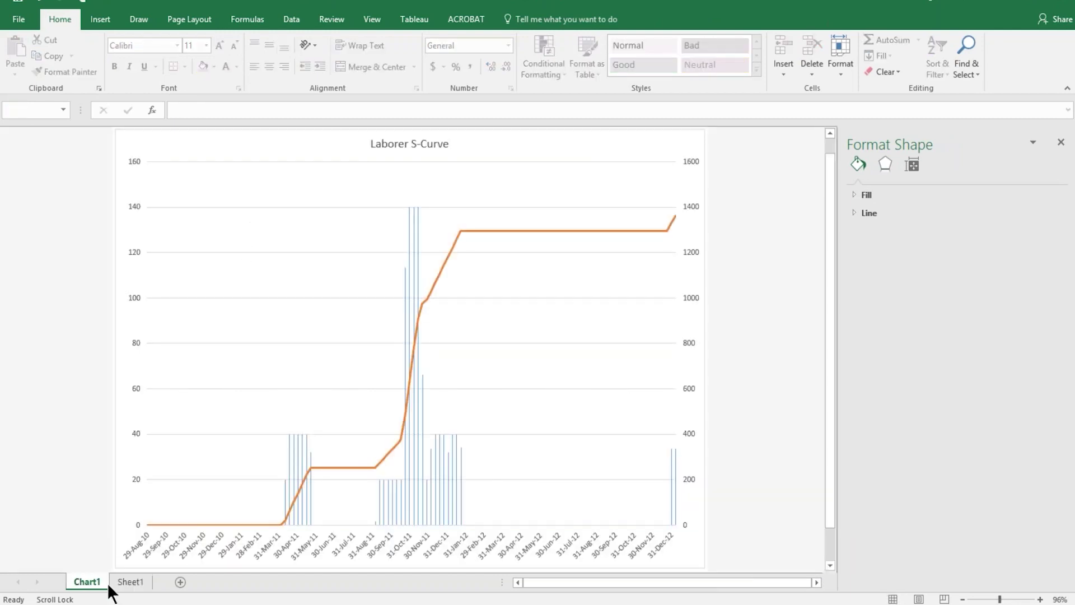
pyautogui.click(125, 585)
pyautogui.click(157, 175)
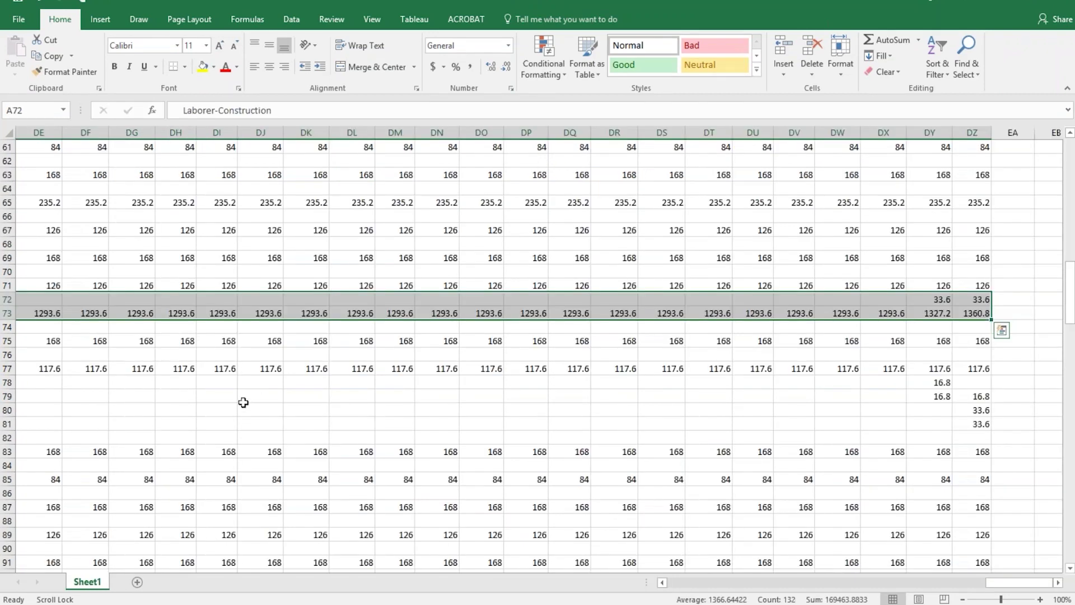
# Return to the start of Sheet1 and select the two Operator rows, A6:A7.
pyautogui.click(243, 399)
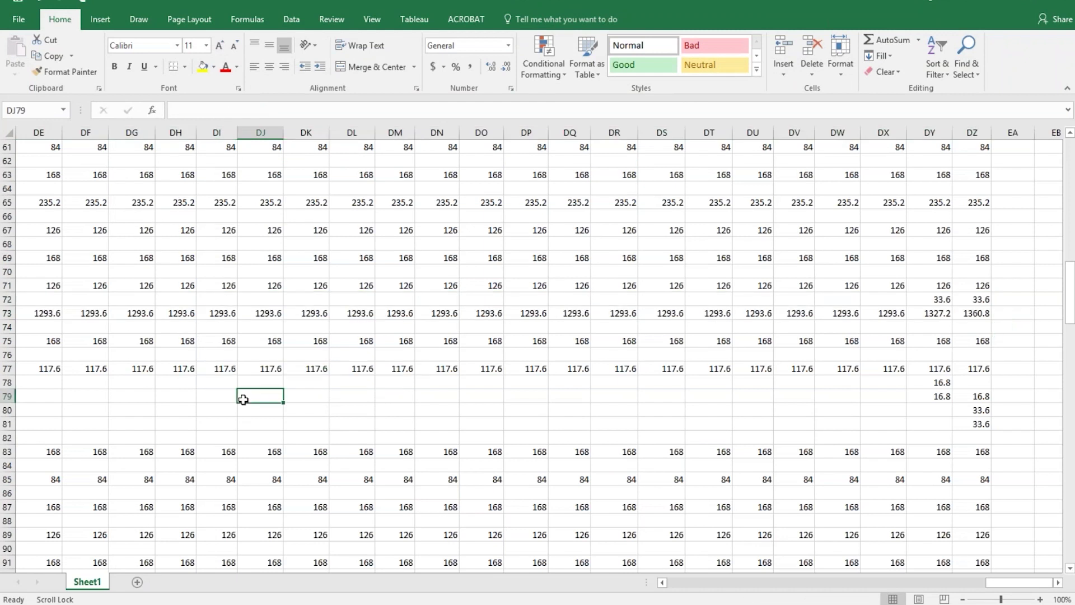
pyautogui.press('Left')
pyautogui.press('Left')
pyautogui.press('Left')
pyautogui.press('Left')
pyautogui.press('Left')
pyautogui.press('Left')
pyautogui.press('Left')
pyautogui.press('Left')
pyautogui.press('Left')
pyautogui.press('Left')
pyautogui.press('Left')
pyautogui.press('Left')
pyautogui.press('Left')
pyautogui.press('Left')
pyautogui.press('Left')
pyautogui.press('Left')
pyautogui.press('Left')
pyautogui.press('Left')
pyautogui.press('Left')
pyautogui.press('Left')
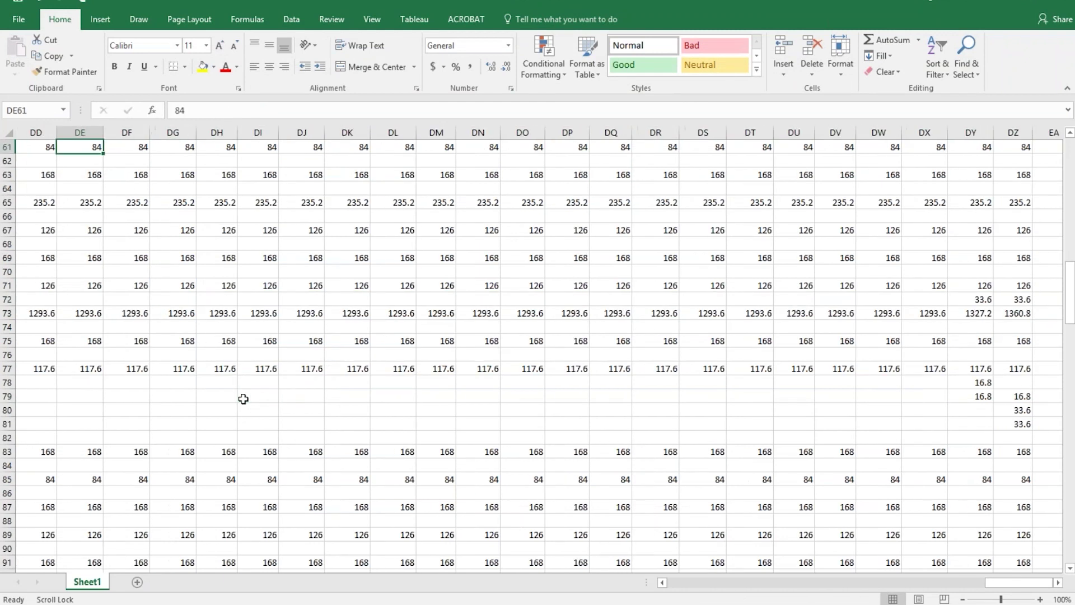
pyautogui.press('Left')
pyautogui.press('Left')
pyautogui.press('Left')
pyautogui.press('Left')
pyautogui.press('Left')
pyautogui.press('Left')
pyautogui.press('Left')
pyautogui.press('Left')
pyautogui.press('Left')
pyautogui.press('Left')
pyautogui.press('Left')
pyautogui.press('Left')
pyautogui.press('Left')
pyautogui.press('Left')
pyautogui.press('Left')
pyautogui.press('Left')
pyautogui.press('Left')
pyautogui.press('Left')
pyautogui.press('Left')
pyautogui.press('Left')
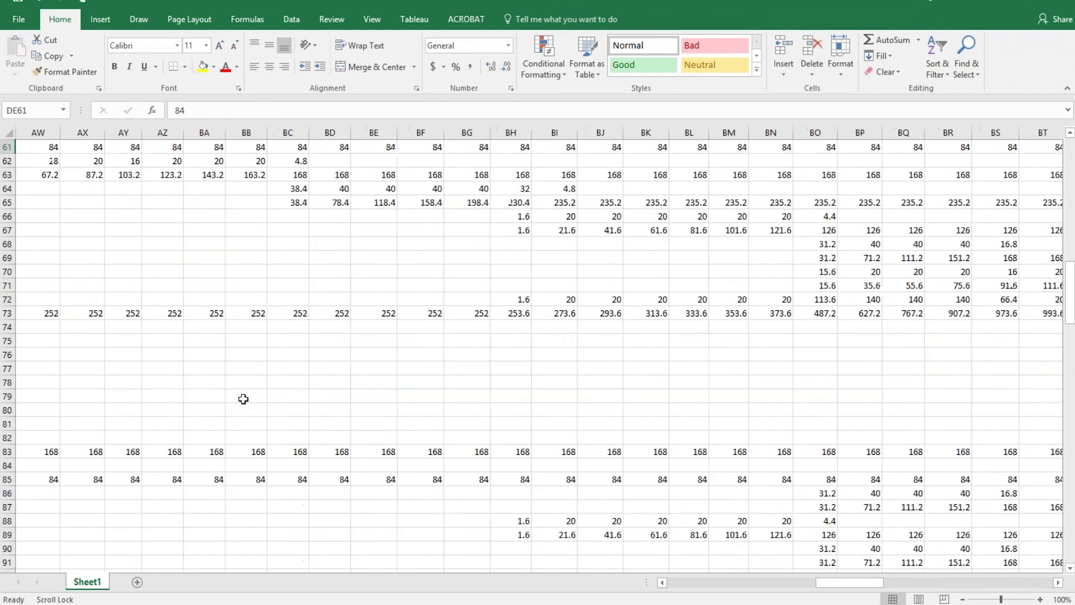
pyautogui.hotkey('ctrl', 'Home')
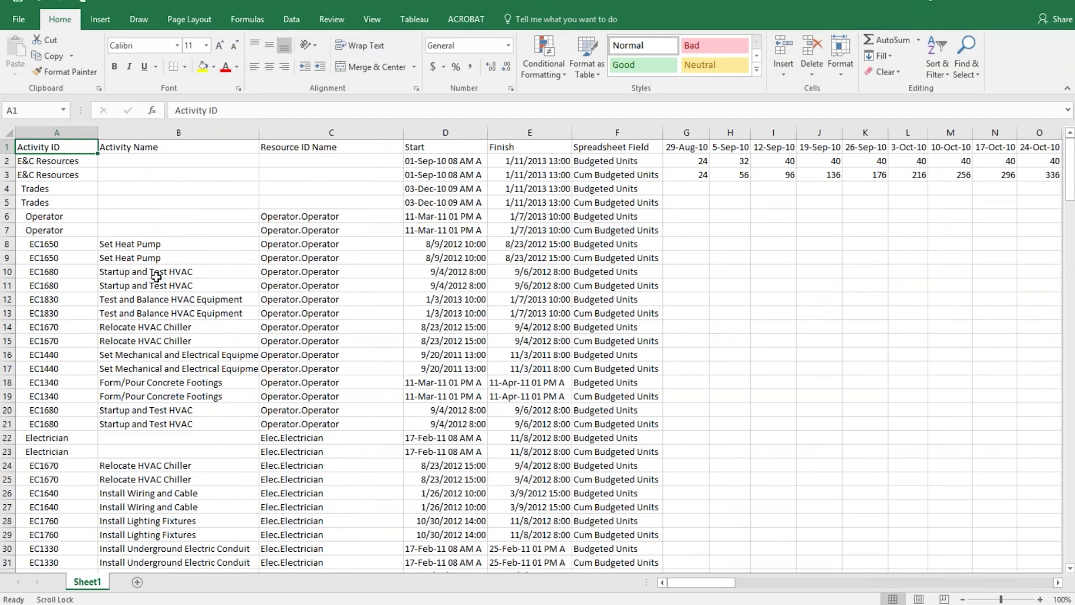
pyautogui.moveTo(48, 216); pyautogui.dragTo(55, 229)
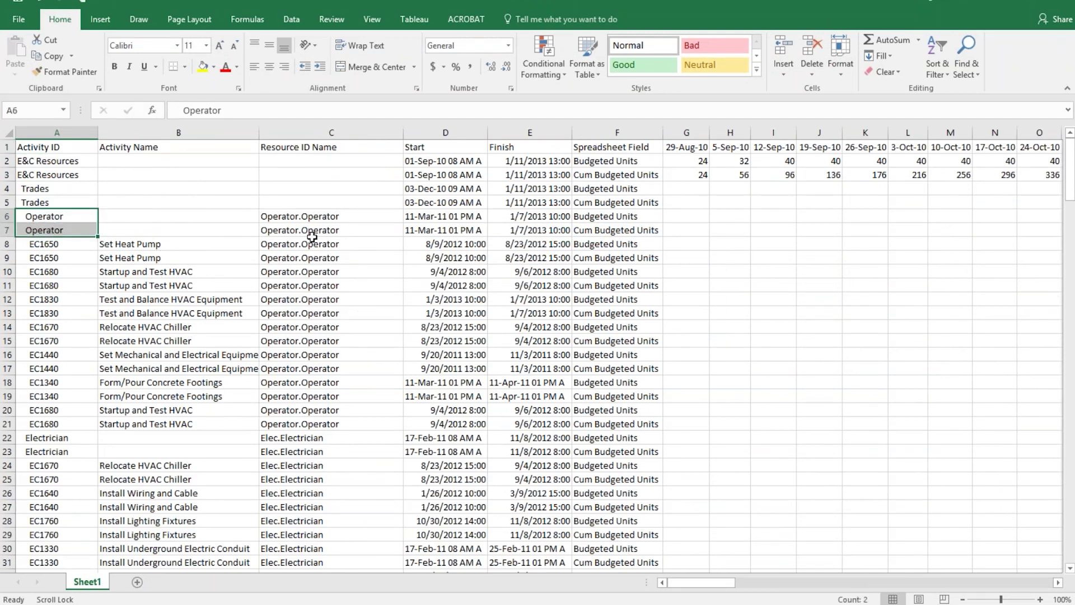
# Switch to the P6-graph.xlsx workbook showing the Electrical Work chart.
pyautogui.scroll(-4, 299, 363)
pyautogui.scroll(-3, 299, 363)
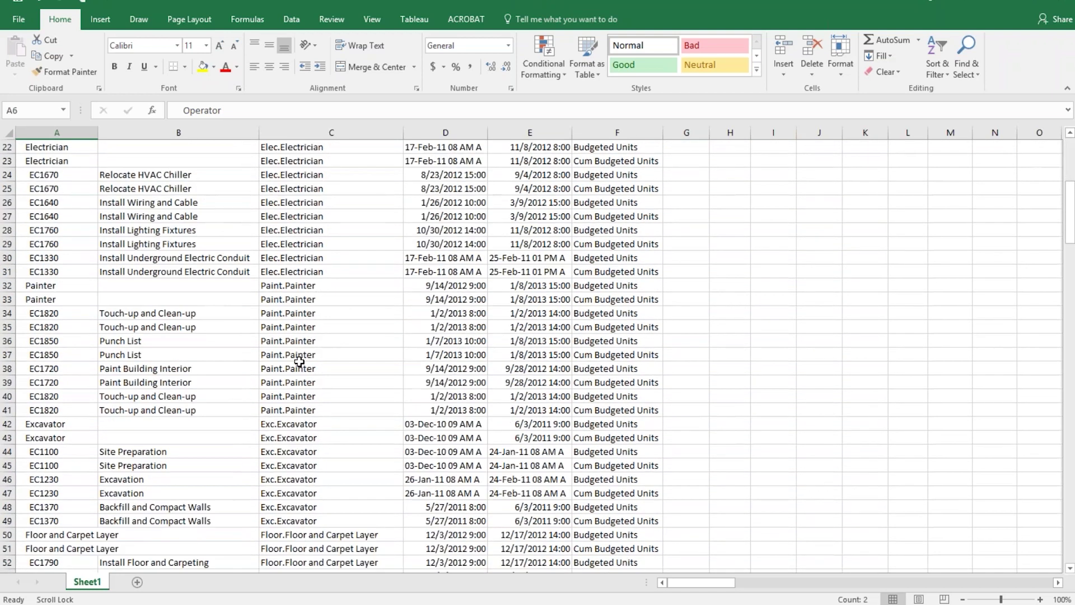
pyautogui.scroll(7, 299, 362)
pyautogui.scroll(1, 299, 362)
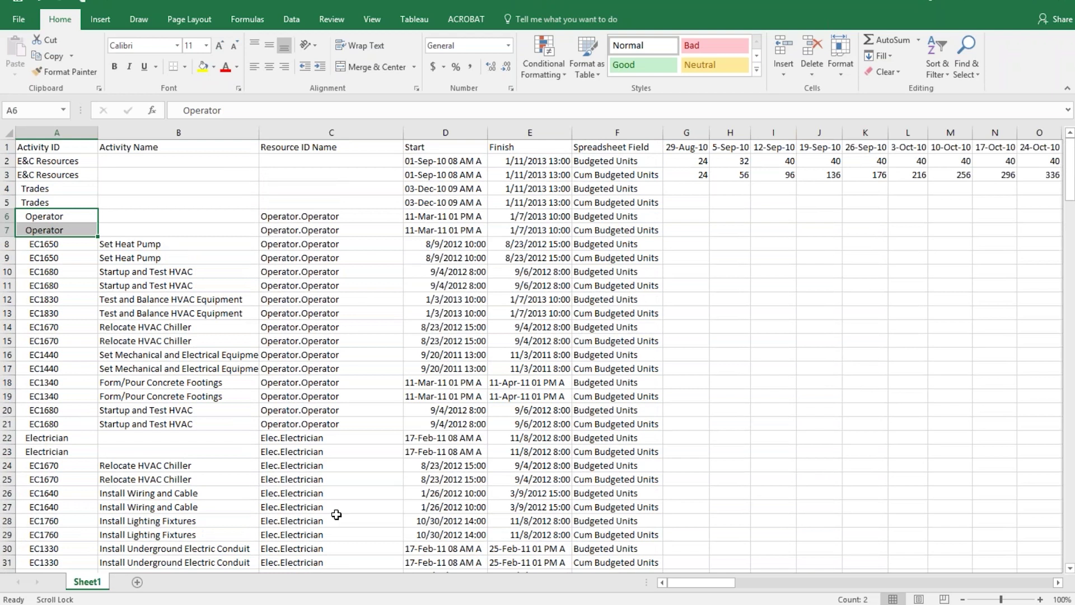
pyautogui.hotkey('alt', 'Tab')
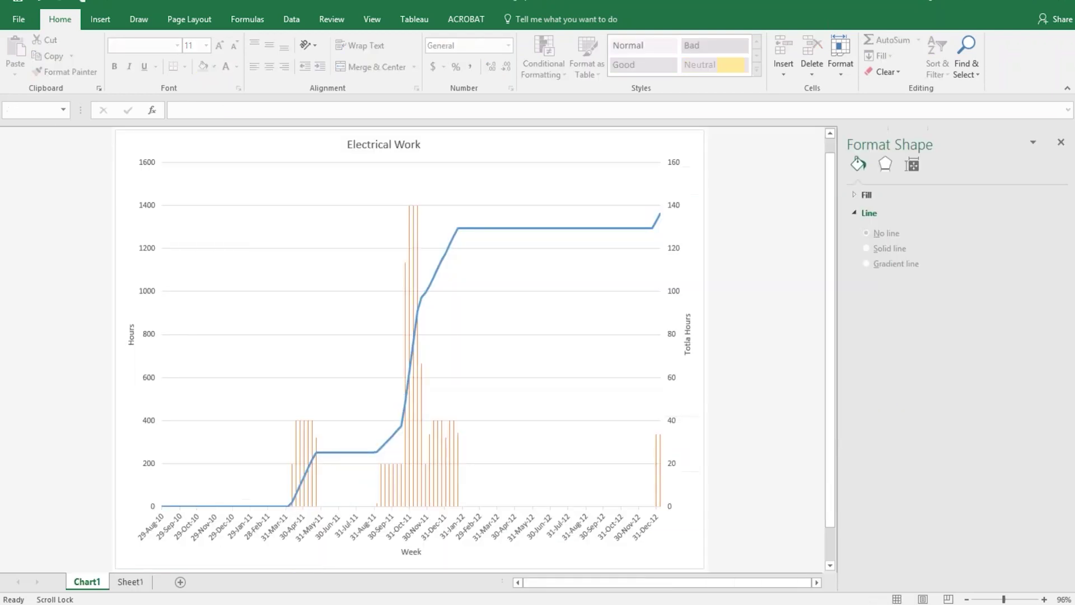
pyautogui.click(449, 333)
pyautogui.click(436, 269)
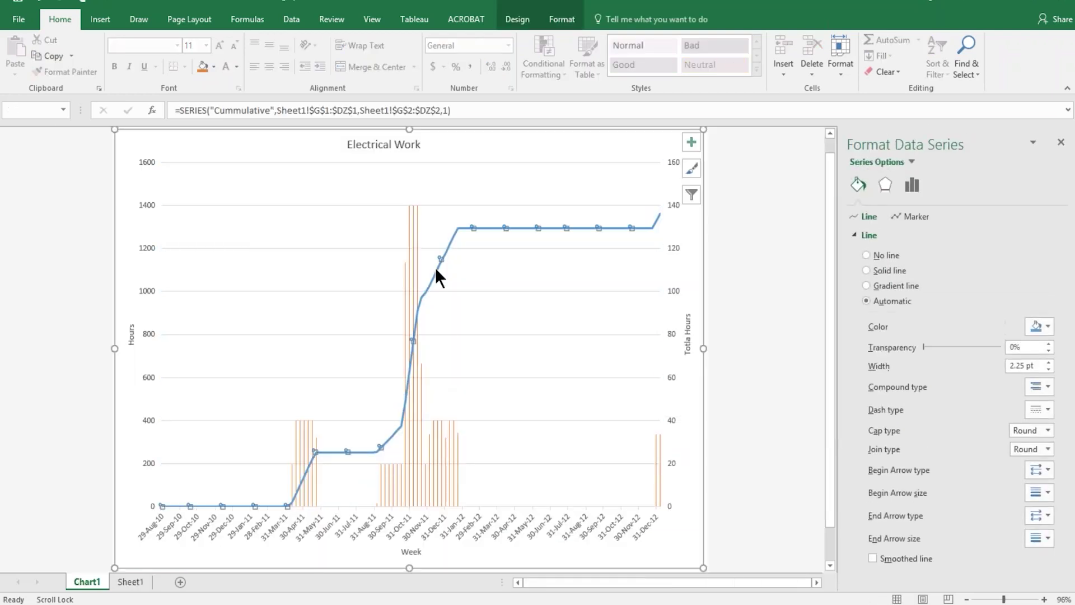
pyautogui.rightClick(457, 232)
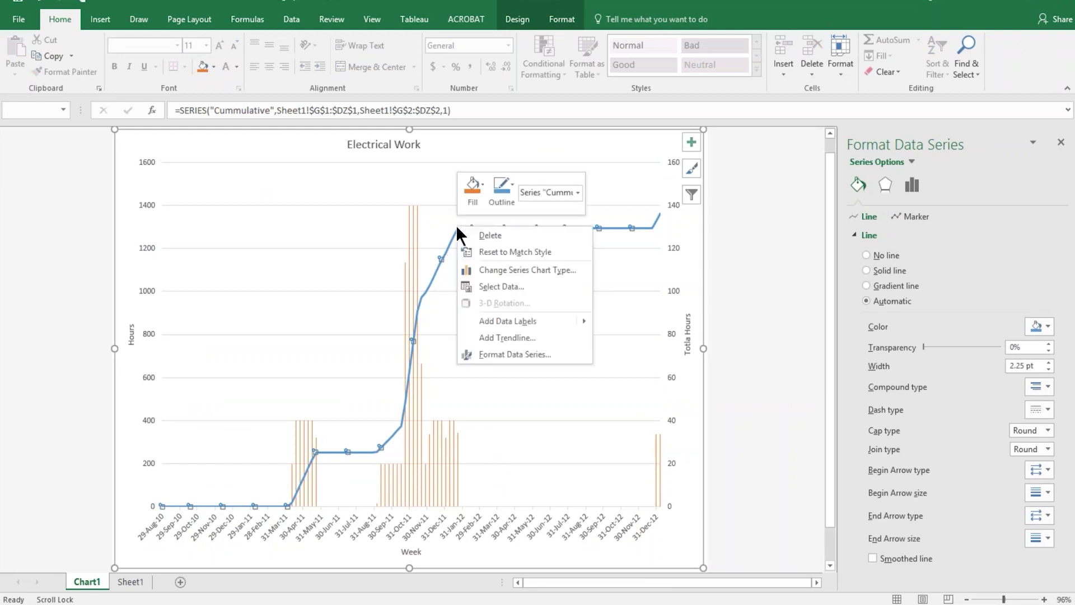
pyautogui.click(501, 286)
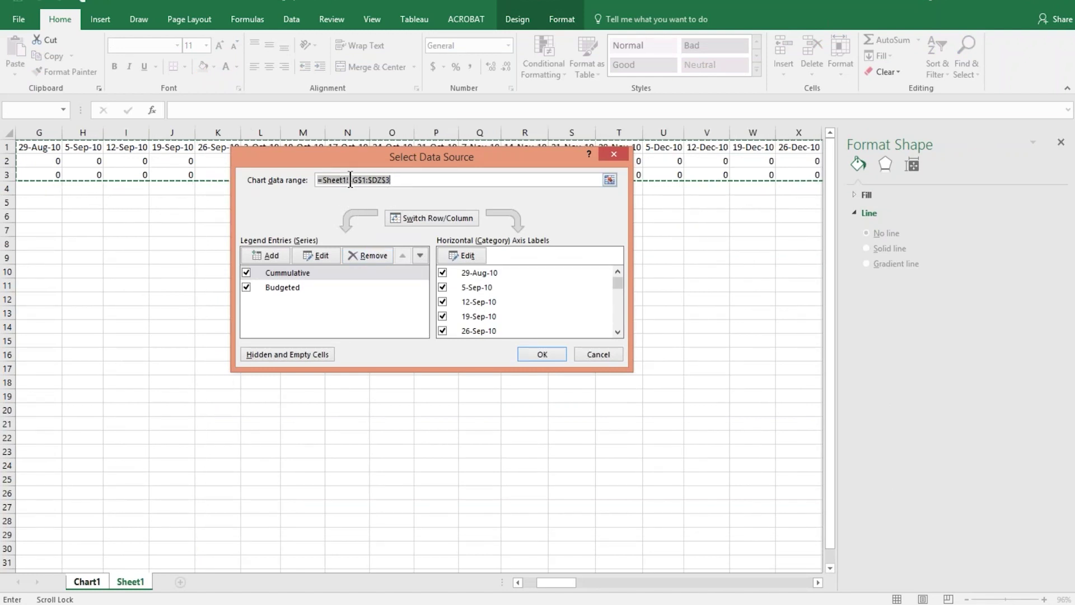
pyautogui.click(353, 180)
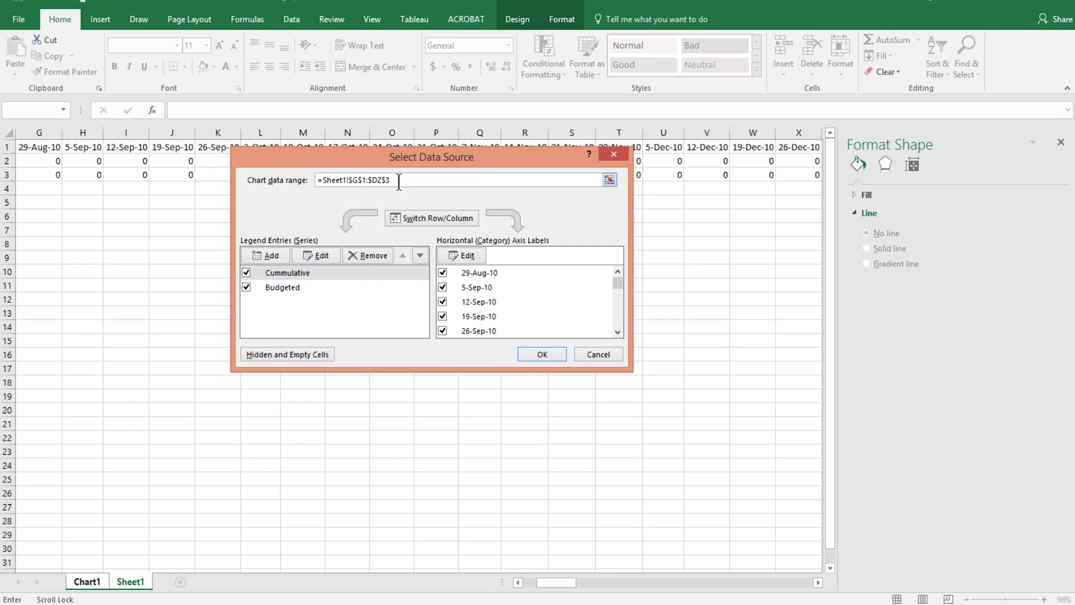
pyautogui.click(616, 150)
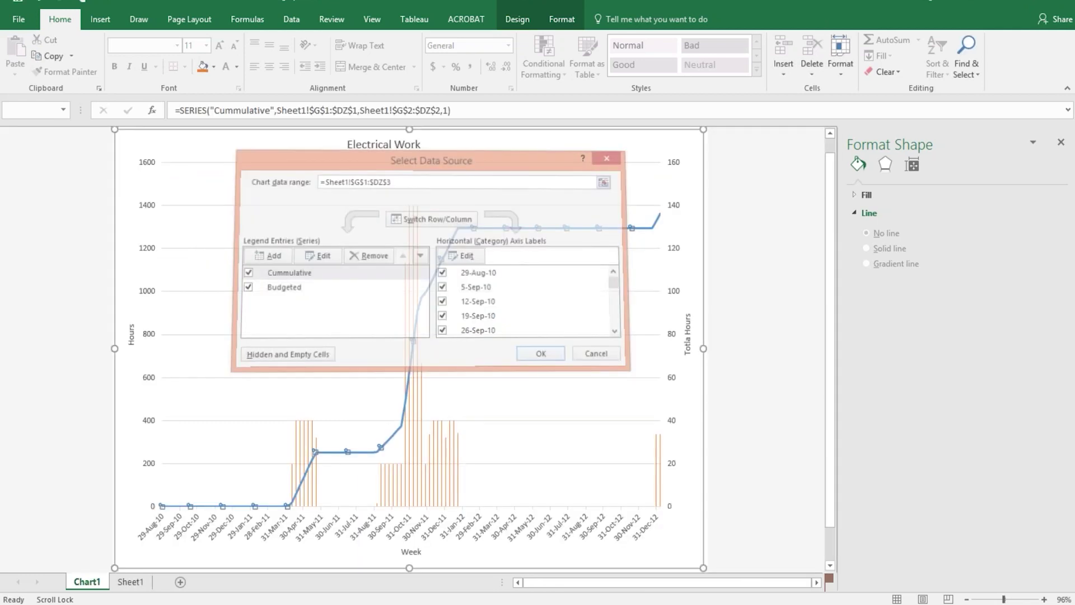